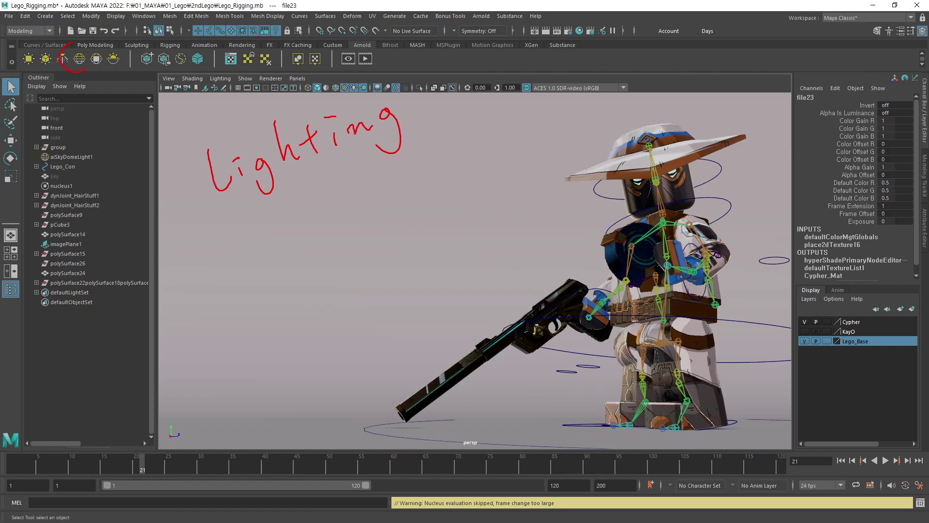
Clear the handwritten Lighting note, circle the Arnold SkyDome light in red, and write a boxed, double-underlined HDRI label over the viewport
key(Escape)
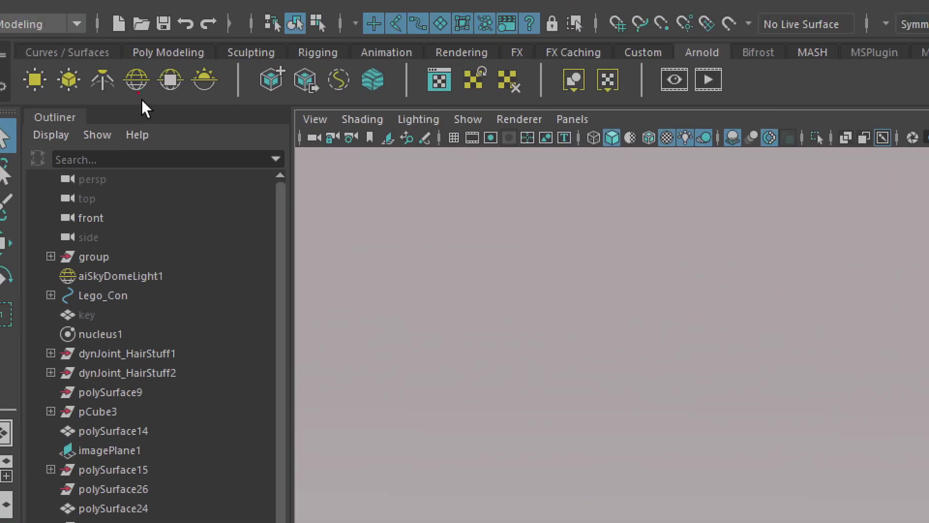
mouse_move(138, 93)
mouse_down()
mouse_move(141, 57)
mouse_move(150, 99)
mouse_up()
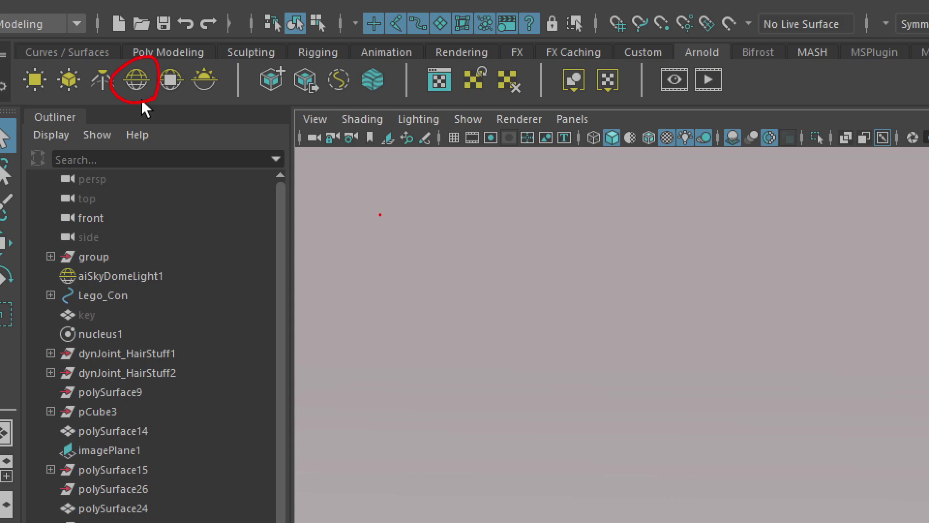
drag(380, 206, 386, 246)
mouse_move(384, 227)
mouse_down()
mouse_move(403, 213)
mouse_move(414, 236)
mouse_up()
drag(419, 194, 426, 228)
drag(459, 177, 469, 214)
mouse_move(460, 178)
mouse_down()
mouse_move(477, 173)
mouse_move(503, 205)
mouse_up()
drag(506, 163, 516, 196)
drag(381, 266, 564, 203)
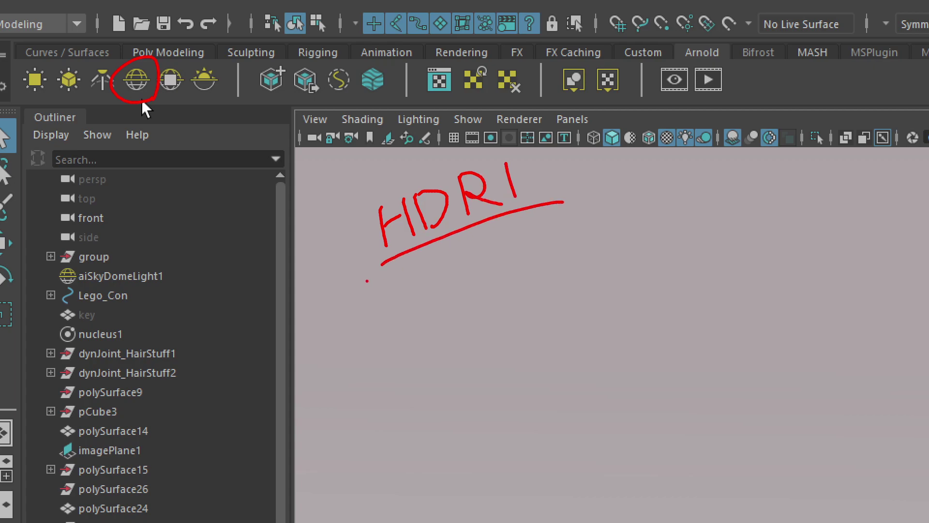
drag(367, 281, 586, 213)
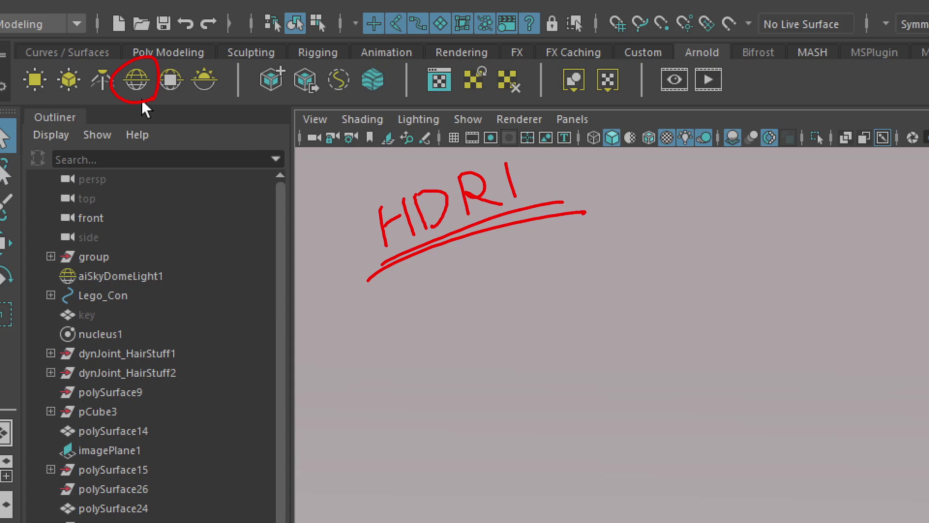
drag(347, 194, 379, 286)
mouse_move(335, 213)
mouse_down()
mouse_move(542, 133)
mouse_move(546, 230)
mouse_up()
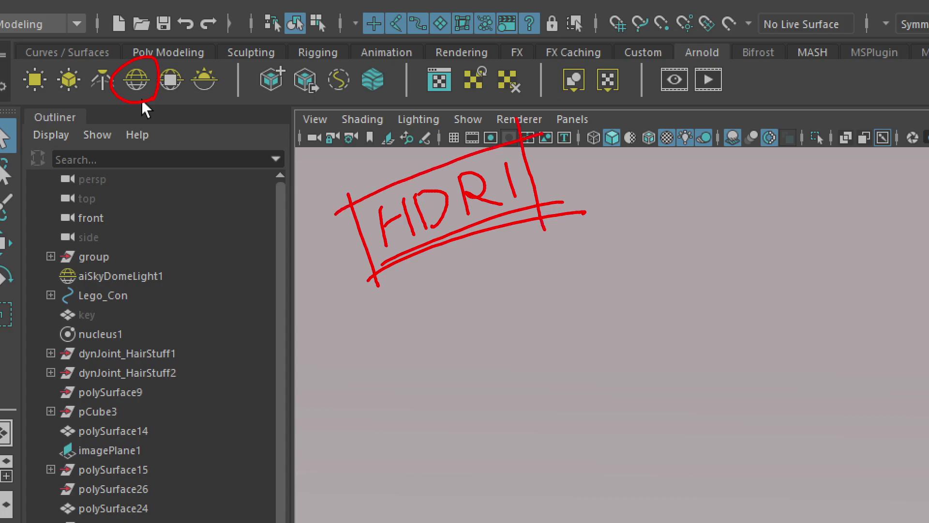
Handwrite a short Korean note in red beside the boxed HDRI label
mouse_move(630, 179)
mouse_down()
mouse_move(637, 207)
mouse_move(651, 196)
mouse_move(688, 198)
mouse_move(715, 167)
mouse_move(727, 196)
mouse_up()
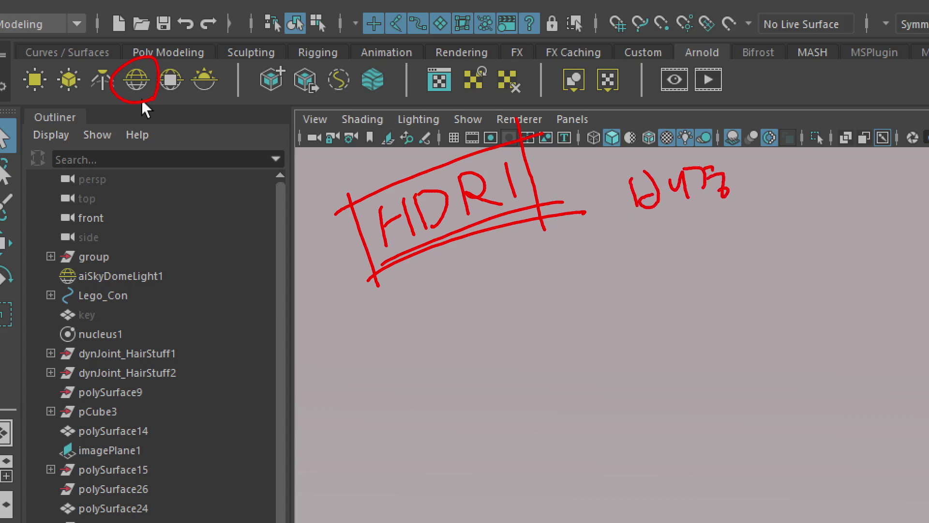
click(752, 197)
click(751, 217)
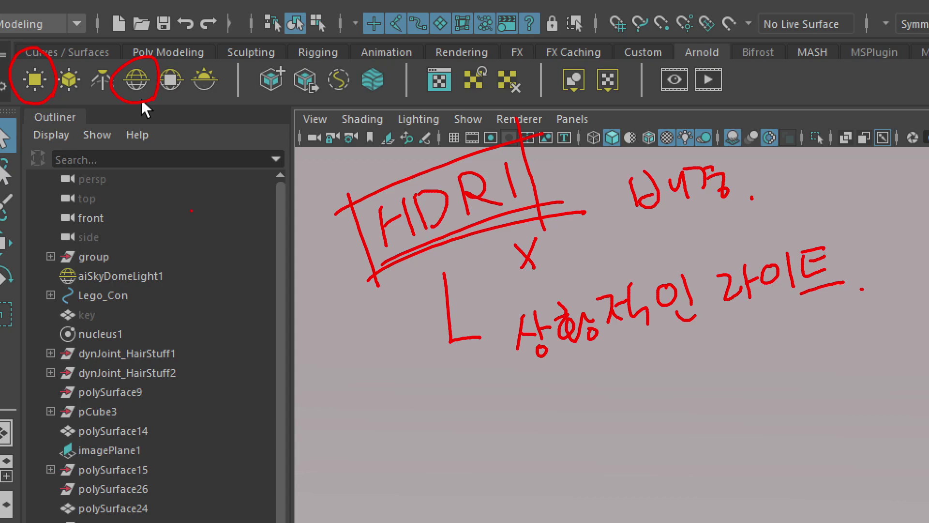
Sketch a simple red character figure with head, arms, legs and feet over the Outliner
mouse_move(205, 211)
mouse_down()
mouse_move(196, 250)
mouse_move(213, 212)
mouse_up()
mouse_move(201, 250)
mouse_down()
mouse_move(199, 316)
mouse_move(256, 303)
mouse_up()
drag(213, 275, 205, 306)
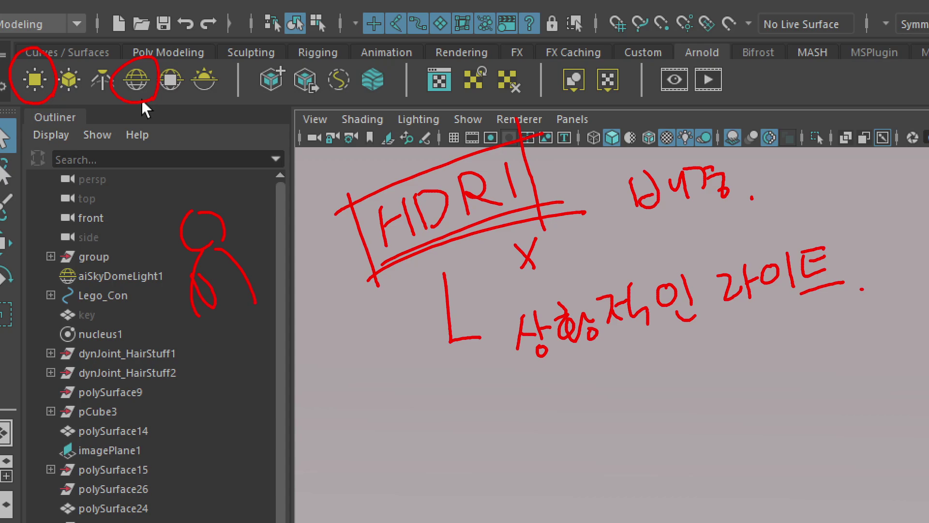
drag(243, 266, 247, 261)
mouse_move(214, 316)
mouse_down()
mouse_move(233, 334)
mouse_move(254, 314)
mouse_move(200, 349)
mouse_up()
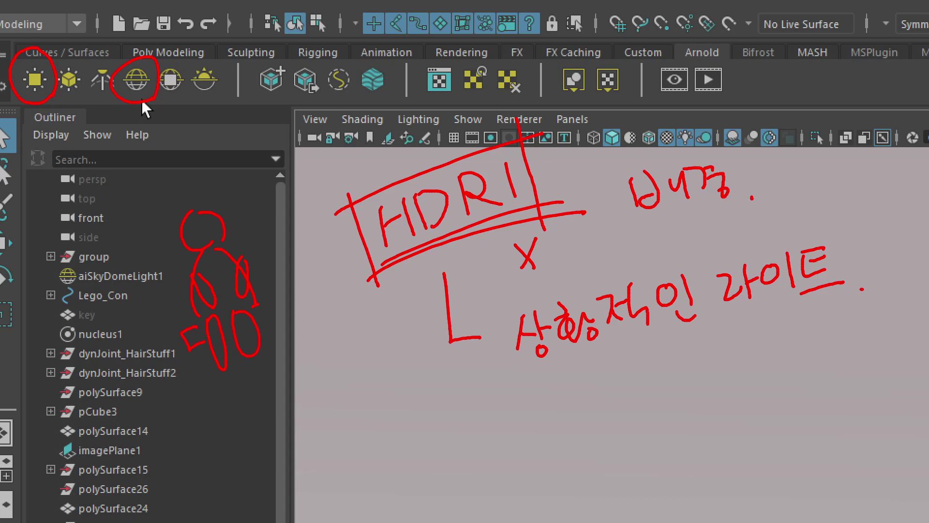
drag(260, 303, 265, 320)
Draw two red rectangular lights with short rays on either side of the sketched figure
mouse_move(50, 221)
mouse_down()
mouse_move(54, 238)
mouse_move(127, 183)
mouse_move(51, 223)
mouse_up()
mouse_move(266, 139)
mouse_down()
mouse_move(271, 180)
mouse_move(358, 118)
mouse_move(264, 120)
mouse_move(248, 112)
mouse_up()
drag(235, 132, 251, 139)
drag(280, 231, 282, 245)
drag(398, 149, 409, 162)
drag(404, 151, 413, 149)
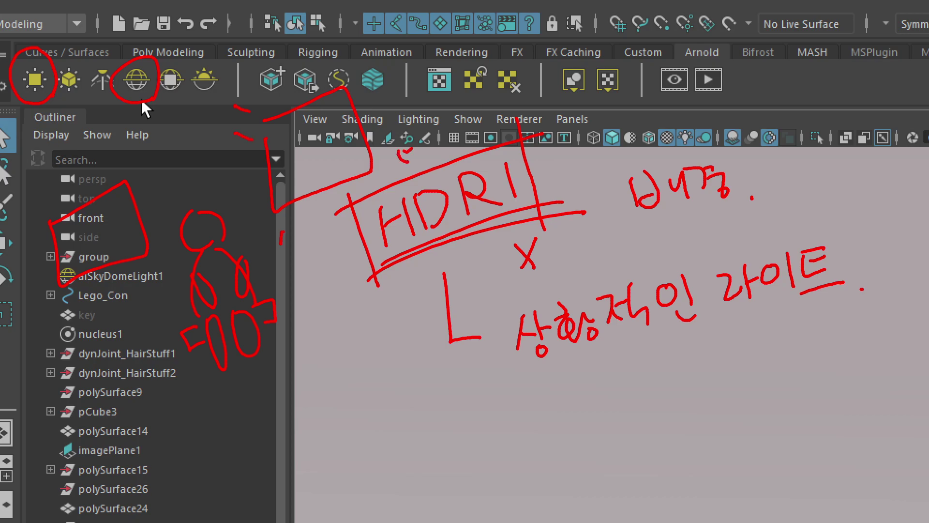
drag(373, 77, 367, 86)
drag(380, 80, 377, 88)
mouse_move(55, 318)
mouse_down()
mouse_move(56, 332)
mouse_move(66, 320)
mouse_up()
Handwrite a red Korean label inside each of the two sketched rectangular lights
drag(72, 229, 95, 227)
drag(86, 220, 86, 255)
drag(100, 240, 114, 271)
drag(301, 127, 334, 158)
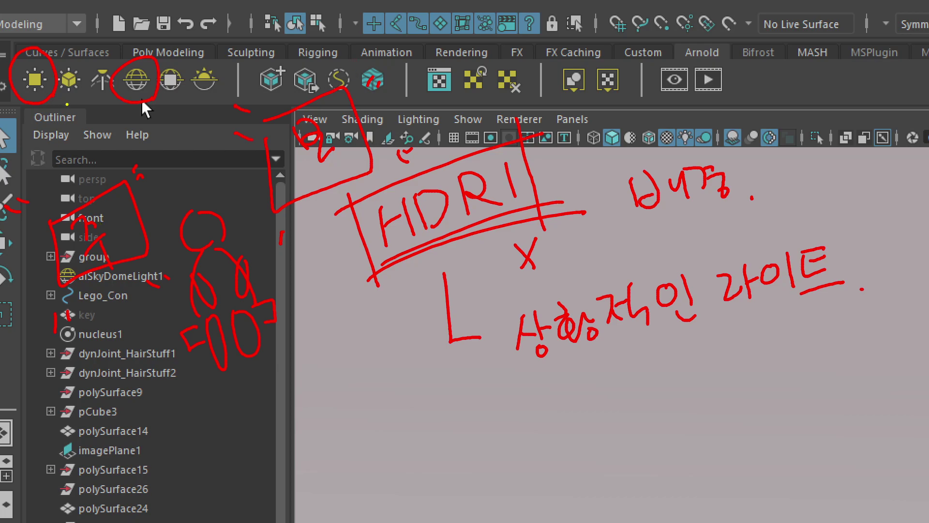
Write 주 in yellow above each of the two sketched lights
drag(57, 156, 73, 182)
mouse_move(71, 168)
mouse_down()
mouse_move(86, 163)
mouse_move(66, 195)
mouse_up()
drag(85, 181, 97, 204)
mouse_move(275, 63)
mouse_down()
mouse_move(289, 56)
mouse_move(280, 89)
mouse_up()
drag(299, 59, 307, 110)
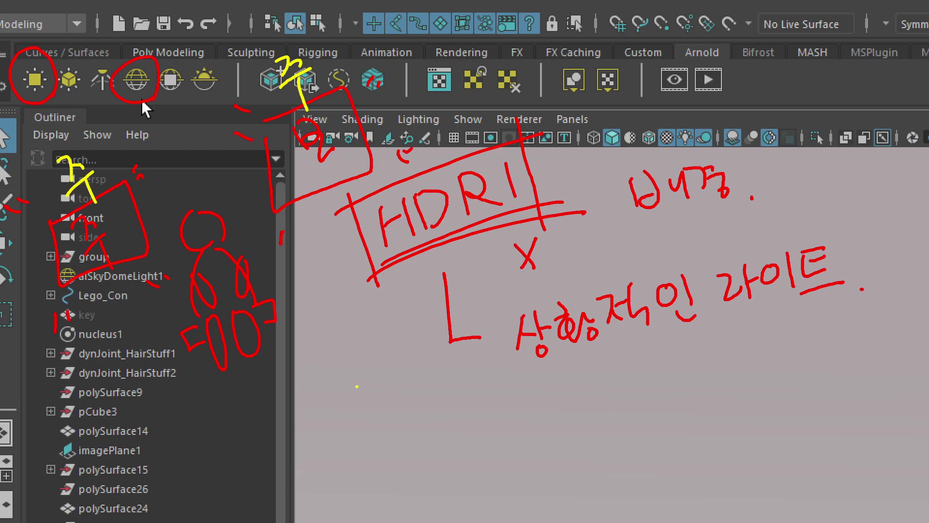
Write the note "주 - 그림자 라인" in yellow below the red notes in the viewport
mouse_move(356, 382)
mouse_down()
mouse_move(380, 404)
mouse_move(408, 381)
mouse_up()
mouse_move(379, 416)
mouse_down()
mouse_move(411, 397)
mouse_move(409, 438)
mouse_up()
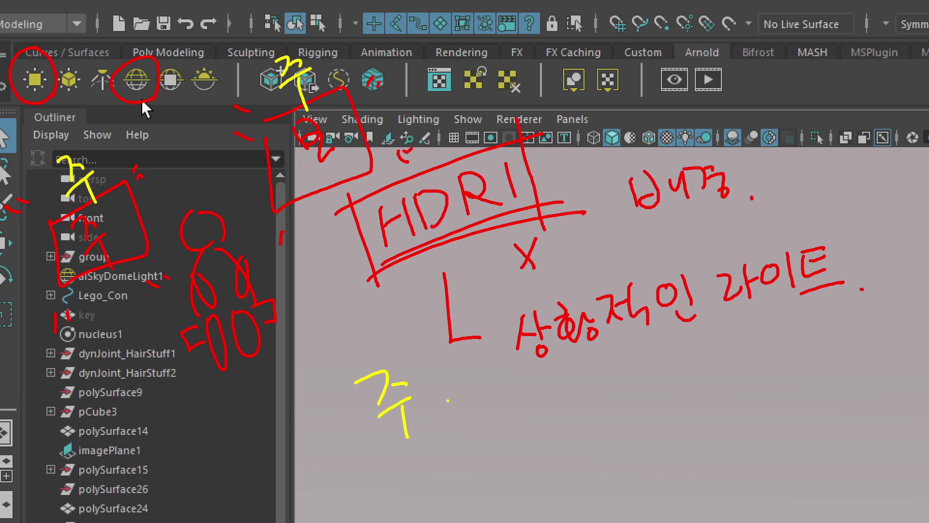
mouse_move(449, 401)
mouse_down()
mouse_move(476, 391)
mouse_move(533, 400)
mouse_up()
mouse_move(516, 411)
mouse_down()
mouse_move(552, 397)
mouse_move(555, 371)
mouse_up()
mouse_move(552, 398)
mouse_down()
mouse_move(576, 371)
mouse_move(581, 396)
mouse_up()
drag(566, 404, 593, 401)
mouse_move(591, 373)
mouse_down()
mouse_move(602, 370)
mouse_move(599, 396)
mouse_up()
mouse_move(620, 364)
mouse_down()
mouse_move(622, 387)
mouse_move(642, 372)
mouse_move(688, 385)
mouse_up()
mouse_move(695, 353)
mouse_down()
mouse_move(697, 378)
mouse_move(724, 346)
mouse_up()
drag(746, 334, 753, 377)
drag(762, 357, 763, 358)
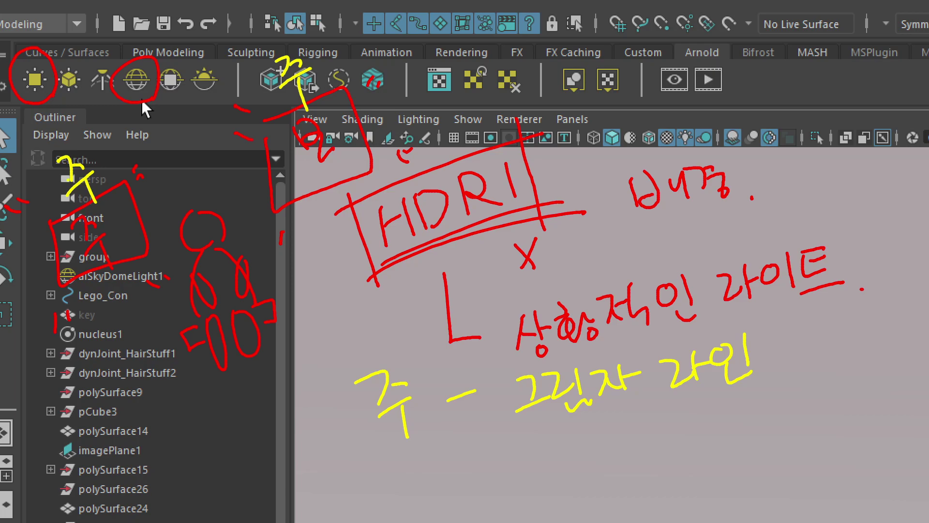
Draw a yellow arrow from the circled main light to the figure and hatch the figure's far side in yellow
mouse_move(109, 206)
mouse_down()
mouse_move(92, 215)
mouse_move(130, 165)
mouse_move(131, 199)
mouse_move(183, 212)
mouse_up()
mouse_move(183, 214)
mouse_down()
mouse_move(164, 232)
mouse_move(206, 235)
mouse_move(234, 329)
mouse_move(215, 237)
mouse_move(222, 256)
mouse_up()
drag(226, 250, 238, 289)
drag(240, 275, 242, 333)
drag(272, 302, 252, 348)
drag(275, 309, 260, 338)
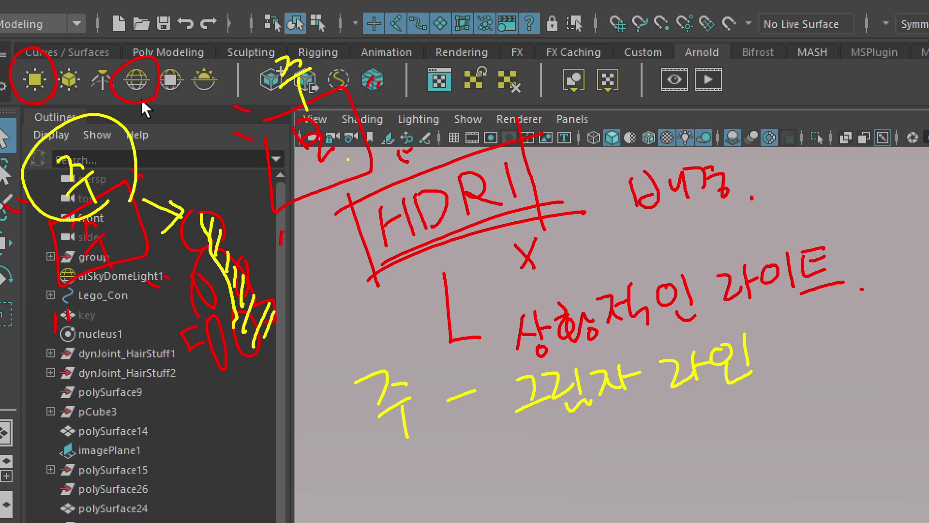
Circle and label the second light in green, and hatch the figure's side facing it in green
mouse_move(296, 127)
mouse_down()
mouse_move(329, 158)
mouse_move(293, 109)
mouse_move(373, 183)
mouse_up()
mouse_move(343, 127)
mouse_down()
mouse_move(351, 142)
mouse_move(368, 145)
mouse_up()
mouse_move(369, 138)
mouse_down()
mouse_move(382, 139)
mouse_move(320, 162)
mouse_move(291, 200)
mouse_up()
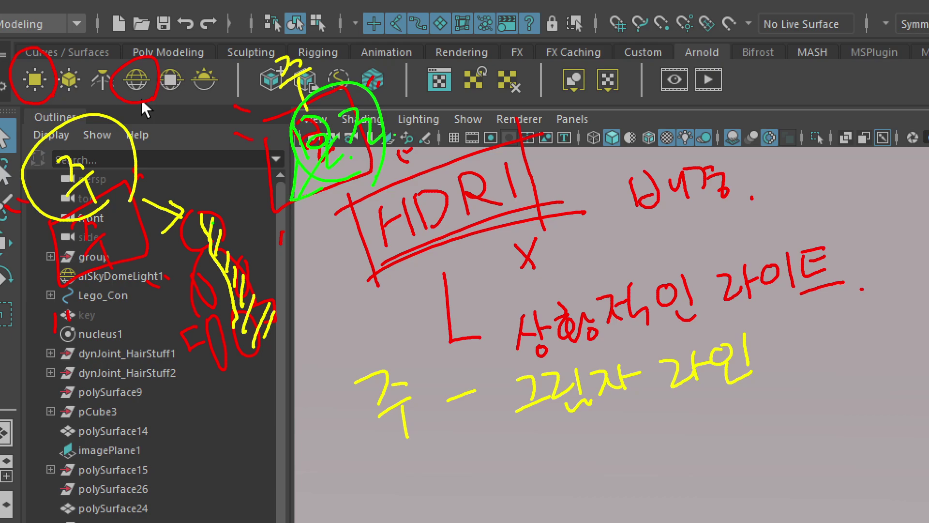
mouse_move(208, 214)
mouse_down()
mouse_move(250, 330)
mouse_move(247, 354)
mouse_move(274, 314)
mouse_up()
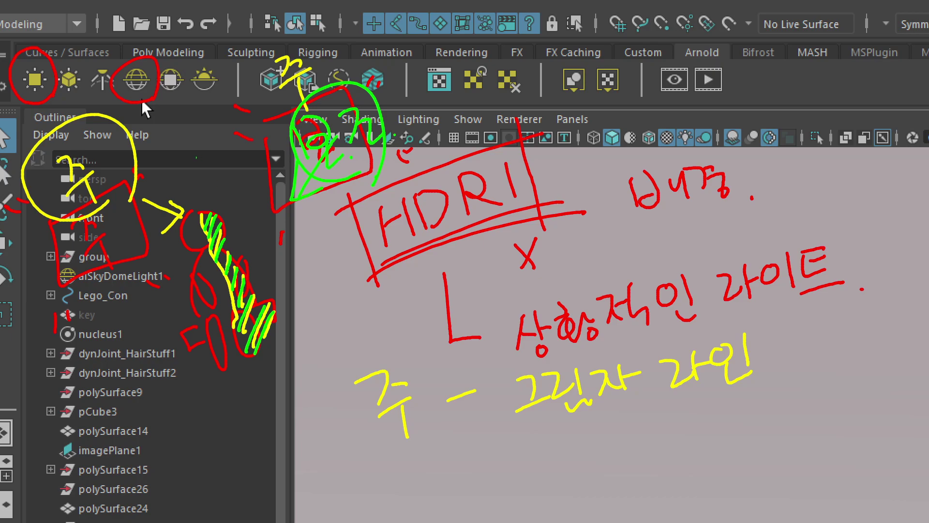
drag(110, 145, 111, 175)
key(ctrl+z)
Write a green 100% breakdown of light strength, with 70 for the main light (주) and 30 for the second light
mouse_move(537, 54)
mouse_down()
mouse_move(532, 97)
mouse_move(561, 58)
mouse_move(629, 51)
mouse_move(615, 113)
mouse_up()
drag(661, 74, 661, 74)
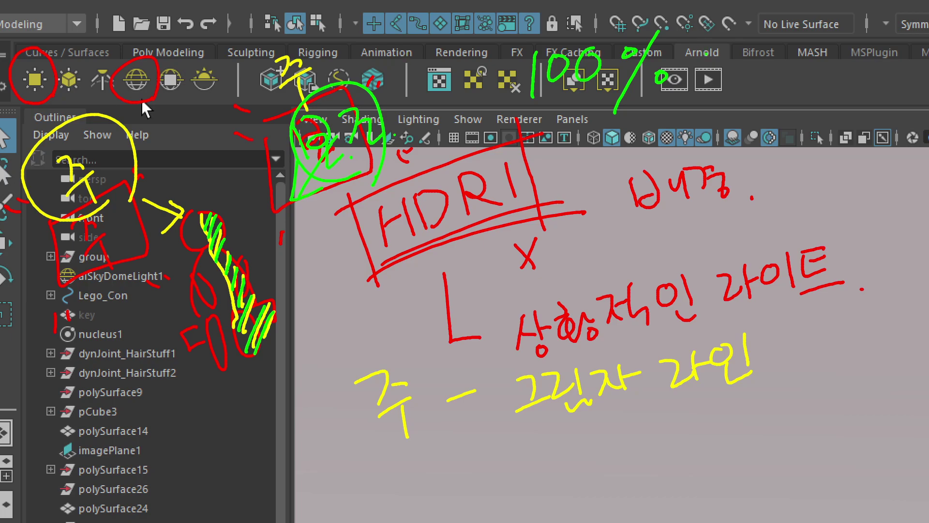
mouse_move(705, 54)
mouse_down()
mouse_move(716, 75)
mouse_move(742, 66)
mouse_up()
drag(710, 87, 746, 77)
drag(732, 83, 734, 122)
mouse_move(769, 86)
mouse_down()
mouse_move(787, 79)
mouse_move(809, 102)
mouse_up()
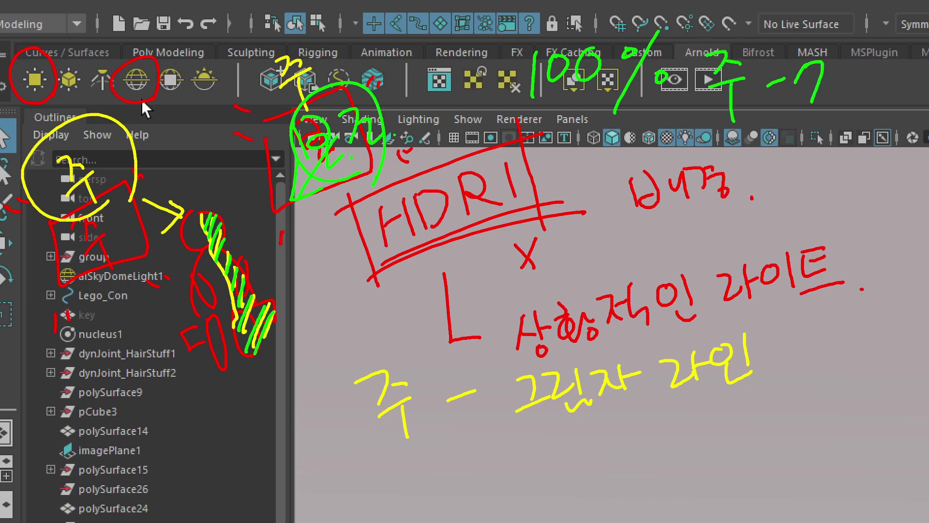
drag(845, 57, 842, 59)
drag(726, 135, 730, 162)
drag(748, 146, 747, 176)
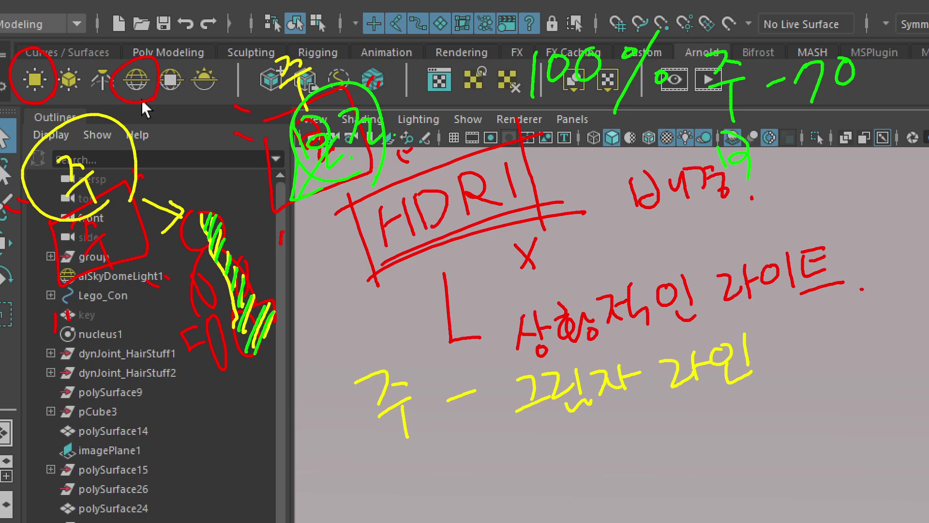
drag(822, 127, 821, 147)
drag(865, 124, 865, 125)
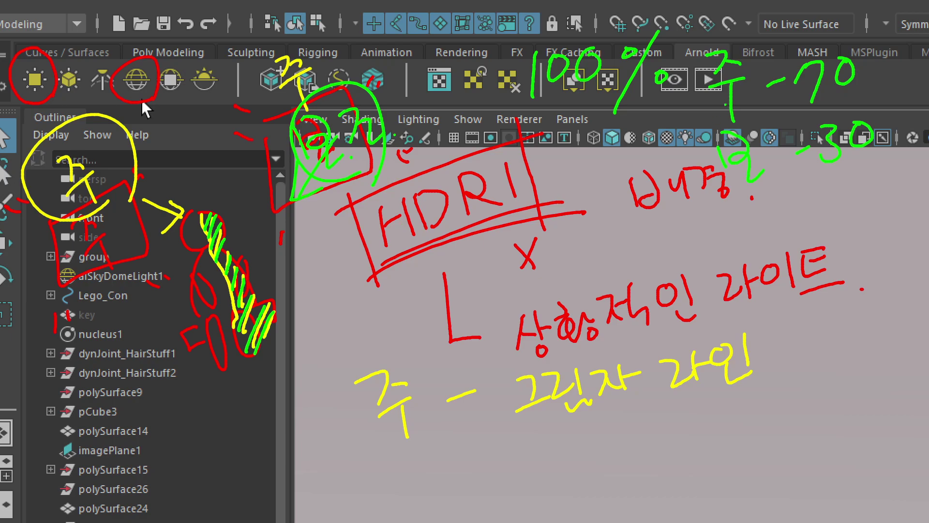
mouse_move(864, 13)
mouse_down()
mouse_move(644, 39)
mouse_move(677, 222)
mouse_move(898, 146)
mouse_move(871, 16)
mouse_up()
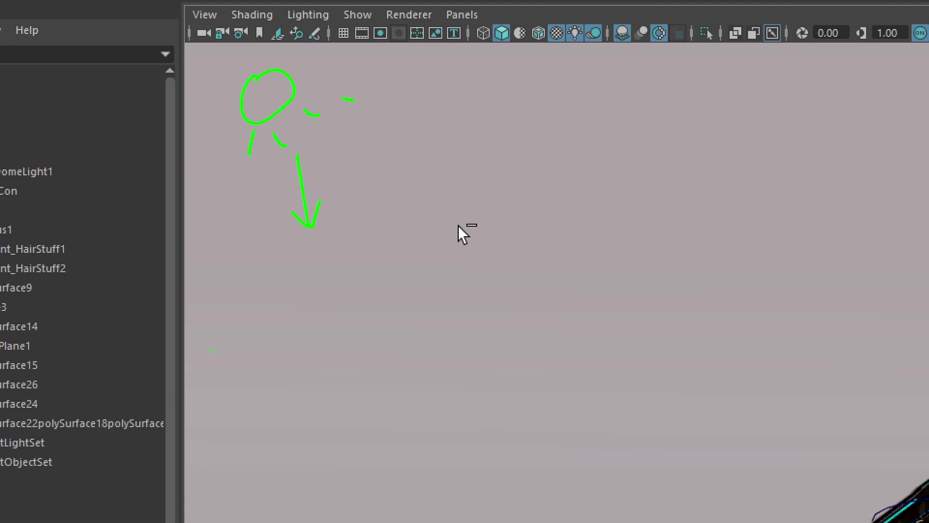
Draw a green ground line with a bouncing light arrow under a hatched block, and mark the block's faces and the bounce in red
drag(211, 351, 736, 330)
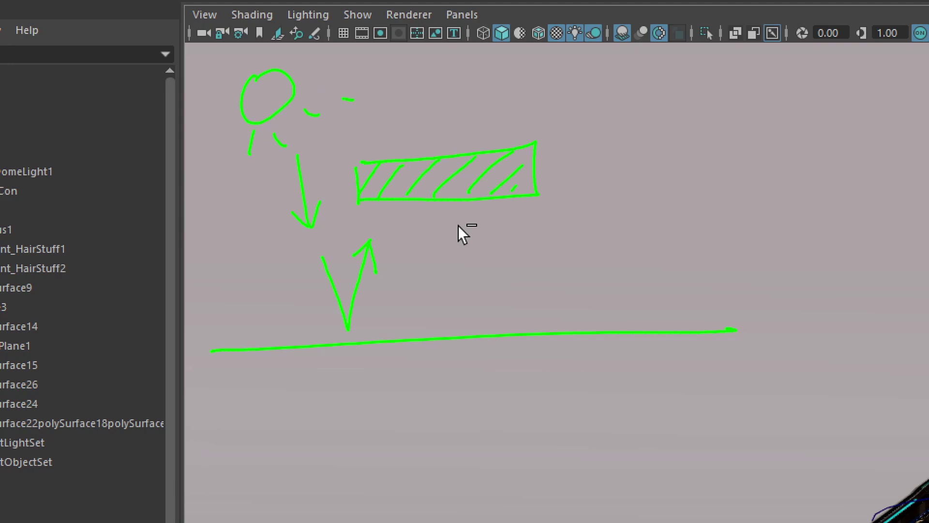
mouse_move(352, 155)
mouse_down()
mouse_move(354, 169)
mouse_move(538, 141)
mouse_move(356, 156)
mouse_up()
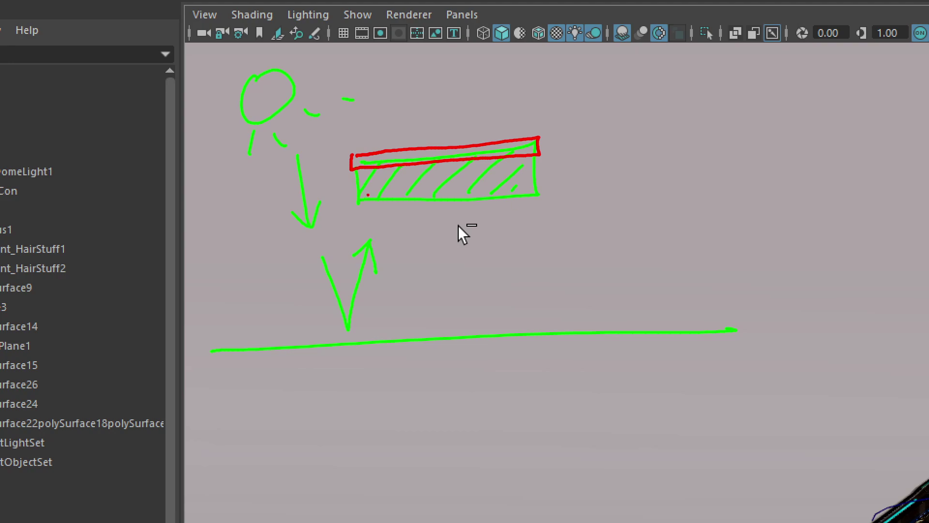
mouse_move(452, 187)
mouse_down()
mouse_move(434, 215)
mouse_move(454, 206)
mouse_up()
mouse_move(332, 268)
mouse_down()
mouse_move(347, 327)
mouse_move(357, 262)
mouse_move(371, 284)
mouse_up()
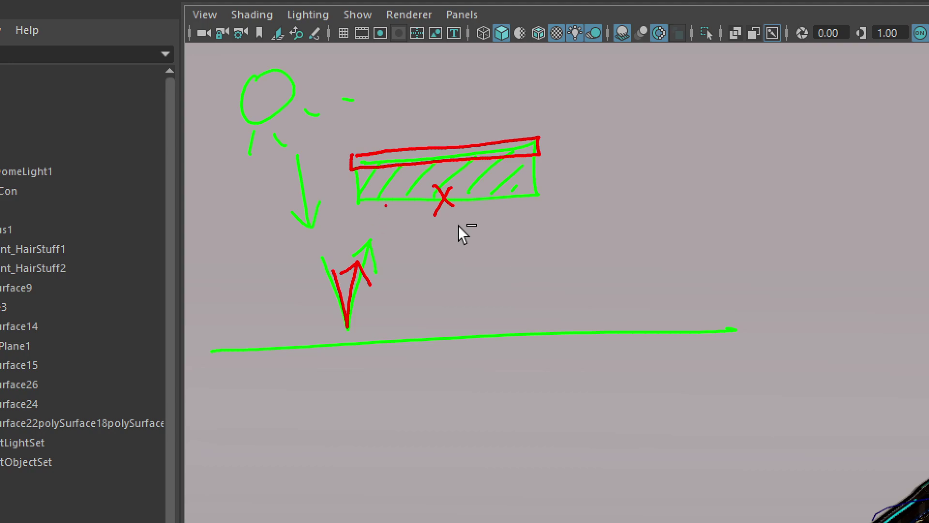
Outline the block's lower face in red and label its upper face 70% and its lower face 30%
mouse_move(376, 192)
mouse_down()
mouse_move(355, 222)
mouse_move(548, 211)
mouse_move(524, 185)
mouse_move(361, 196)
mouse_up()
mouse_move(452, 138)
mouse_down()
mouse_move(454, 127)
mouse_move(468, 144)
mouse_move(504, 114)
mouse_up()
mouse_move(523, 101)
mouse_down()
mouse_move(512, 135)
mouse_move(529, 117)
mouse_up()
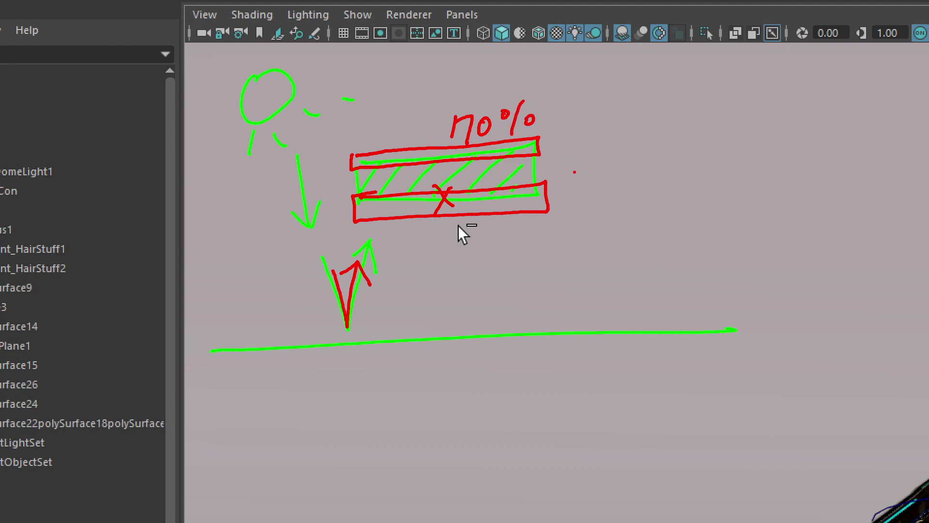
mouse_move(576, 206)
mouse_down()
mouse_move(584, 216)
mouse_move(575, 228)
mouse_up()
mouse_move(594, 213)
mouse_down()
mouse_move(626, 209)
mouse_move(624, 237)
mouse_up()
mouse_move(660, 222)
mouse_down()
mouse_move(651, 230)
mouse_move(659, 224)
mouse_up()
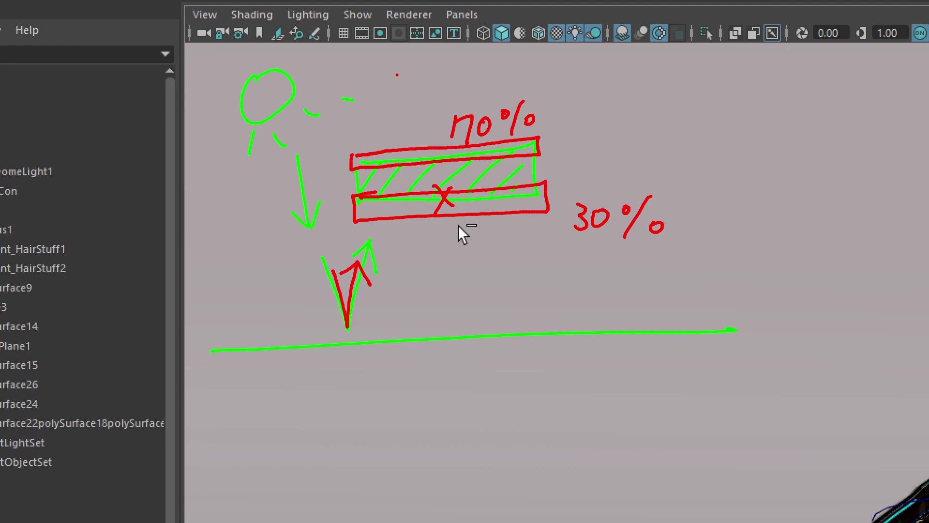
Draw a large red circle as a second light source with an arrow pointing down from it
mouse_move(674, 82)
mouse_down()
mouse_move(686, 73)
mouse_move(672, 82)
mouse_up()
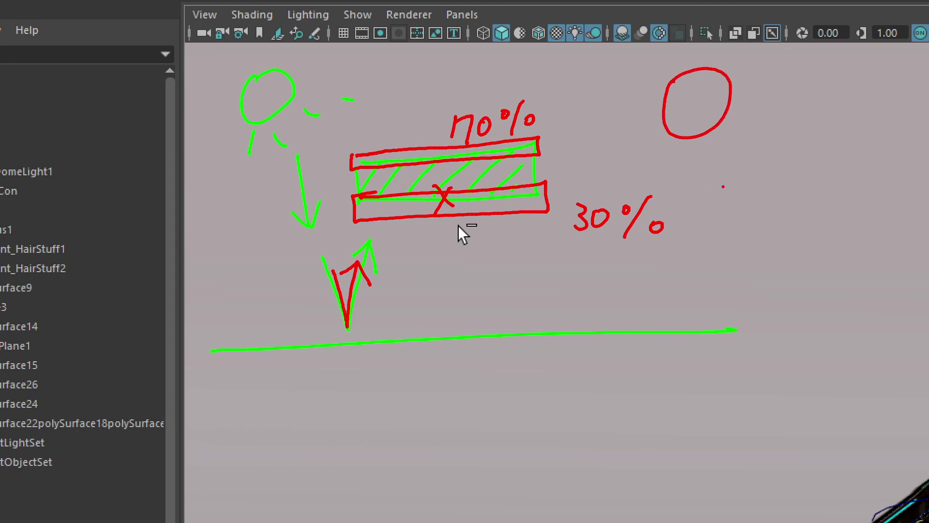
drag(694, 141, 695, 210)
drag(681, 186, 731, 172)
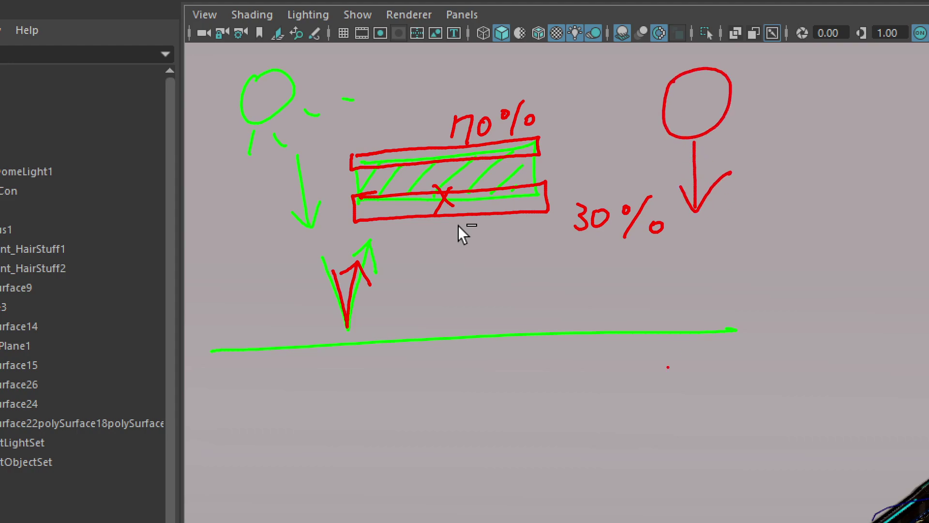
Sketch an open room corner in red perspective lines with two walls and a floor
mouse_move(448, 305)
mouse_down()
mouse_move(446, 443)
mouse_move(546, 349)
mouse_move(683, 380)
mouse_up()
mouse_move(549, 346)
mouse_down()
mouse_move(547, 212)
mouse_move(420, 316)
mouse_up()
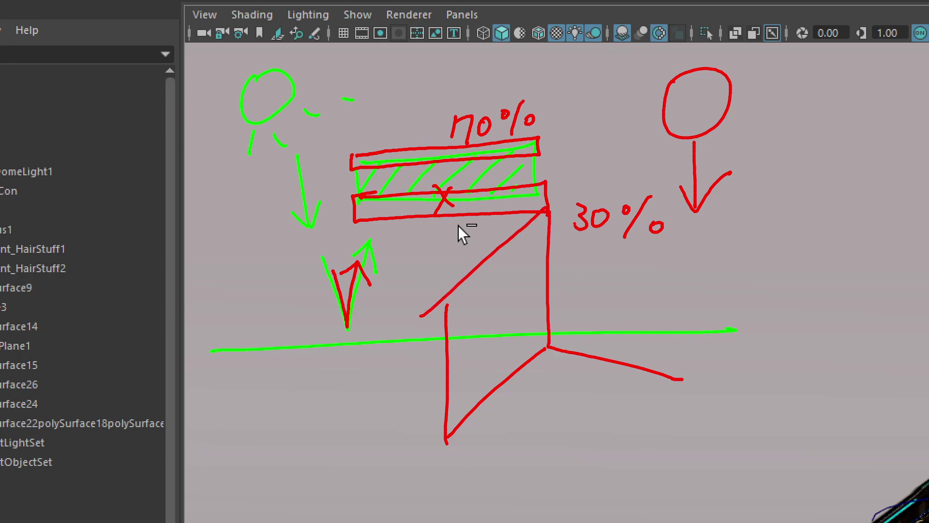
mouse_move(558, 216)
mouse_down()
mouse_move(724, 274)
mouse_move(696, 401)
mouse_up()
drag(450, 446, 581, 508)
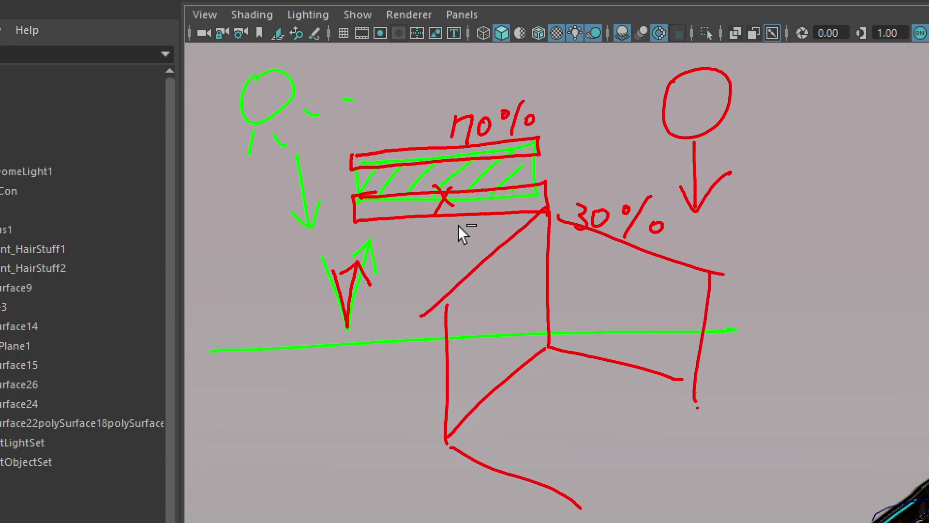
drag(695, 394, 590, 514)
Draw a red ball with a hatched shadow on the room's floor and a small lamp with rays above it
mouse_move(556, 373)
mouse_down()
mouse_move(546, 389)
mouse_move(553, 368)
mouse_up()
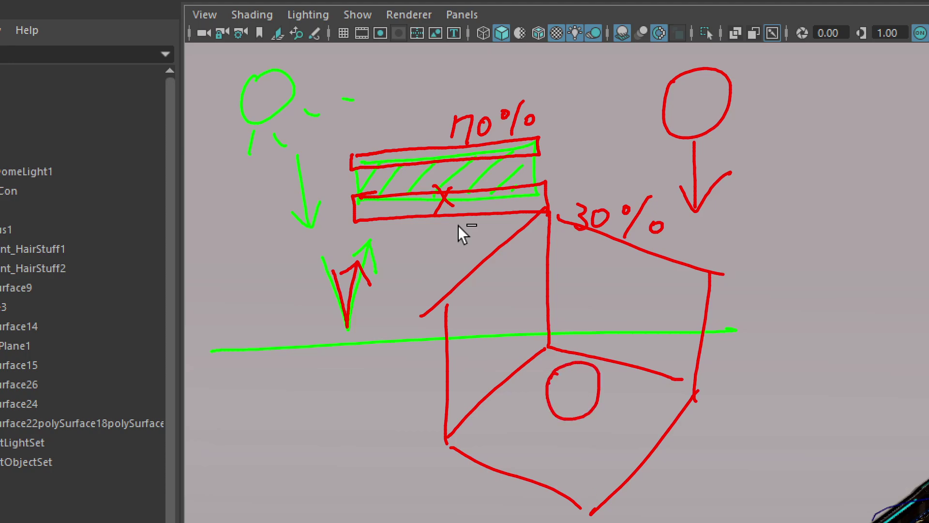
mouse_move(564, 426)
mouse_down()
mouse_move(579, 433)
mouse_move(588, 421)
mouse_move(596, 435)
mouse_up()
drag(513, 240, 523, 237)
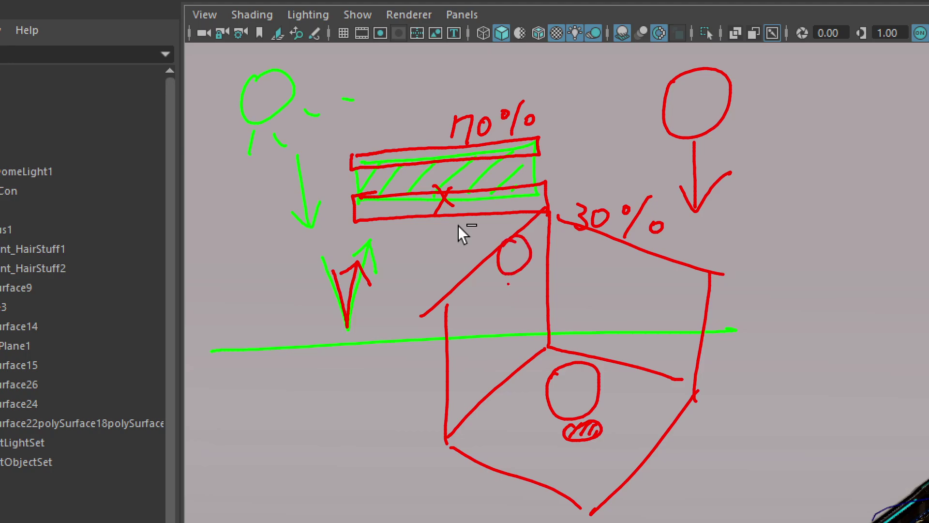
drag(510, 285, 508, 306)
mouse_move(517, 285)
mouse_down()
mouse_move(526, 293)
mouse_move(546, 275)
mouse_up()
drag(551, 267, 568, 266)
Draw yellow arrows carrying the lamp's light off the room's walls and floor around the ball, and clear all annotations
drag(528, 300, 544, 346)
drag(524, 334, 544, 347)
click(540, 226)
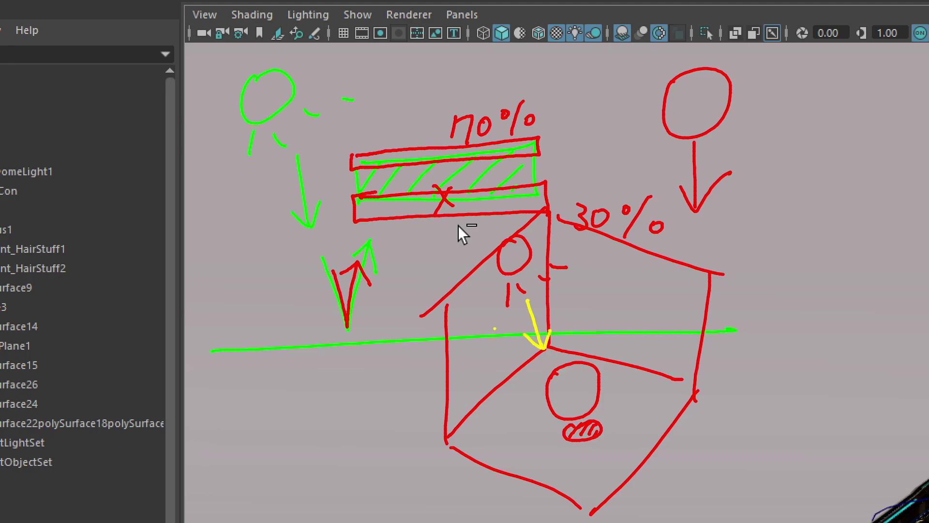
mouse_move(498, 311)
mouse_down()
mouse_move(468, 359)
mouse_move(530, 413)
mouse_move(510, 429)
mouse_move(573, 362)
mouse_up()
mouse_move(545, 374)
mouse_down()
mouse_move(574, 363)
mouse_move(577, 384)
mouse_up()
click(597, 292)
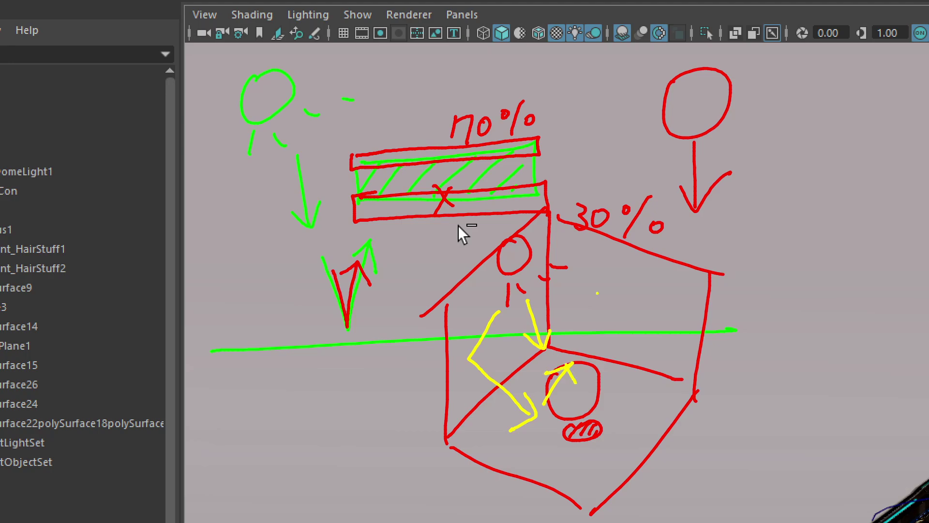
mouse_move(579, 274)
mouse_down()
mouse_move(635, 291)
mouse_move(625, 386)
mouse_move(576, 328)
mouse_up()
click(611, 368)
mouse_move(576, 328)
mouse_down()
mouse_move(573, 354)
mouse_move(606, 333)
mouse_up()
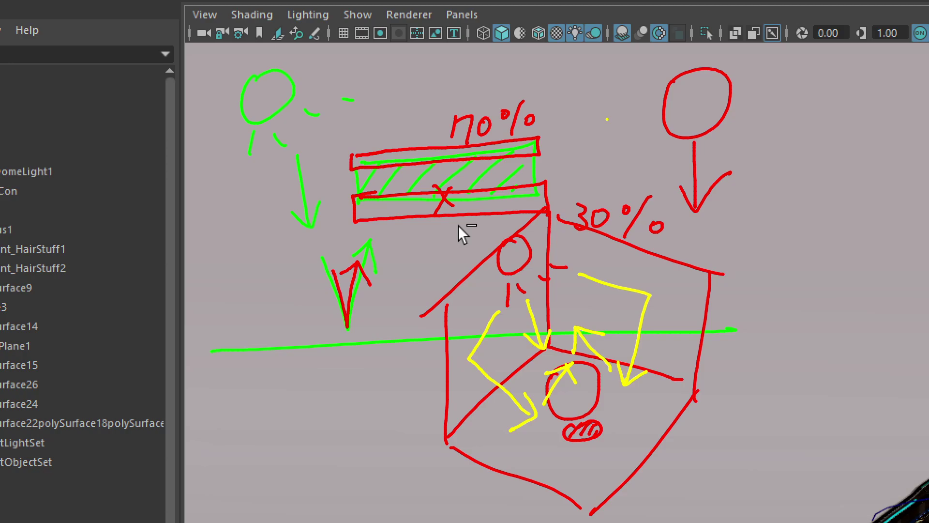
key(Escape)
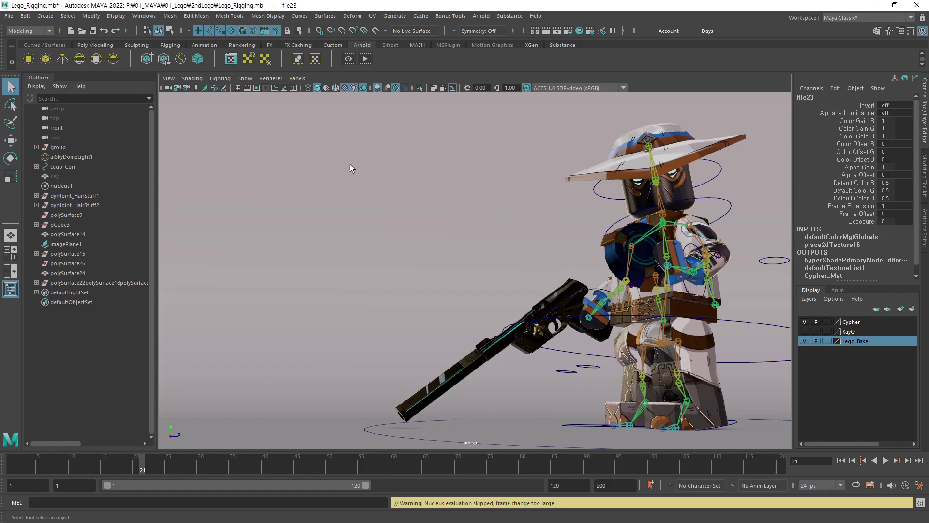
Write the yellow heading "기본 3개" in the empty area of the viewport beside the character
mouse_move(173, 136)
mouse_down()
mouse_move(196, 132)
mouse_move(197, 152)
mouse_up()
mouse_move(207, 118)
mouse_down()
mouse_move(212, 150)
mouse_move(236, 126)
mouse_move(248, 141)
mouse_up()
mouse_move(280, 111)
mouse_down()
mouse_move(301, 144)
mouse_move(293, 144)
mouse_up()
mouse_move(315, 115)
mouse_down()
mouse_move(335, 130)
mouse_move(358, 110)
mouse_up()
drag(359, 99, 371, 125)
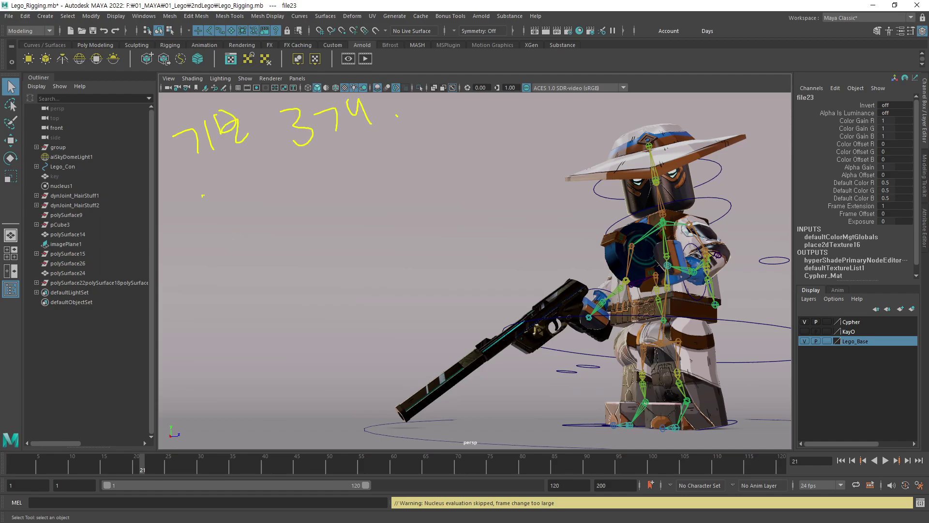
drag(250, 144, 270, 136)
List the three light types 주광, 보조광 and 역광 in yellow below the heading
mouse_move(182, 208)
mouse_down()
mouse_move(193, 226)
mouse_move(209, 217)
mouse_up()
mouse_move(193, 230)
mouse_down()
mouse_move(213, 220)
mouse_move(217, 243)
mouse_up()
mouse_move(223, 208)
mouse_down()
mouse_move(258, 207)
mouse_move(252, 217)
mouse_up()
drag(198, 286, 200, 303)
mouse_move(206, 283)
mouse_down()
mouse_move(221, 298)
mouse_move(236, 294)
mouse_move(240, 271)
mouse_up()
mouse_move(242, 278)
mouse_down()
mouse_move(263, 288)
mouse_move(276, 256)
mouse_move(296, 268)
mouse_up()
mouse_move(249, 341)
mouse_down()
mouse_move(240, 347)
mouse_move(255, 342)
mouse_up()
drag(252, 335, 271, 365)
mouse_move(261, 348)
mouse_down()
mouse_move(278, 333)
mouse_move(284, 357)
mouse_up()
mouse_move(282, 347)
mouse_down()
mouse_move(296, 332)
mouse_move(298, 342)
mouse_up()
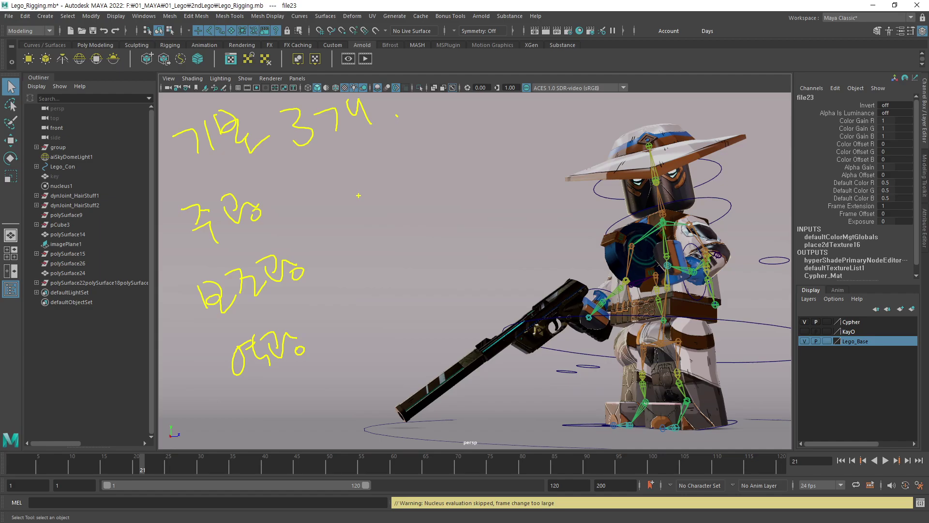
Draw a yellow circular light source with short rays beside the character's hat
drag(536, 76, 535, 92)
drag(552, 145, 557, 171)
mouse_move(562, 141)
mouse_down()
mouse_move(573, 151)
mouse_move(585, 134)
mouse_up()
drag(586, 118, 604, 112)
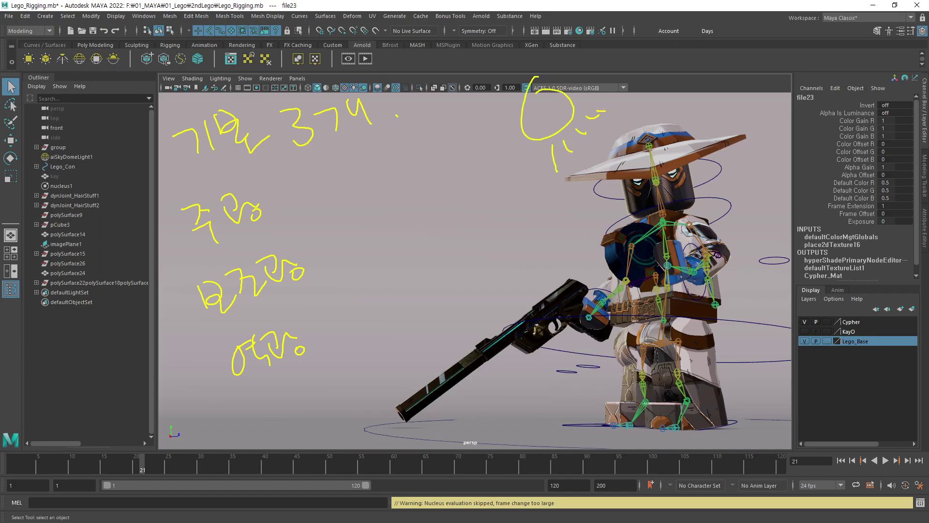
Draw a second circular light source above the first, with rays and arrows pointing down at the character's hat
mouse_move(608, 19)
mouse_down()
mouse_move(598, 22)
mouse_move(628, 22)
mouse_up()
drag(593, 75, 585, 93)
drag(603, 74, 608, 85)
mouse_move(622, 67)
mouse_down()
mouse_move(625, 75)
mouse_move(646, 62)
mouse_move(626, 116)
mouse_up()
mouse_move(612, 96)
mouse_down()
mouse_move(611, 126)
mouse_move(578, 166)
mouse_move(598, 156)
mouse_up()
drag(601, 131, 599, 142)
drag(608, 107, 625, 132)
drag(627, 92, 643, 116)
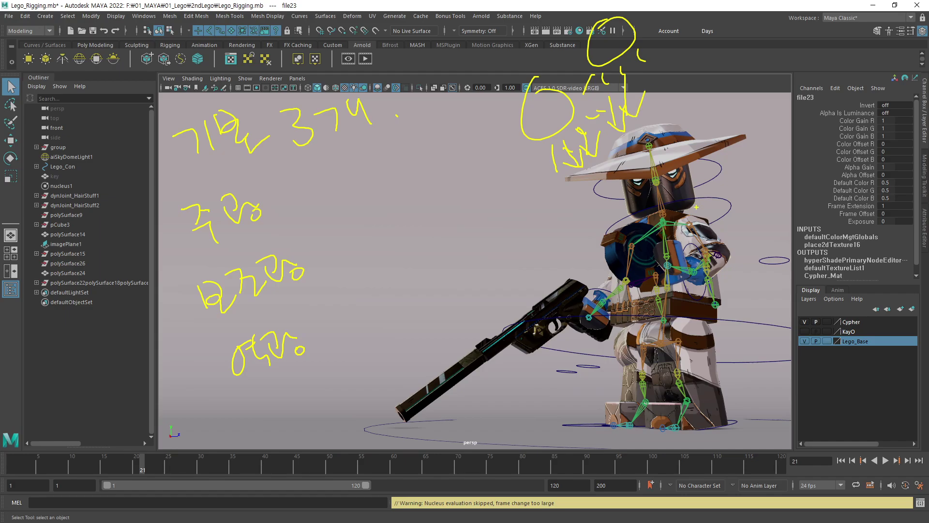
Outline the area around the character's head and hat and fill it with diagonal hatching
mouse_move(644, 202)
mouse_down()
mouse_move(575, 206)
mouse_move(663, 222)
mouse_up()
mouse_move(611, 130)
mouse_down()
mouse_move(617, 140)
mouse_move(586, 208)
mouse_up()
drag(655, 96, 619, 188)
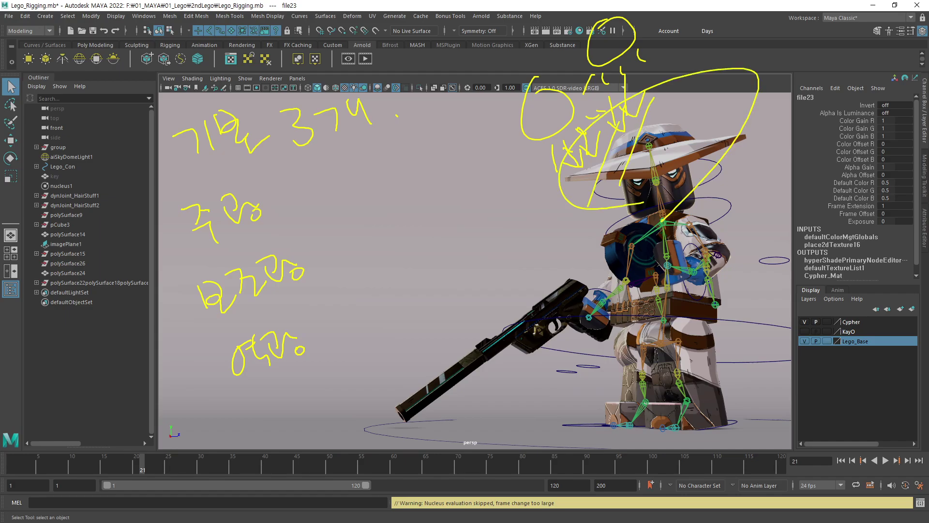
drag(687, 86, 647, 184)
drag(711, 93, 676, 195)
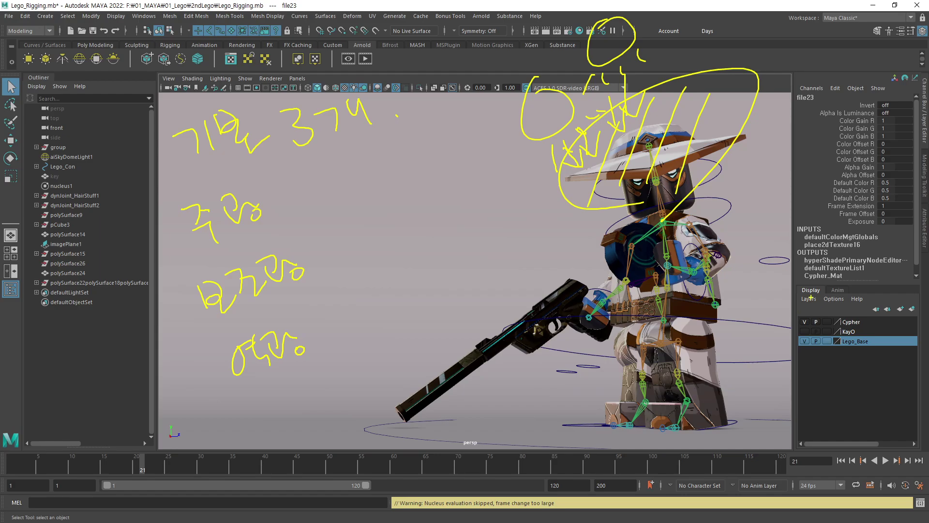
Sketch a hatched floor plane at the character's feet and an arrow bouncing off it up to the torso
mouse_move(813, 295)
mouse_down()
mouse_move(597, 425)
mouse_move(746, 495)
mouse_move(885, 348)
mouse_move(753, 504)
mouse_up()
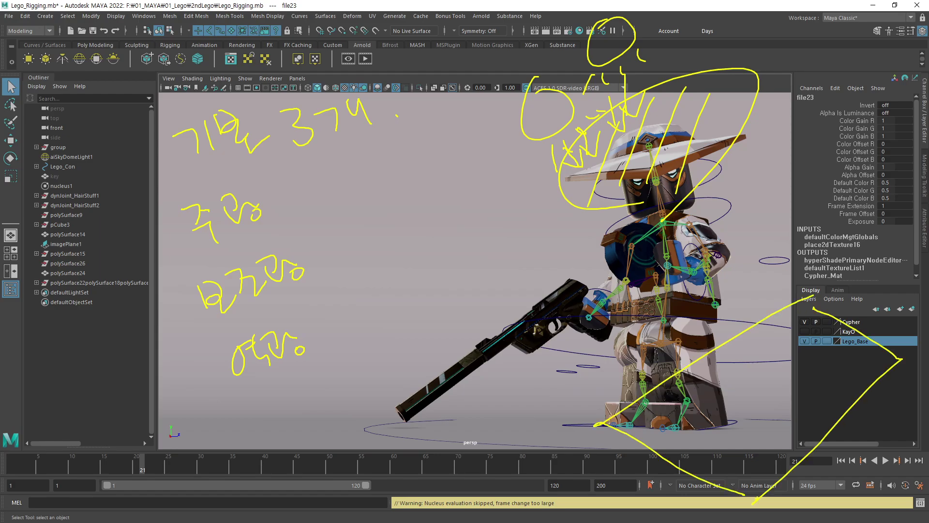
drag(694, 368, 671, 458)
drag(726, 352, 715, 430)
drag(757, 362, 749, 408)
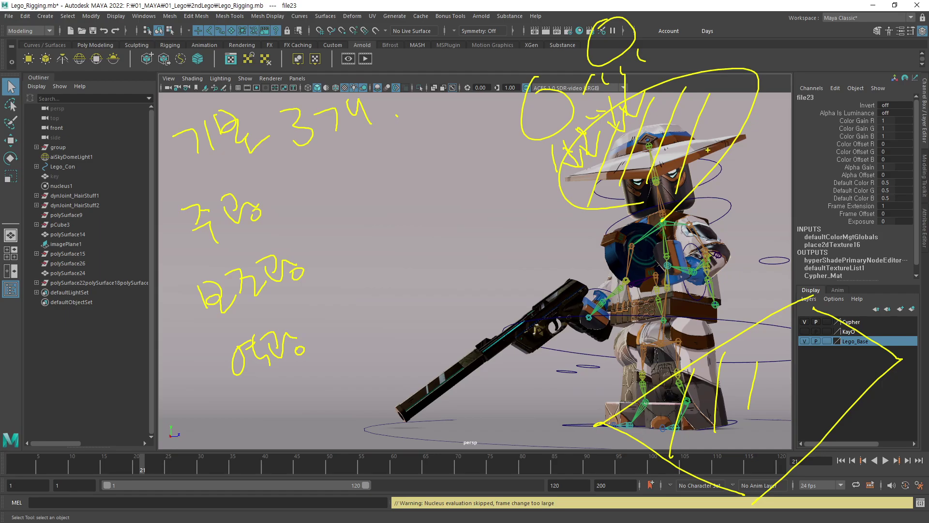
mouse_move(671, 40)
mouse_down()
mouse_move(754, 373)
mouse_move(672, 250)
mouse_move(695, 256)
mouse_up()
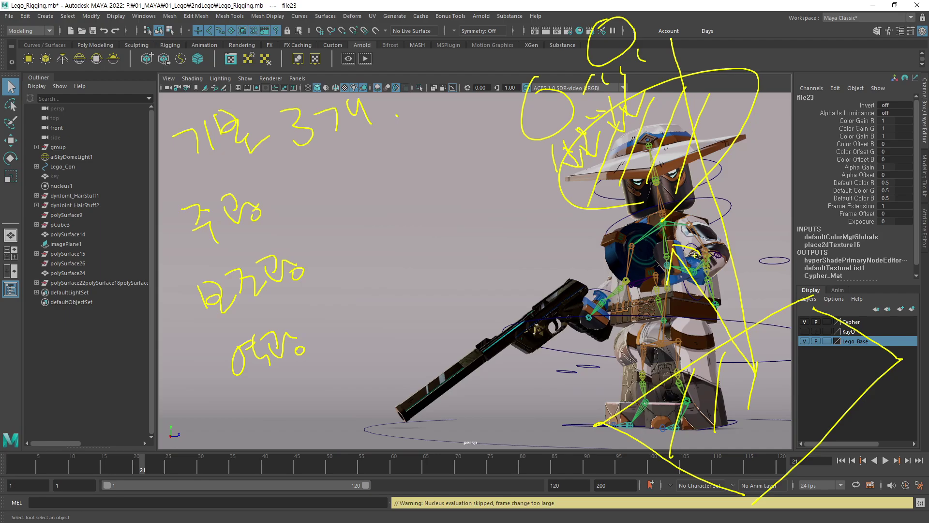
Box the 보조광 label and link it to the word 반사, adding another bounced-light arrow off the floor plane
mouse_move(172, 288)
mouse_down()
mouse_move(194, 342)
mouse_move(342, 265)
mouse_move(136, 383)
mouse_up()
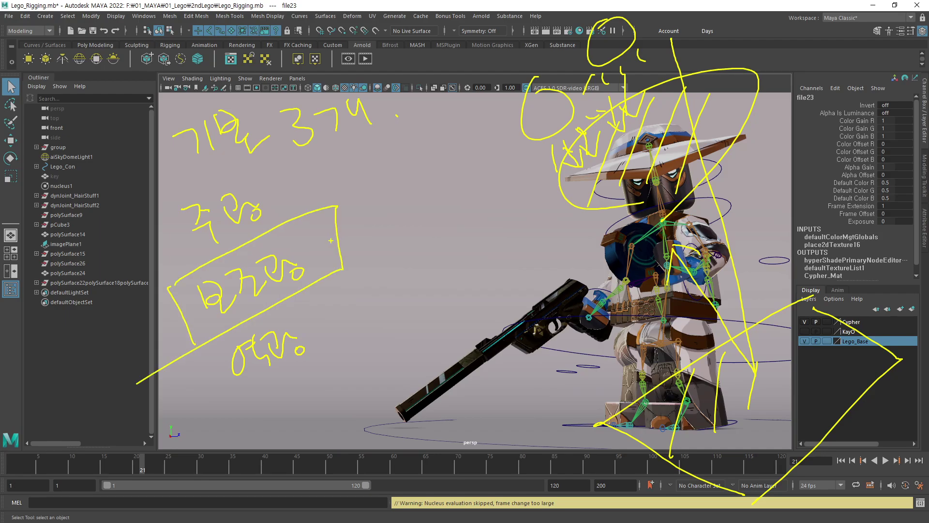
mouse_move(330, 243)
mouse_down()
mouse_move(376, 216)
mouse_move(403, 221)
mouse_up()
drag(403, 215, 414, 208)
mouse_move(416, 190)
mouse_down()
mouse_move(429, 210)
mouse_move(432, 199)
mouse_up()
drag(417, 217, 433, 210)
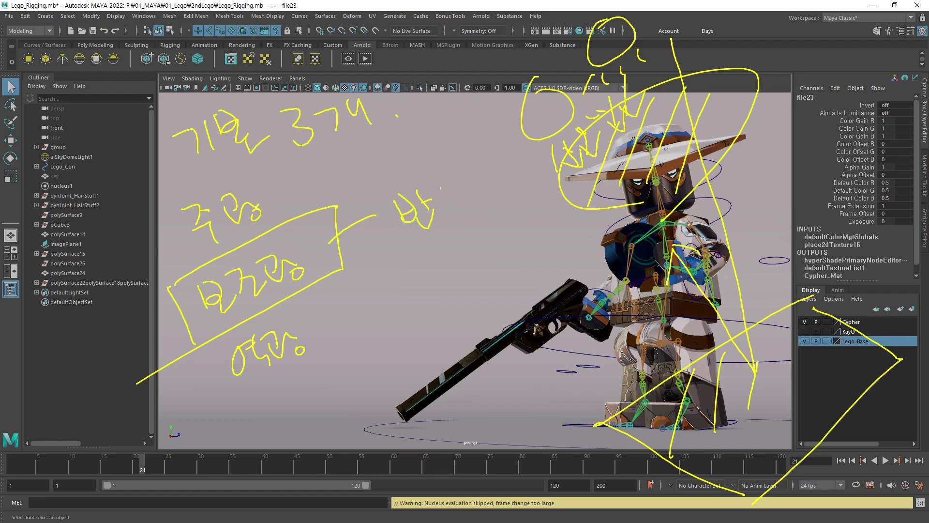
drag(450, 178, 443, 211)
drag(447, 195, 468, 197)
drag(470, 182, 482, 170)
mouse_move(798, 237)
mouse_down()
mouse_move(819, 372)
mouse_move(749, 266)
mouse_move(743, 292)
mouse_move(767, 265)
mouse_up()
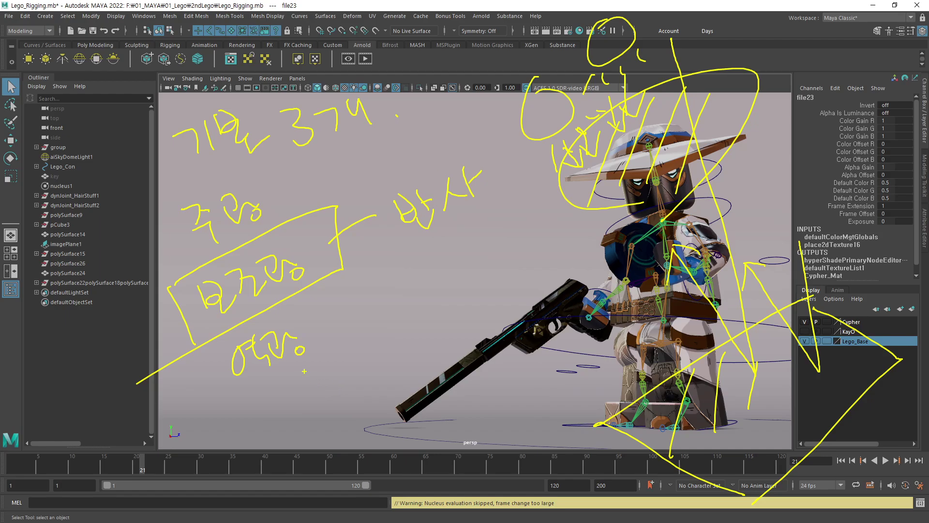
Circle the 역광 label and link it to a boxed note reading 입체감
mouse_move(310, 370)
mouse_down()
mouse_move(274, 288)
mouse_move(356, 352)
mouse_up()
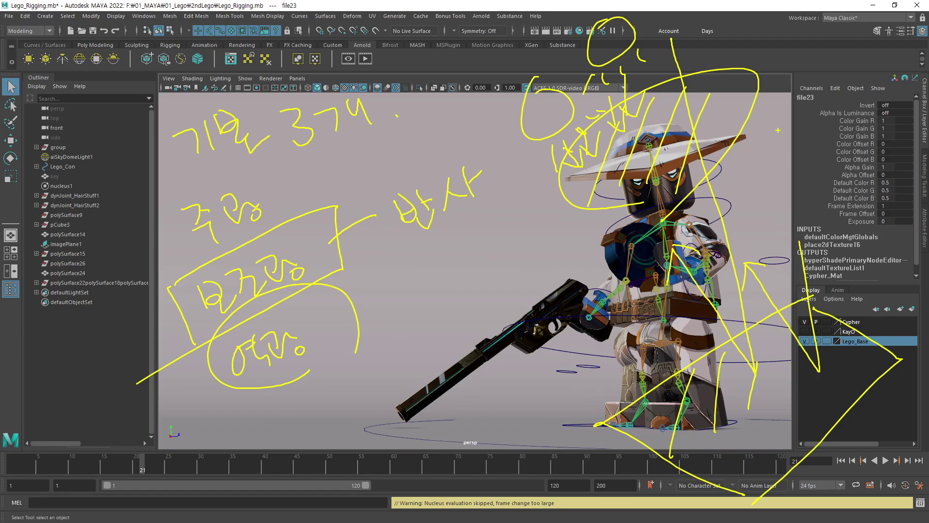
drag(339, 327, 394, 302)
drag(438, 274, 462, 312)
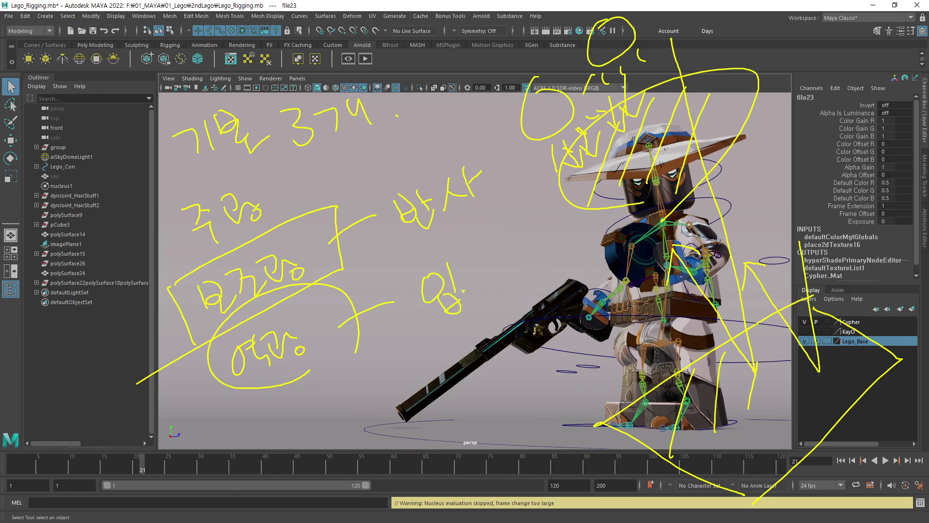
mouse_move(465, 265)
mouse_down()
mouse_move(487, 293)
mouse_move(502, 281)
mouse_up()
drag(504, 249, 506, 281)
mouse_move(519, 242)
mouse_down()
mouse_move(533, 257)
mouse_move(544, 244)
mouse_up()
drag(523, 271, 541, 271)
drag(595, 257, 392, 351)
mouse_move(389, 314)
mouse_down()
mouse_move(581, 208)
mouse_move(594, 264)
mouse_up()
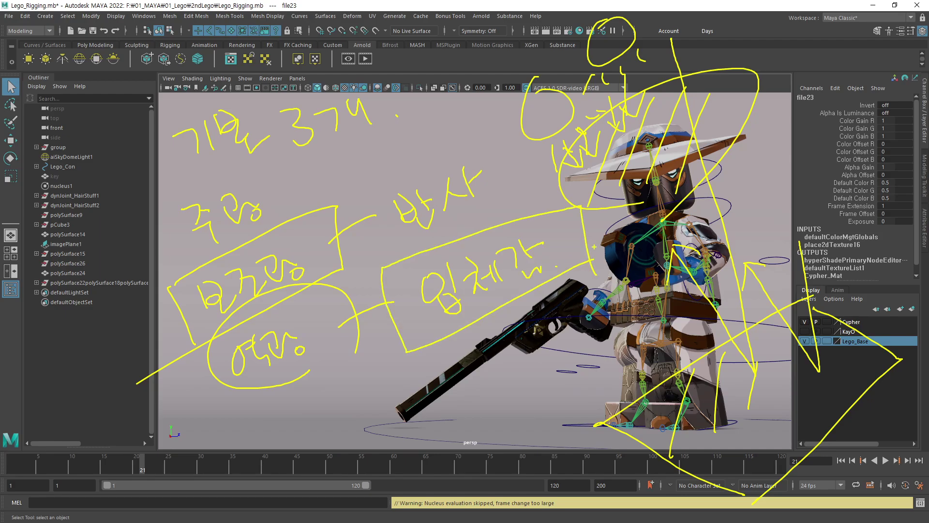
Draw a large yellow ball with a highlight, lit by a small lamp with rays above it
mouse_move(433, 46)
mouse_down()
mouse_move(397, 60)
mouse_move(393, 78)
mouse_move(475, 127)
mouse_move(438, 42)
mouse_move(407, 49)
mouse_up()
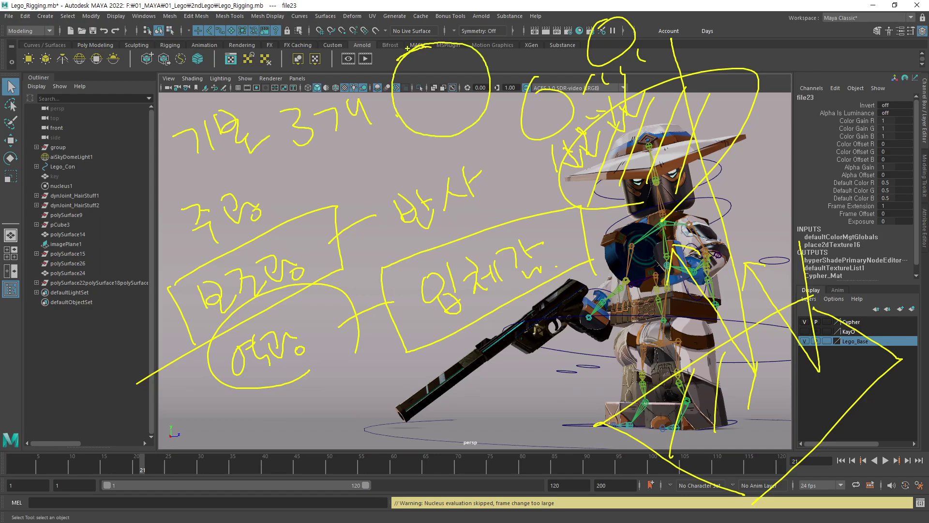
mouse_move(338, 19)
mouse_down()
mouse_move(334, 50)
mouse_move(330, 20)
mouse_up()
mouse_move(369, 25)
mouse_down()
mouse_move(378, 23)
mouse_move(356, 57)
mouse_up()
drag(359, 51, 362, 58)
mouse_move(418, 61)
mouse_down()
mouse_move(410, 71)
mouse_move(428, 61)
mouse_move(414, 65)
mouse_move(433, 112)
mouse_move(453, 114)
mouse_move(474, 77)
mouse_up()
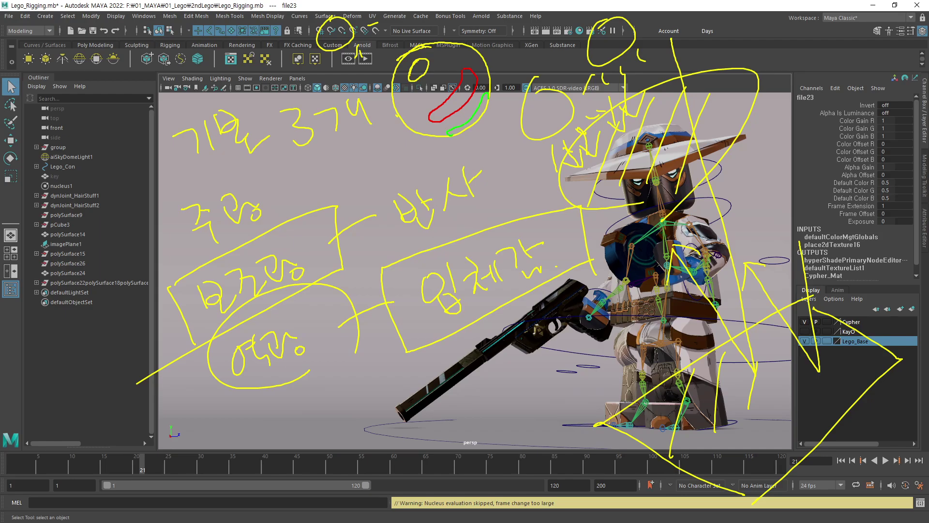
Mark and circle the ball's far rim in green, circle the 역광 label in green, and clear all annotations
drag(451, 135, 486, 114)
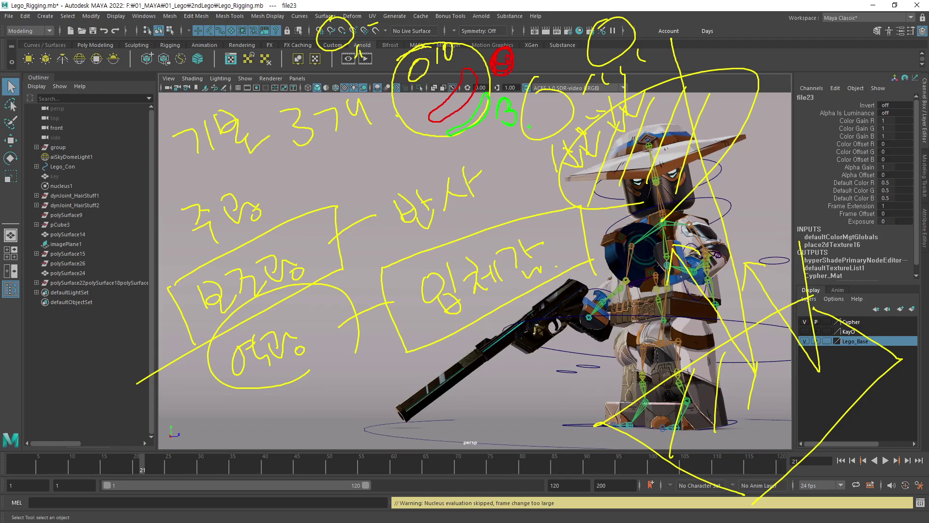
mouse_move(469, 98)
mouse_down()
mouse_move(529, 77)
mouse_move(543, 133)
mouse_up()
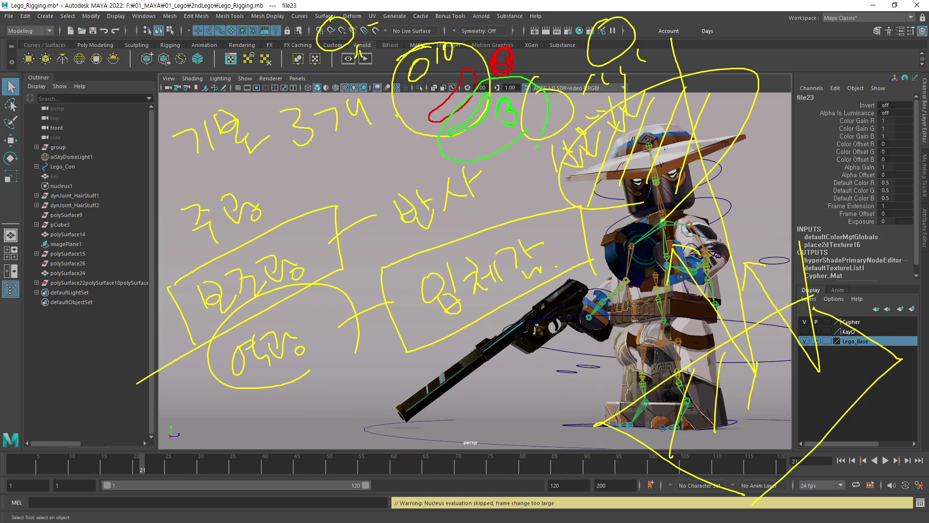
drag(274, 398, 337, 367)
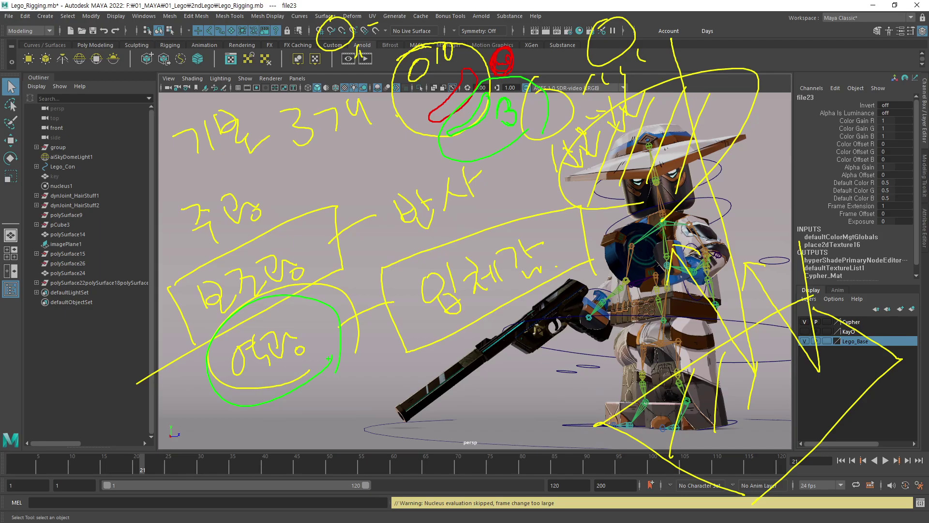
key(Escape)
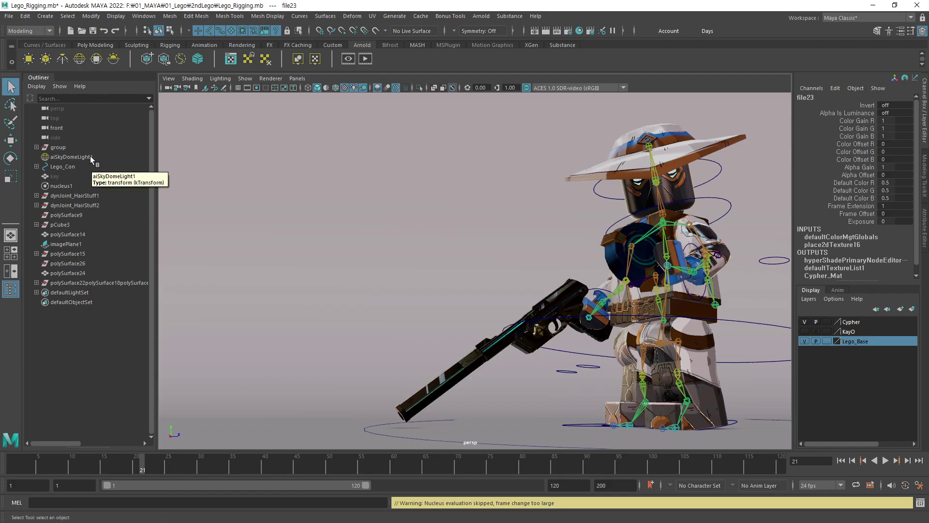
Hide aiSkyDomeLight1 and create an Arnold area light in the scene
click(75, 158)
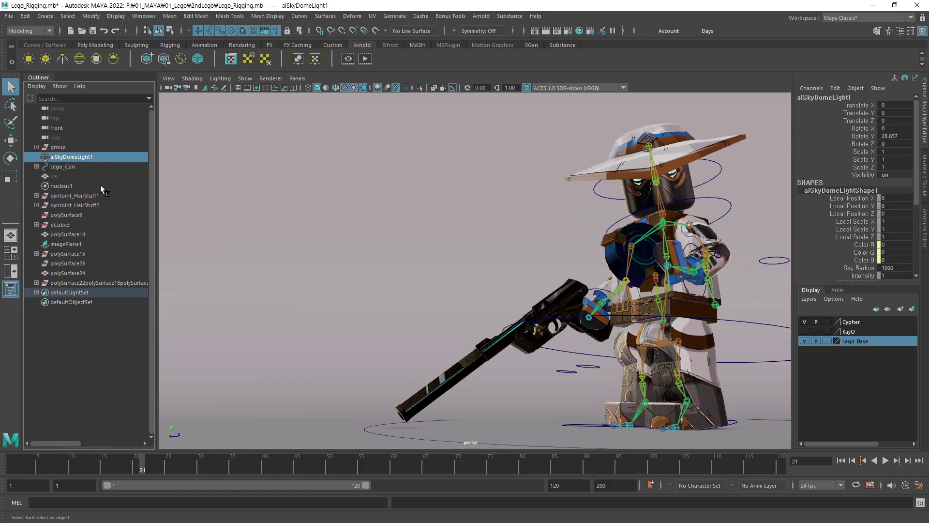
key(h)
alt+drag(631, 230, 604, 264)
alt+right_drag(604, 264, 476, 272)
alt+drag(476, 273, 514, 315)
alt+middle_drag(515, 315, 496, 269)
alt+drag(495, 269, 443, 313)
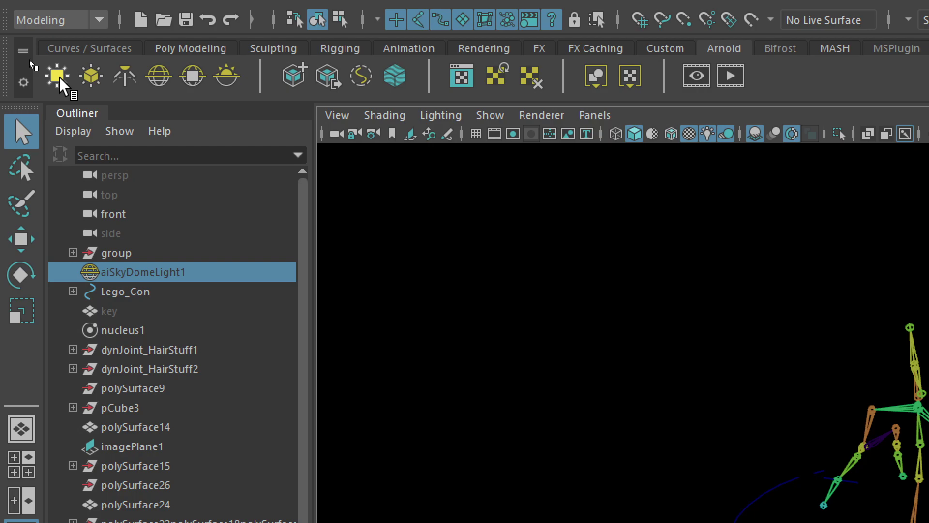
click(57, 78)
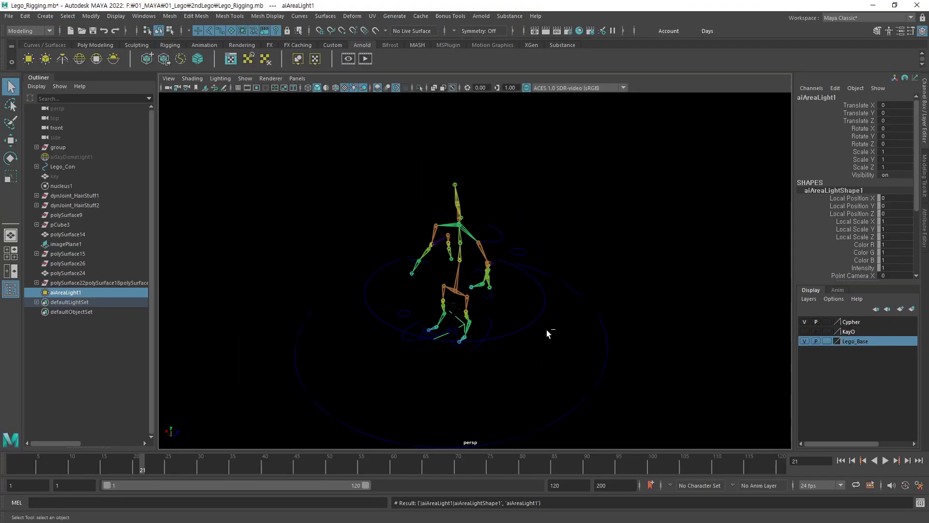
Move the area light to Translate Y 5.784 and Translate Z -2.834, beside the character's upper body
key(w)
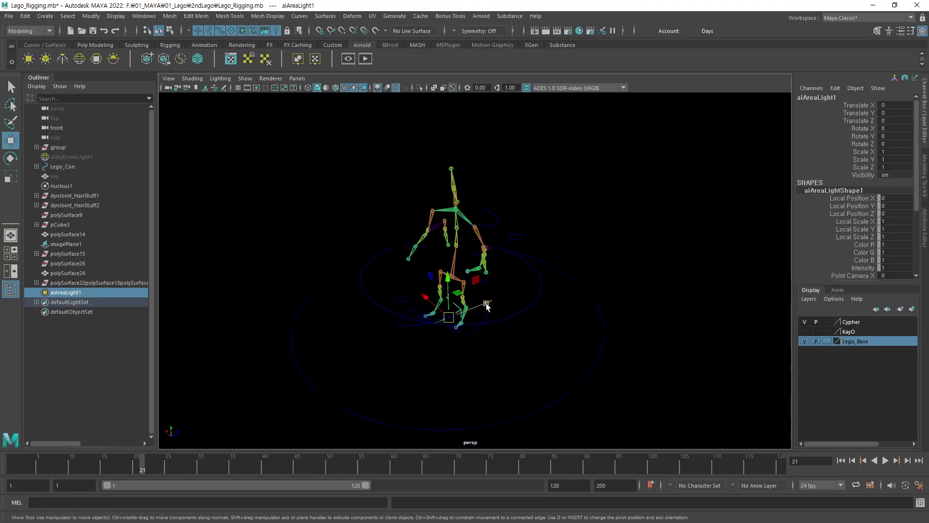
drag(487, 305, 426, 315)
drag(380, 281, 376, 184)
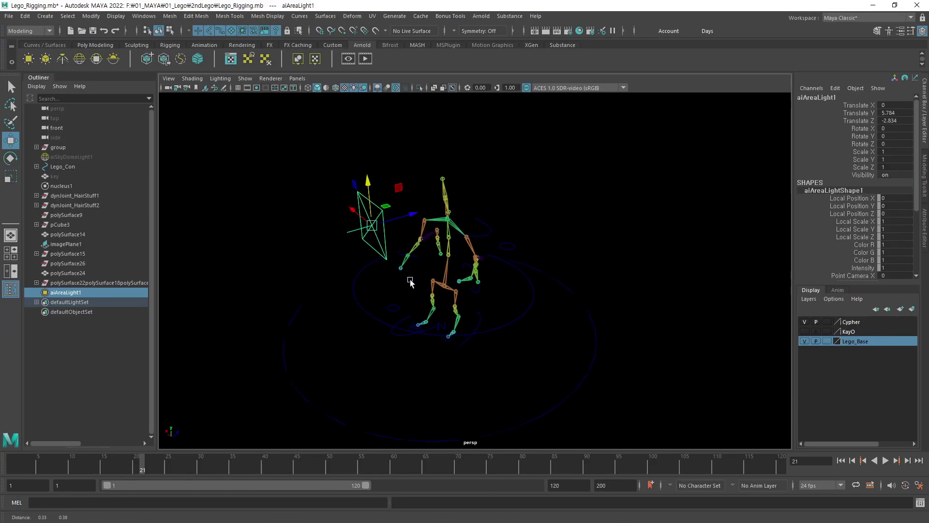
Rotate the area light to Rotate X -160.138 to face the character and raise it to Translate Y 6.689
alt+drag(410, 282, 440, 291)
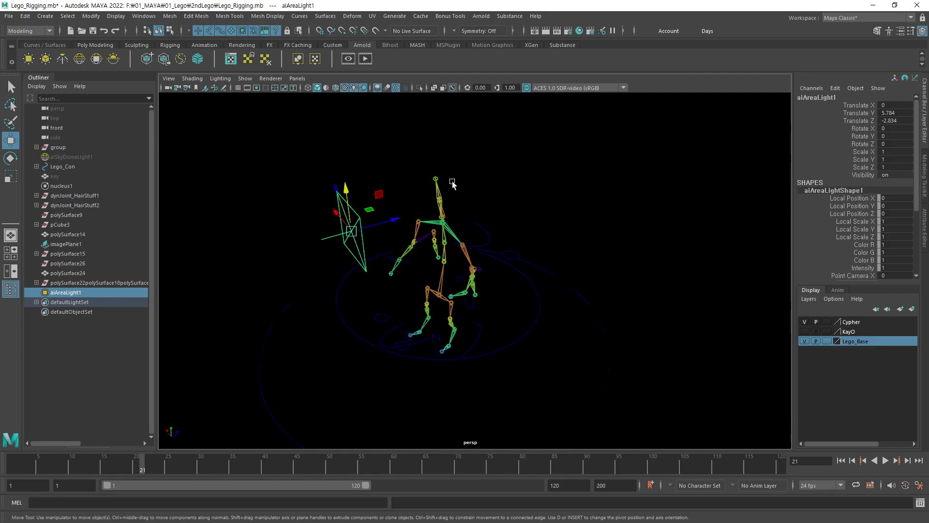
alt+right_drag(408, 280, 484, 262)
alt+drag(451, 287, 497, 239)
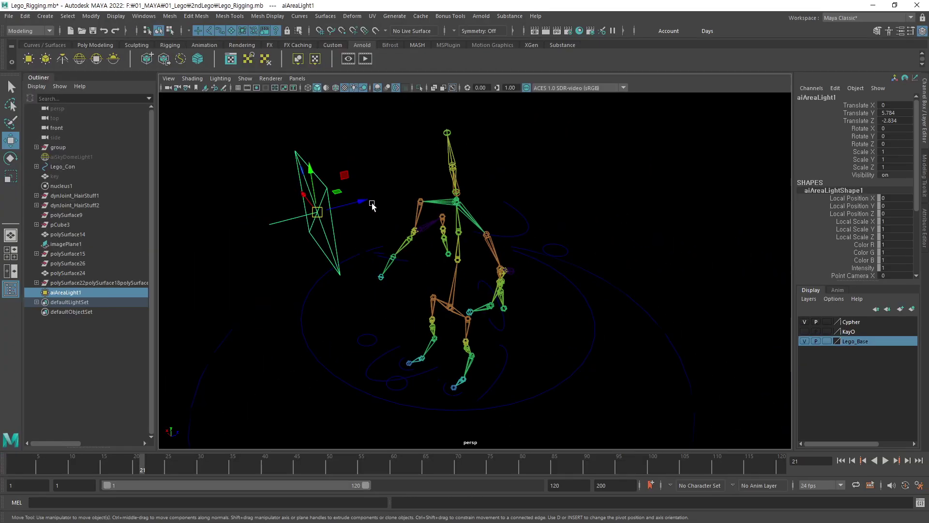
key(e)
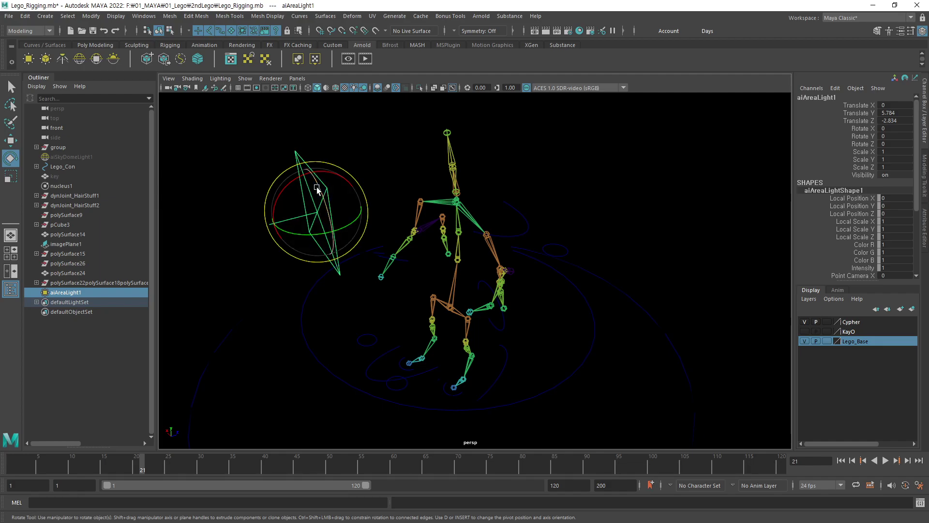
drag(302, 175, 311, 135)
key(w)
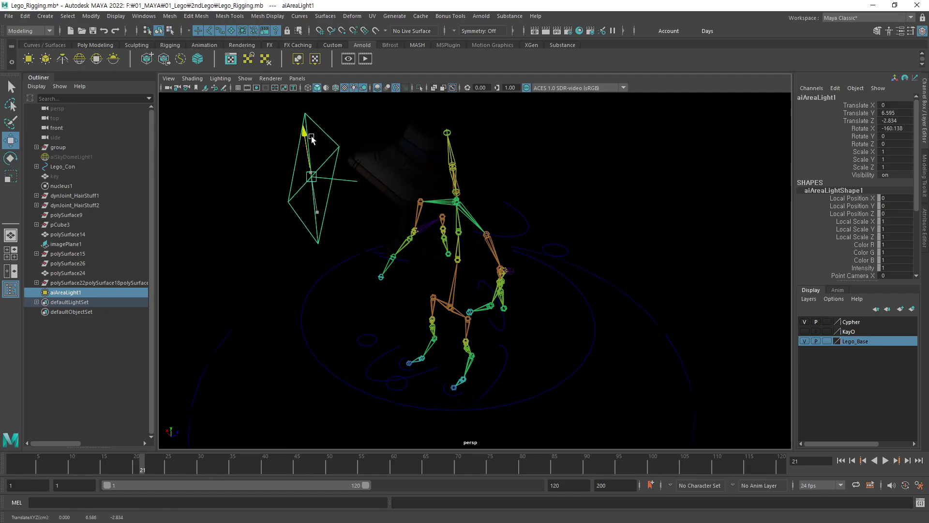
alt+drag(417, 205, 433, 242)
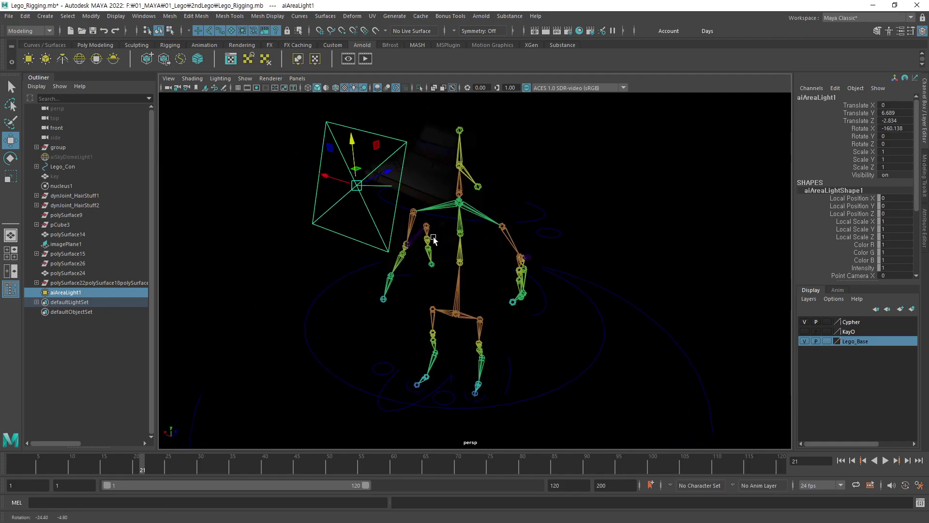
Delete imagePlane1, the reference image with weapons standing on the dark backdrop near the character
alt+middle_drag(434, 243, 423, 276)
alt+right_drag(390, 259, 511, 233)
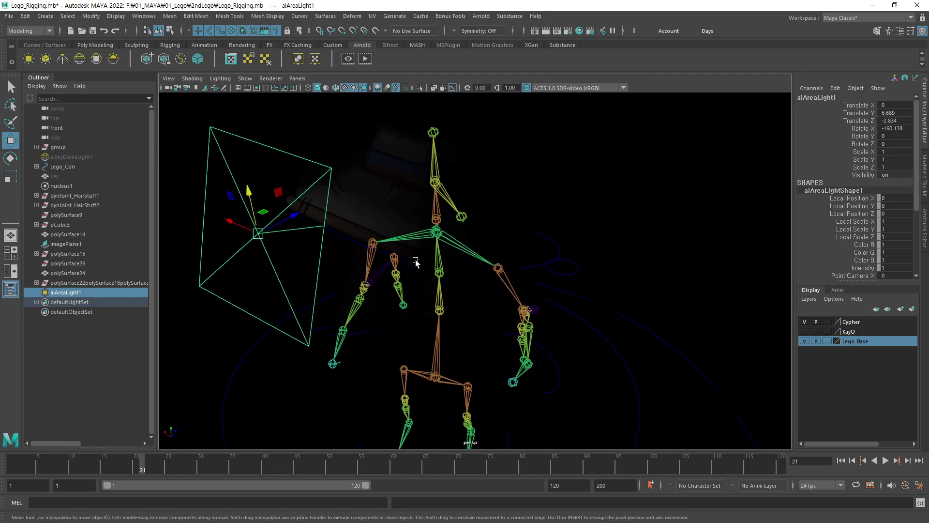
alt+drag(436, 260, 485, 263)
alt+right_drag(486, 264, 411, 281)
alt+drag(410, 279, 404, 274)
alt+drag(445, 216, 475, 214)
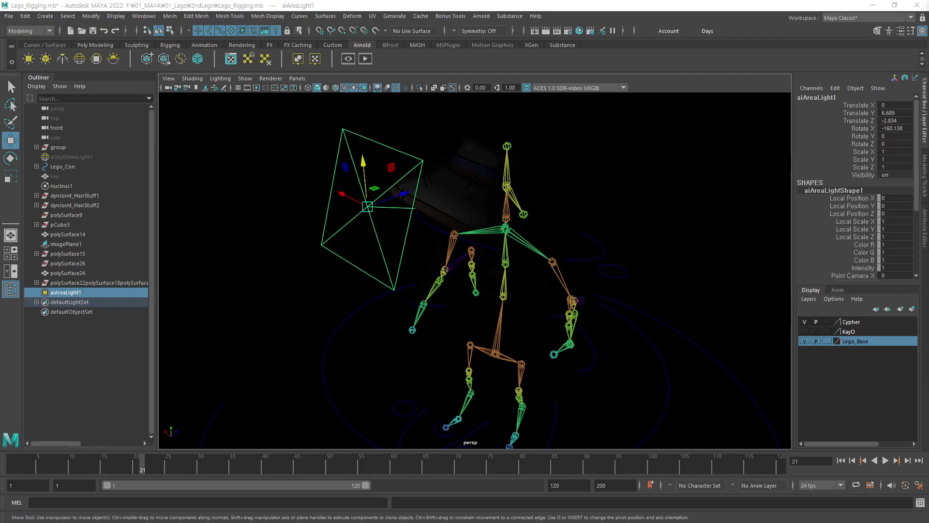
scroll(637, 257, down, 5)
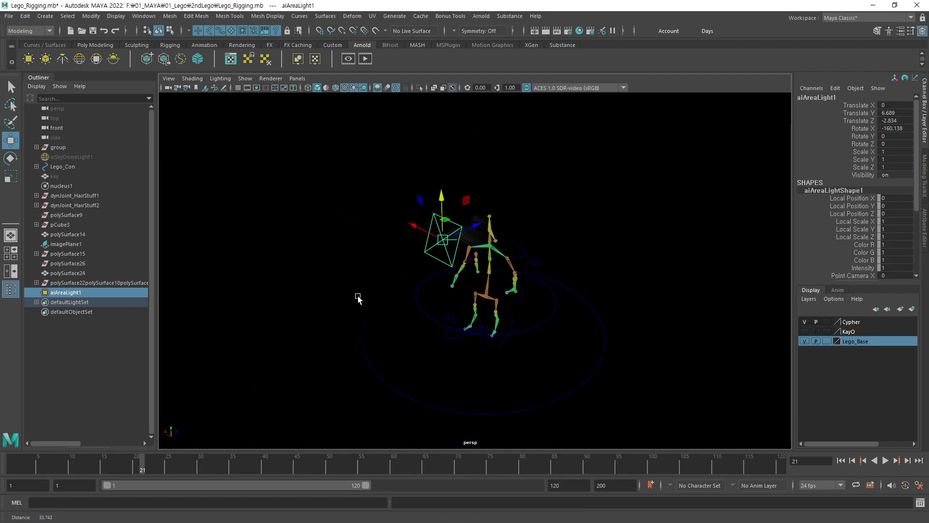
alt+drag(708, 286, 503, 296)
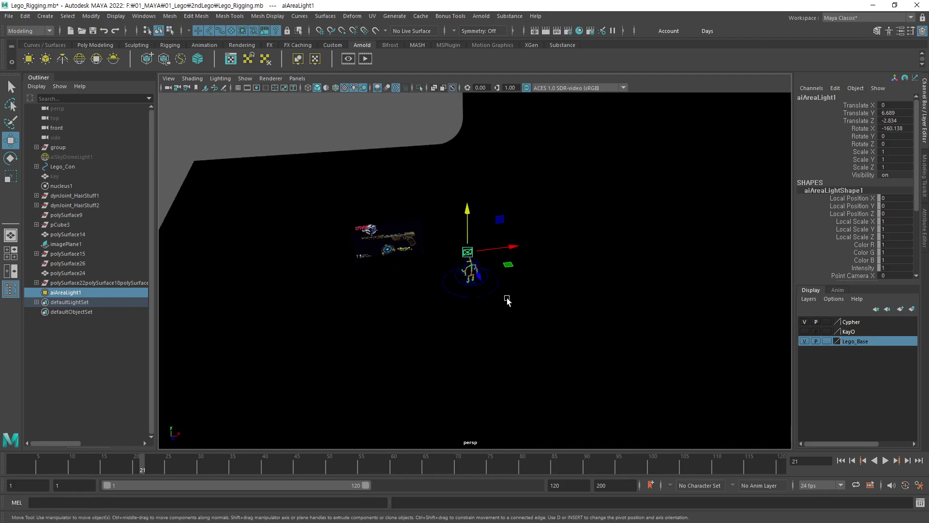
click(392, 240)
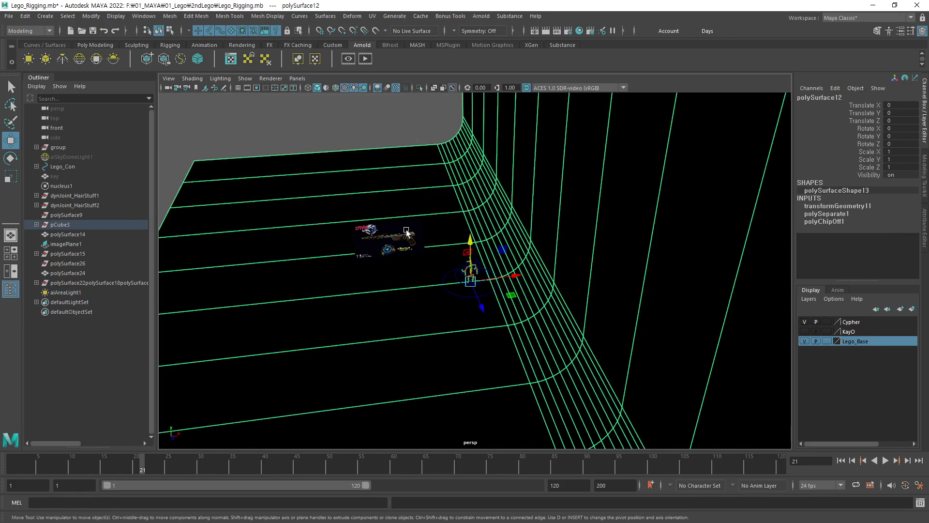
click(76, 245)
key(Delete)
Frame the curved polySurface12 backdrop and inspect its whole wall and floor, leaving it deselected
click(604, 264)
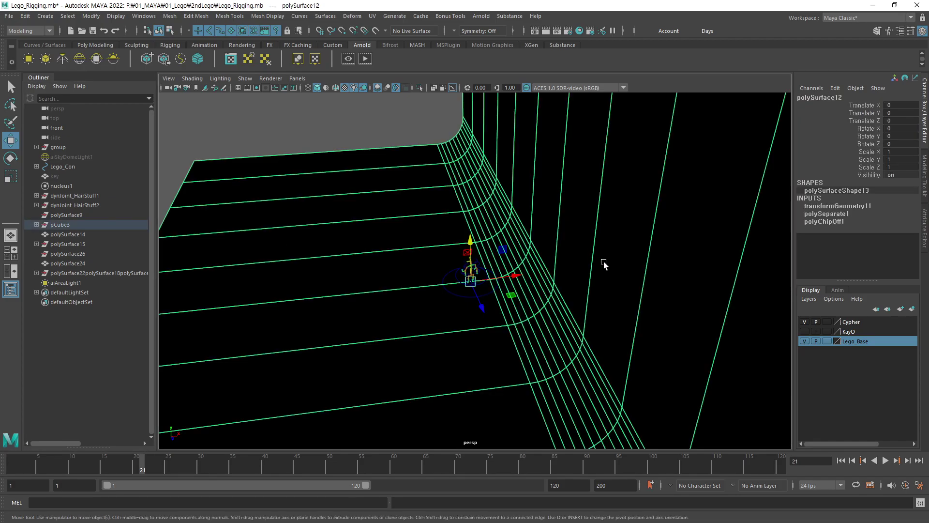
key(f)
alt+drag(326, 307, 461, 307)
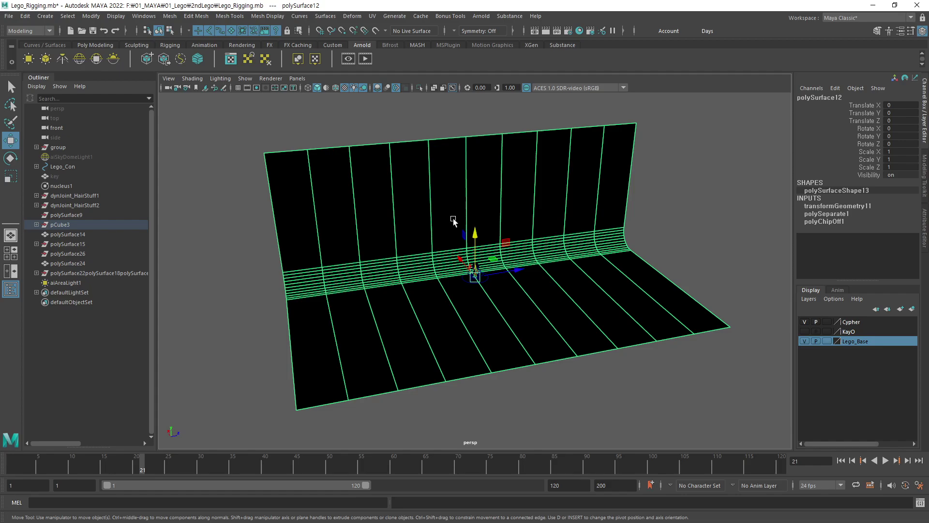
click(675, 203)
Frame the LEGO character, select aiAreaLight1 beside its hat and open the light's shape attributes
click(479, 278)
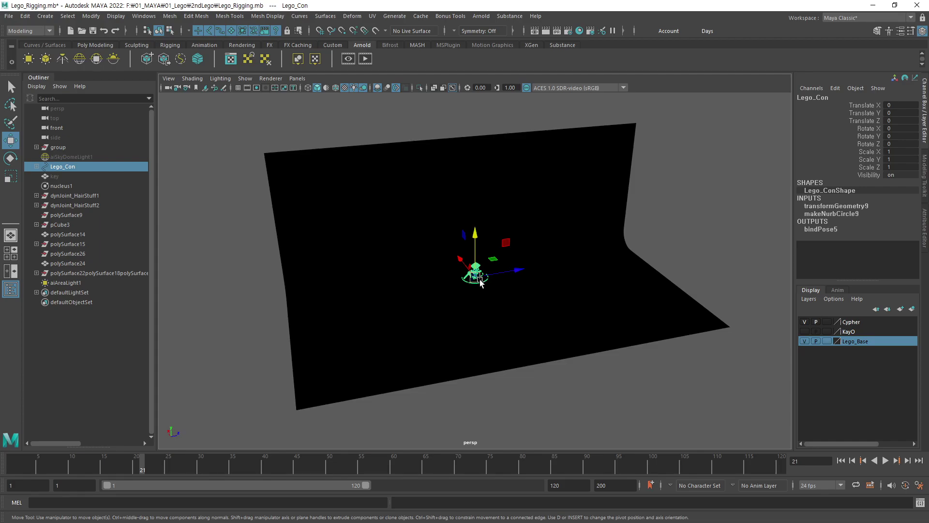
key(f)
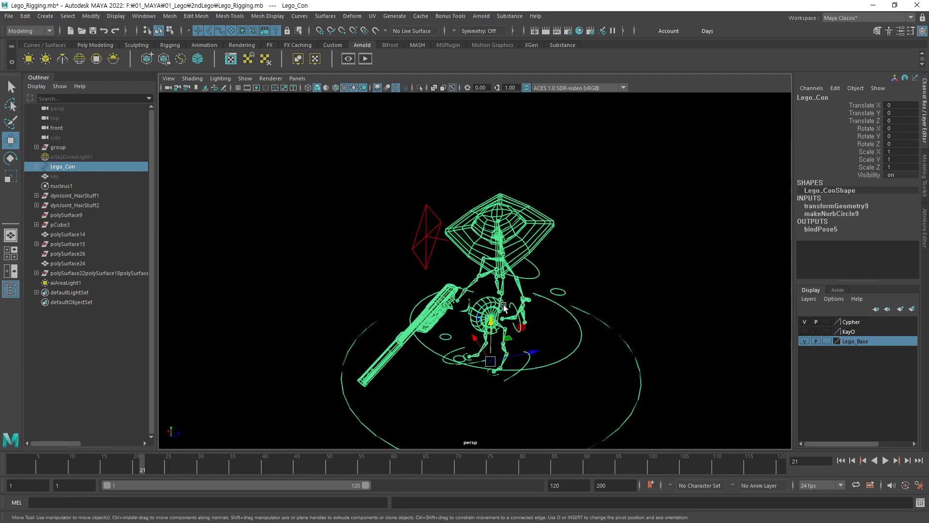
alt+right_drag(433, 330, 697, 269)
alt+drag(467, 310, 572, 269)
alt+middle_drag(569, 238, 523, 305)
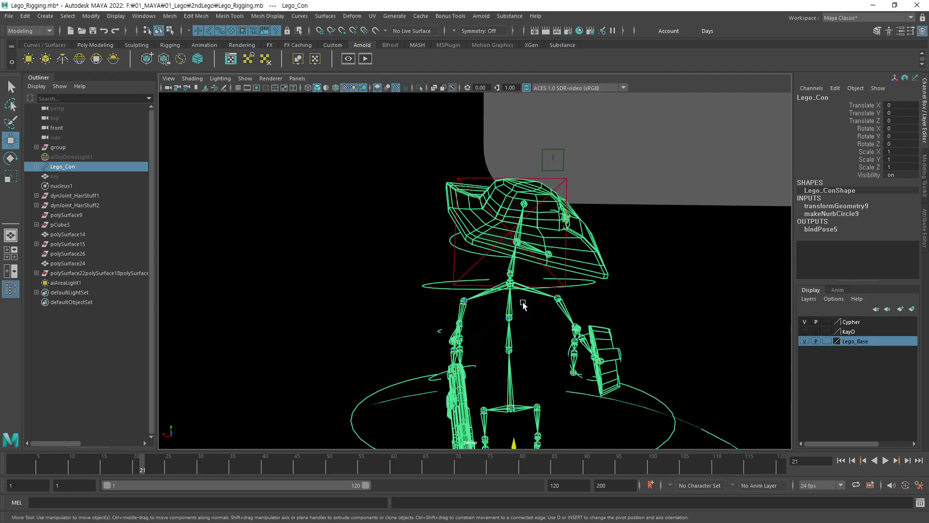
alt+right_drag(523, 304, 664, 276)
alt+drag(664, 276, 390, 282)
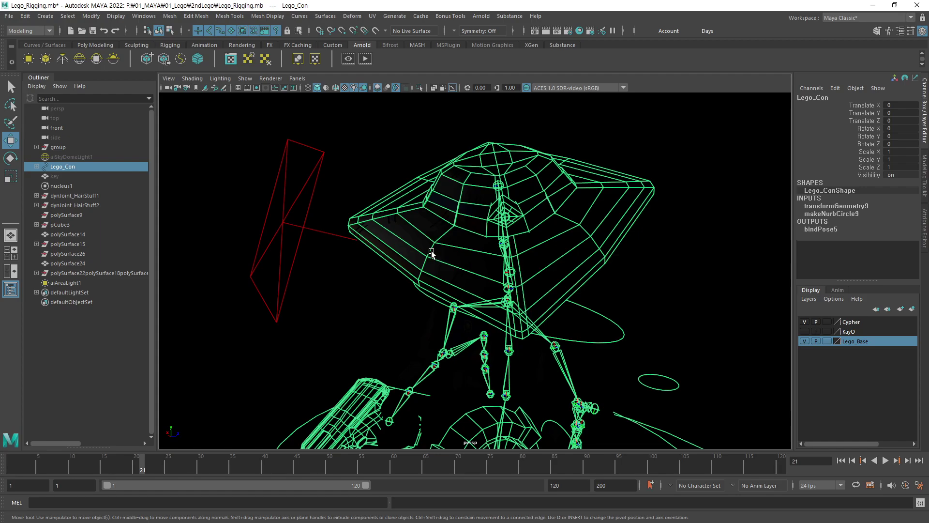
alt+drag(461, 228, 380, 214)
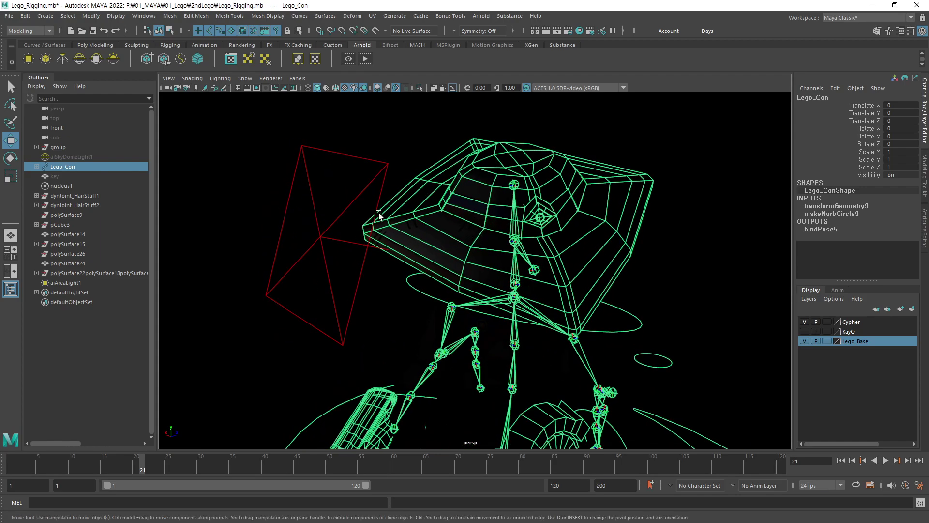
click(324, 231)
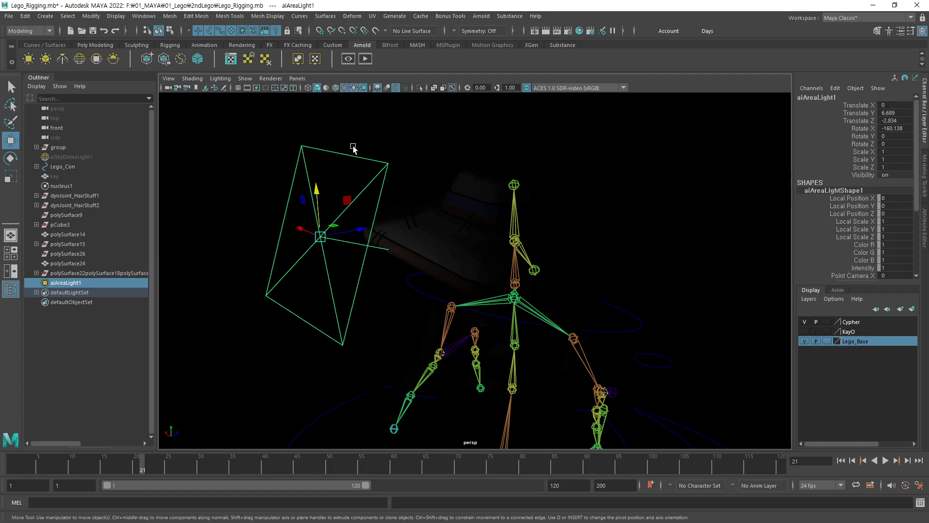
click(924, 227)
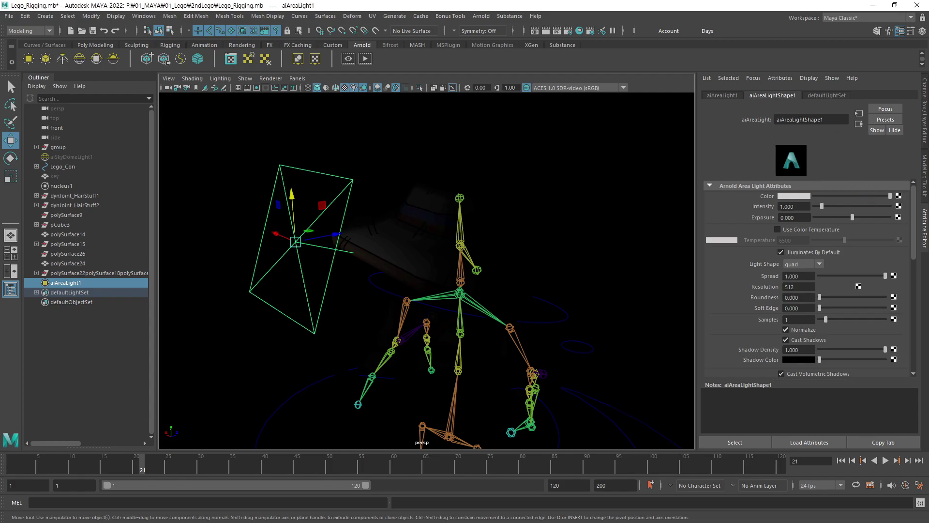
Write Ctrl+A in green above the character, draw a box around it, and clear the annotations
drag(396, 122, 426, 158)
key(ctrl+z)
drag(416, 124, 432, 166)
mouse_move(431, 155)
mouse_down()
mouse_move(456, 141)
mouse_move(450, 163)
mouse_up()
mouse_move(465, 135)
mouse_down()
mouse_move(471, 144)
mouse_move(494, 131)
mouse_up()
mouse_move(494, 106)
mouse_down()
mouse_move(500, 148)
mouse_move(544, 114)
mouse_up()
mouse_move(528, 107)
mouse_down()
mouse_move(532, 134)
mouse_move(573, 77)
mouse_move(588, 122)
mouse_up()
drag(565, 112, 584, 104)
mouse_move(386, 225)
mouse_down()
mouse_move(672, 131)
mouse_move(374, 116)
mouse_move(386, 205)
mouse_up()
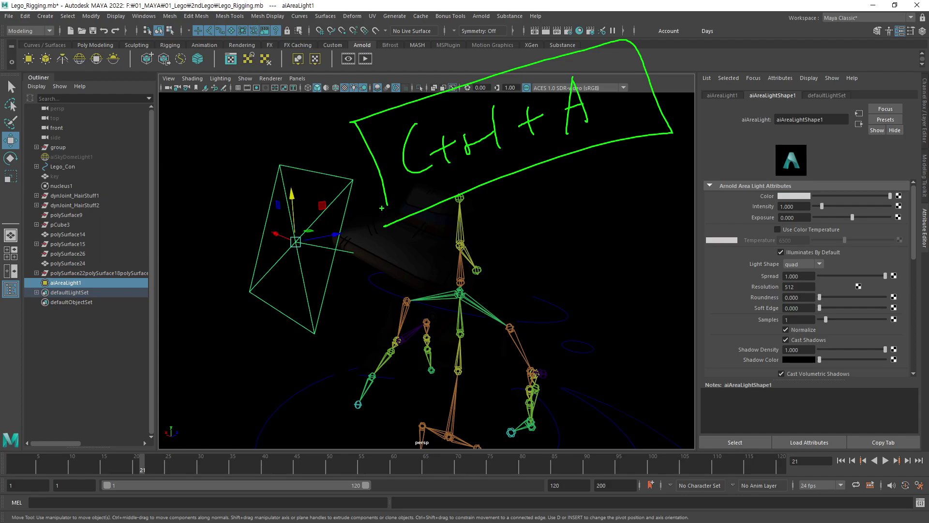
key(Escape)
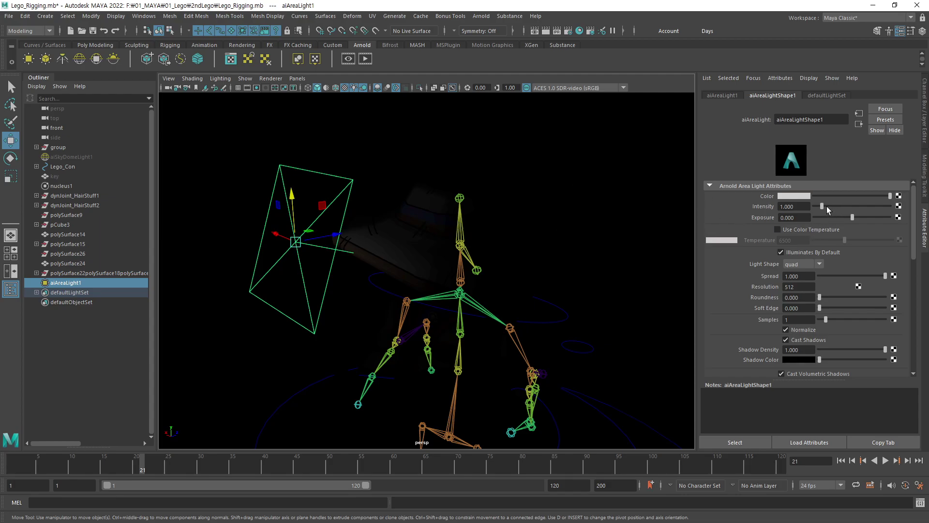
Set the area light's intensity to 10 and move it up and away from the character to Translate Y 8.782, Translate Z -8.275
drag(823, 206, 922, 200)
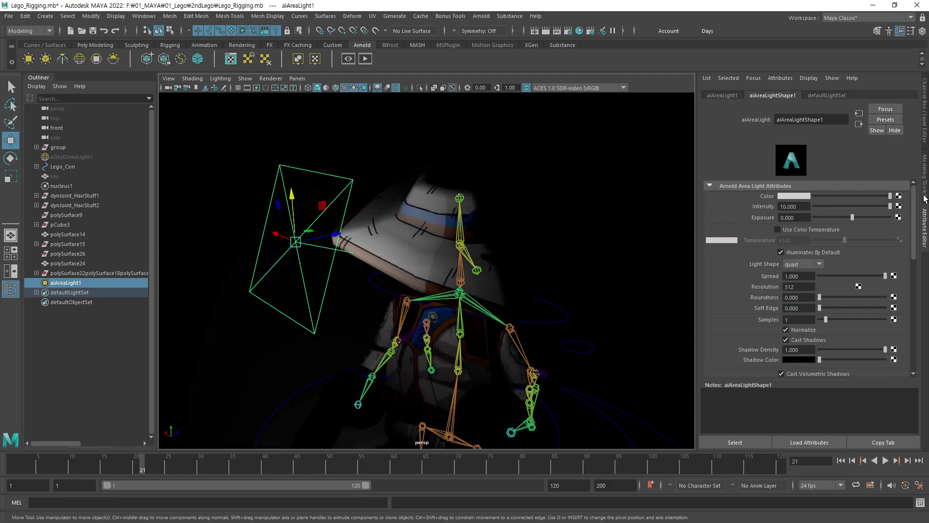
scroll(441, 300, down, 5)
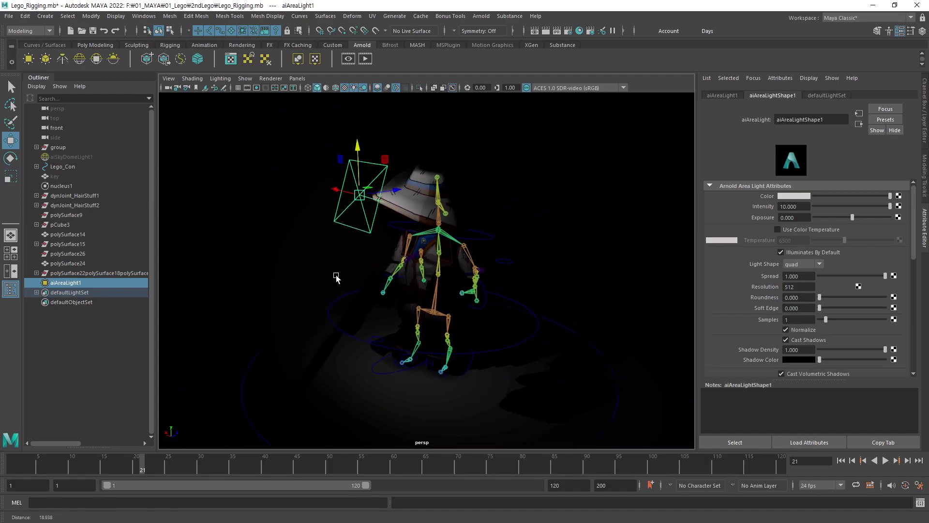
alt+drag(336, 276, 489, 257)
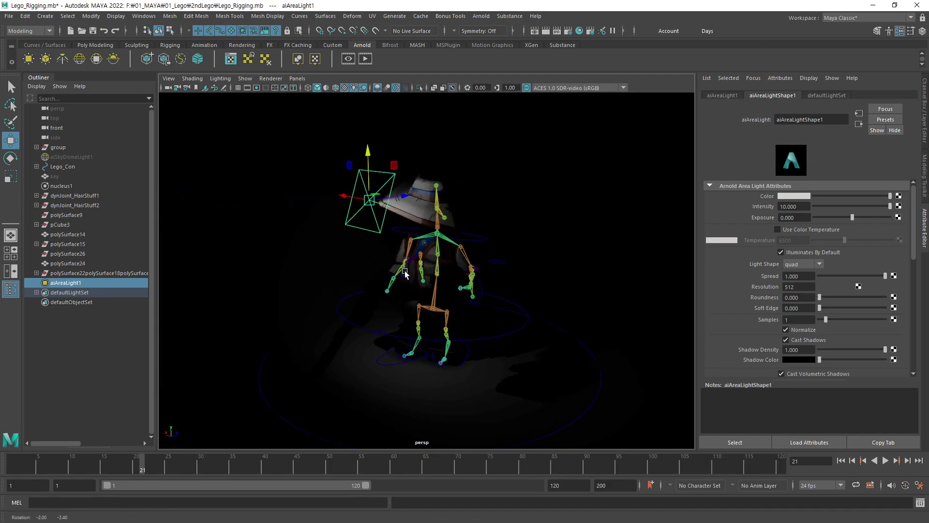
alt+right_drag(489, 257, 575, 250)
alt+drag(575, 251, 392, 307)
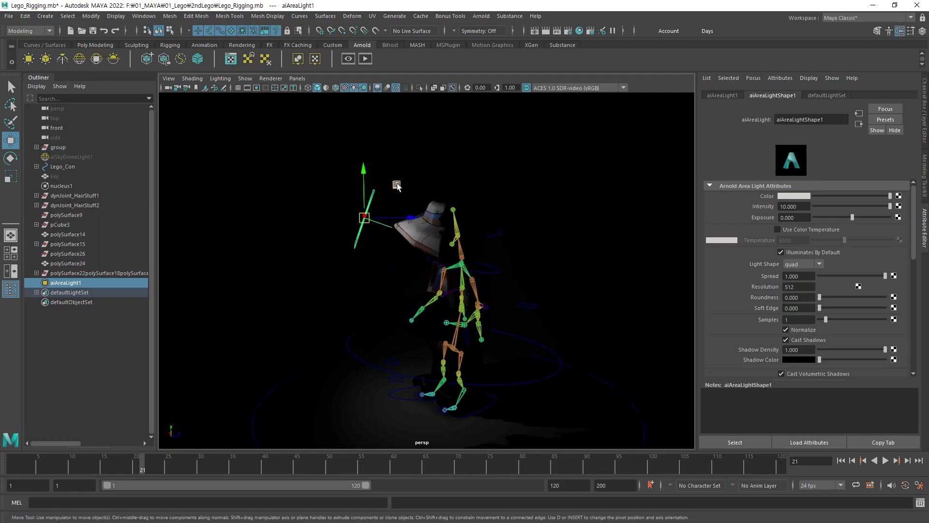
drag(394, 185, 224, 120)
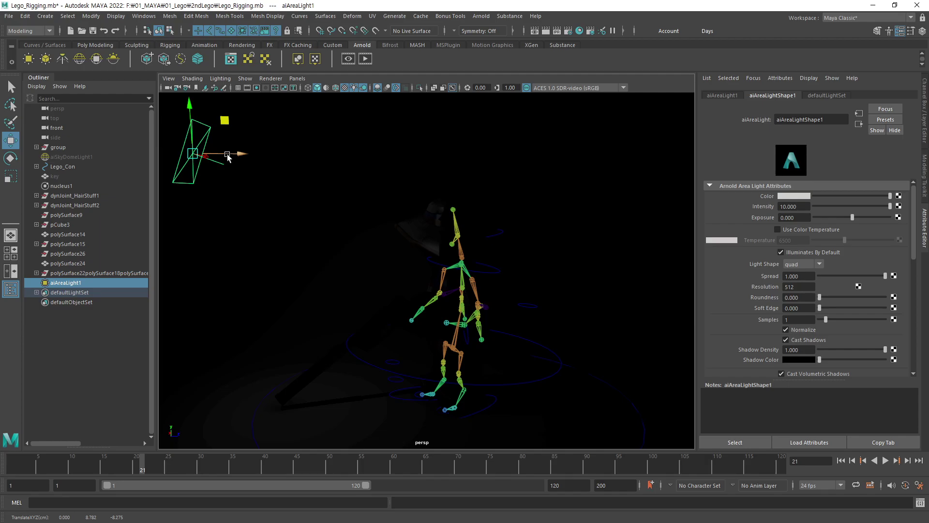
Circle the area in front of the light and the character's head in green, link them with a stroke, and clear the marks
alt+drag(407, 353, 446, 336)
mouse_move(299, 165)
mouse_down()
mouse_move(327, 148)
mouse_move(297, 165)
mouse_up()
mouse_move(505, 190)
mouse_down()
mouse_move(552, 208)
mouse_move(508, 198)
mouse_up()
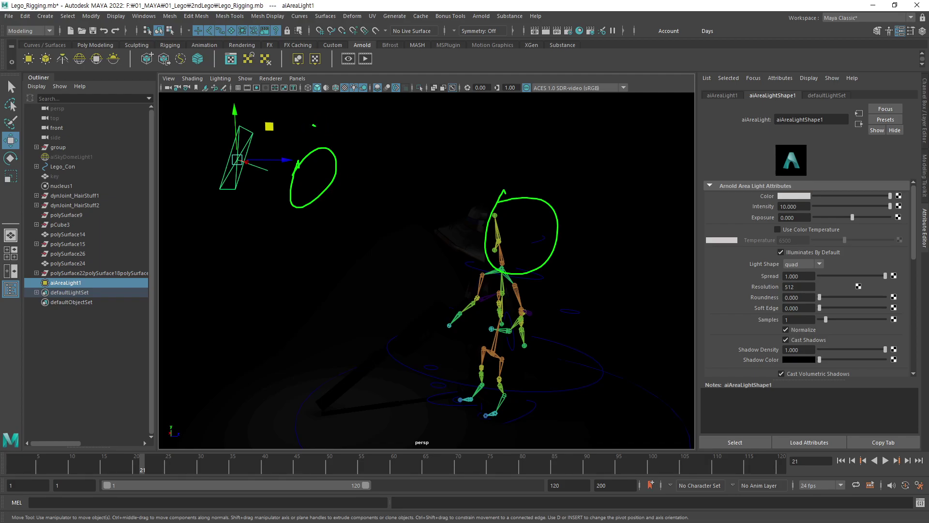
mouse_move(314, 125)
mouse_down()
mouse_move(488, 184)
mouse_move(472, 190)
mouse_up()
drag(328, 106, 317, 146)
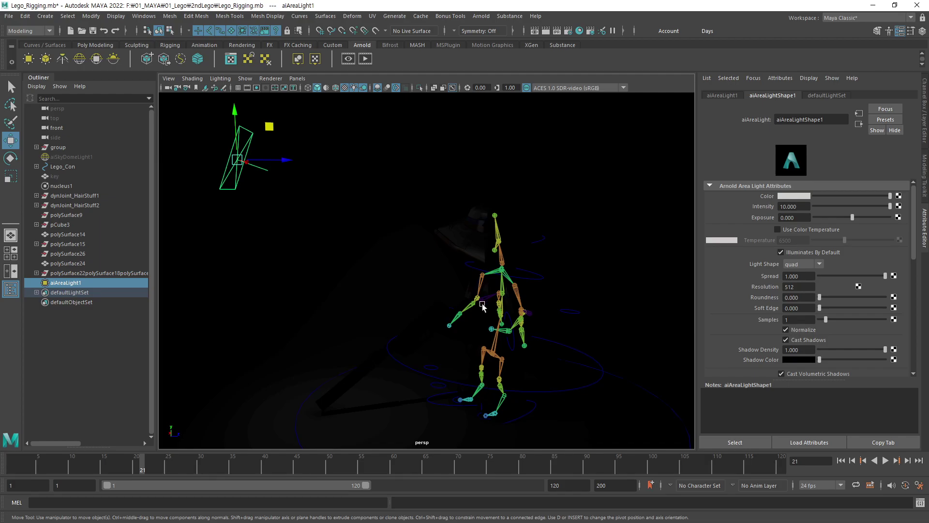
Try bright and negative exposure values on the area light and settle on an exposure of 4.079
mouse_move(484, 308)
alt+mouse_down()
mouse_move(513, 318)
mouse_move(550, 307)
alt+mouse_up()
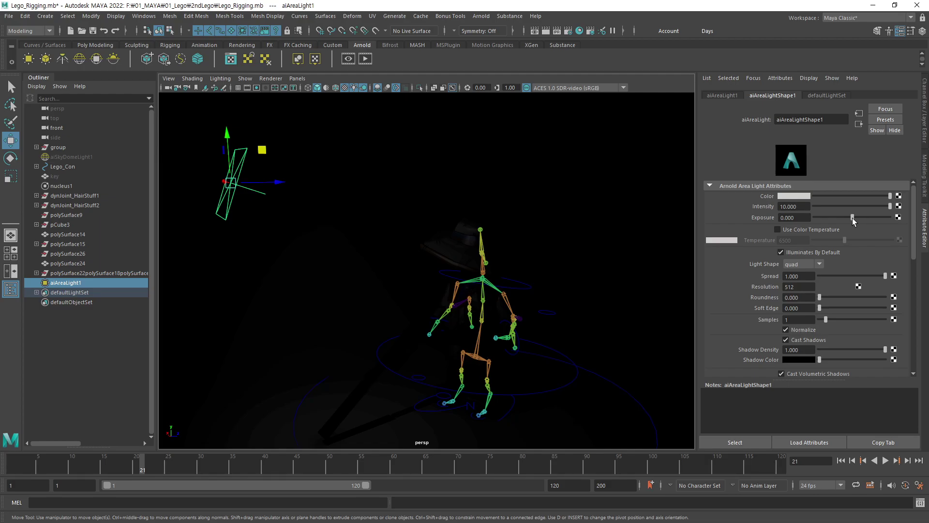
drag(853, 217, 884, 217)
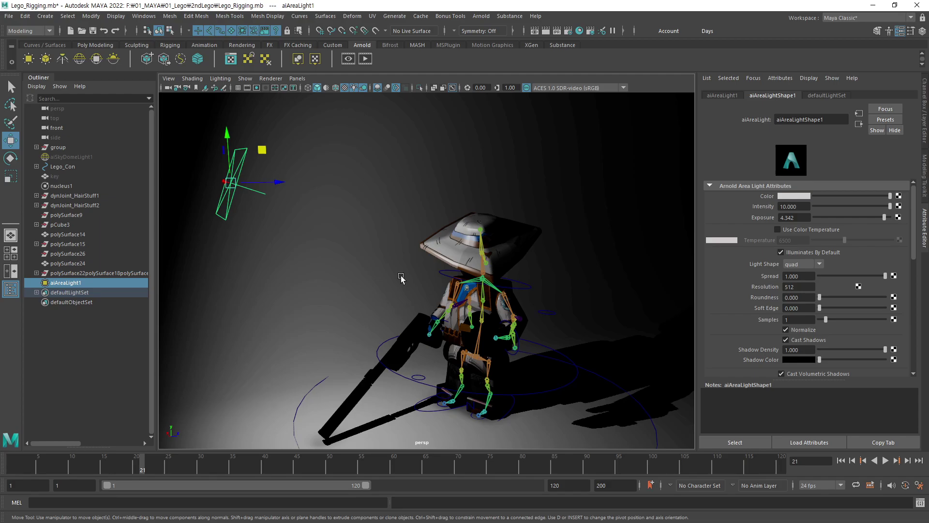
drag(883, 217, 839, 228)
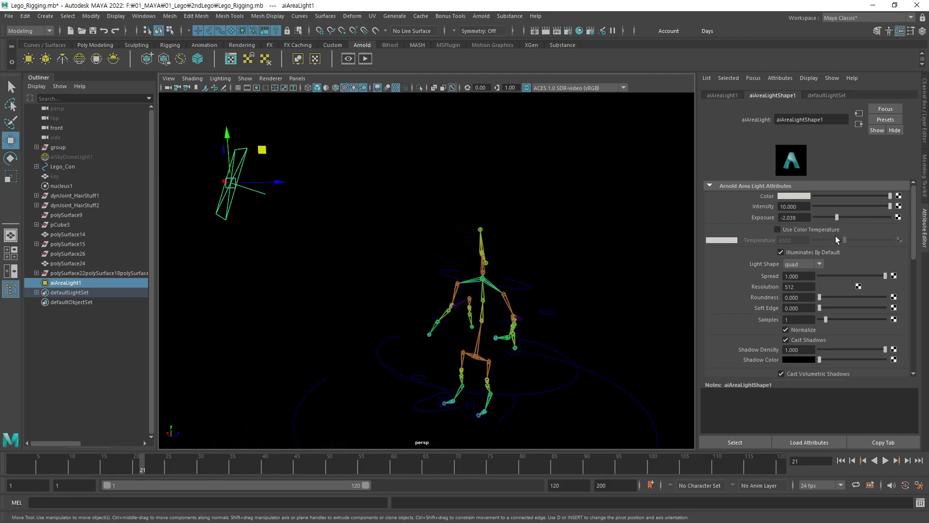
drag(837, 218, 879, 213)
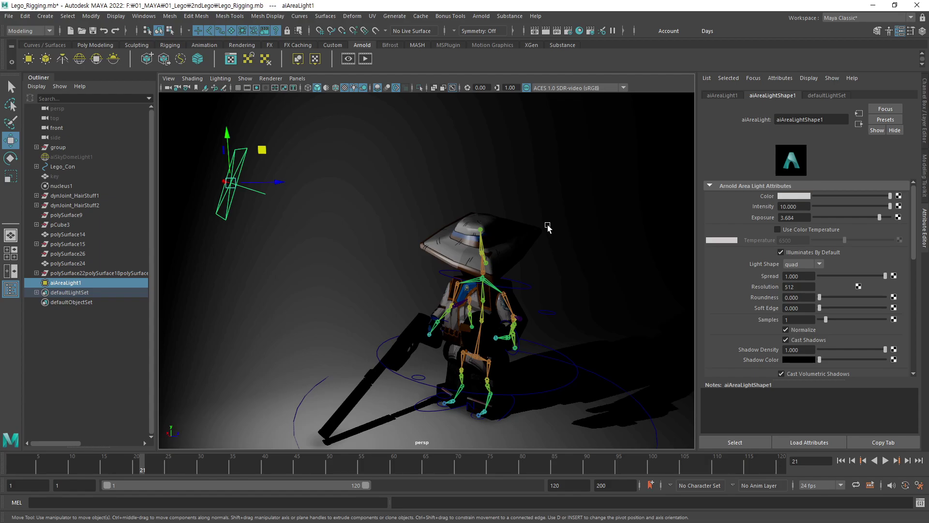
mouse_move(882, 216)
mouse_down()
mouse_move(867, 218)
mouse_move(882, 217)
mouse_move(880, 231)
mouse_up()
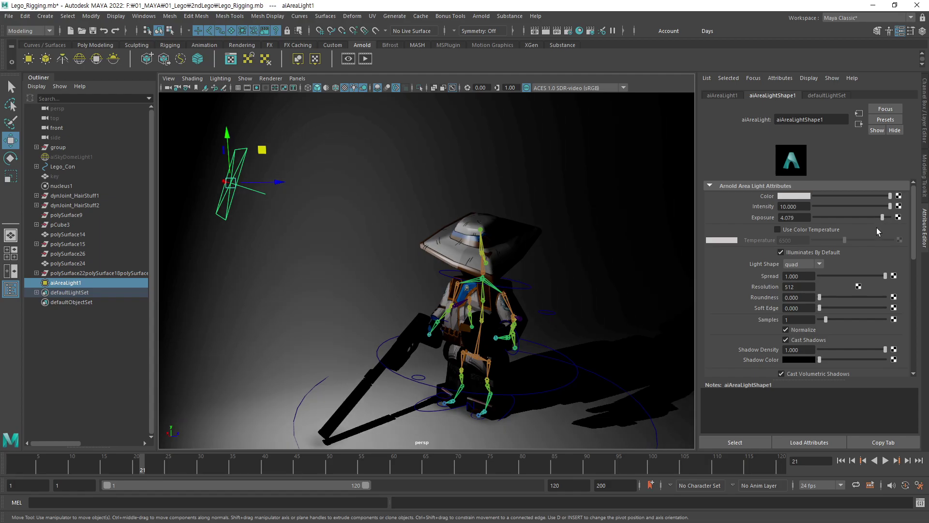
Give the area light's color a faint warm tint using an orange-red hue at low saturation
alt+drag(519, 330, 462, 298)
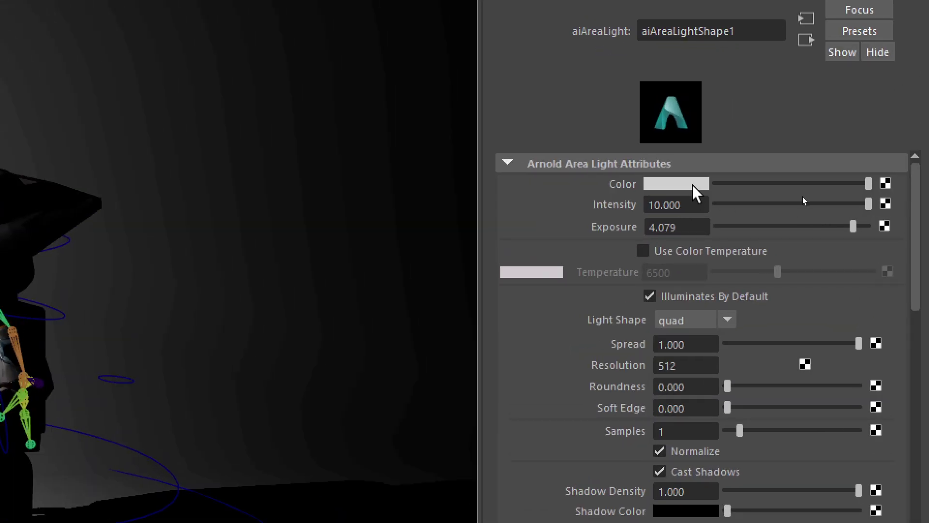
click(700, 191)
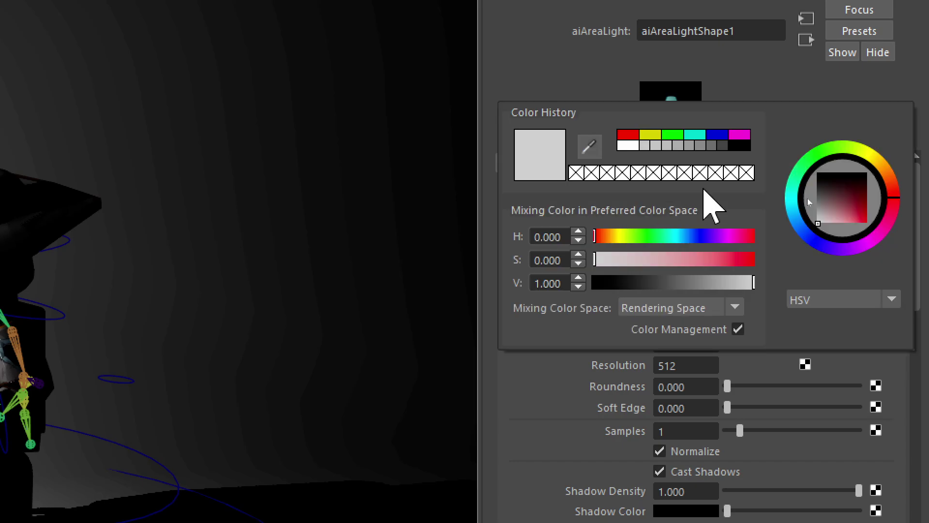
click(890, 185)
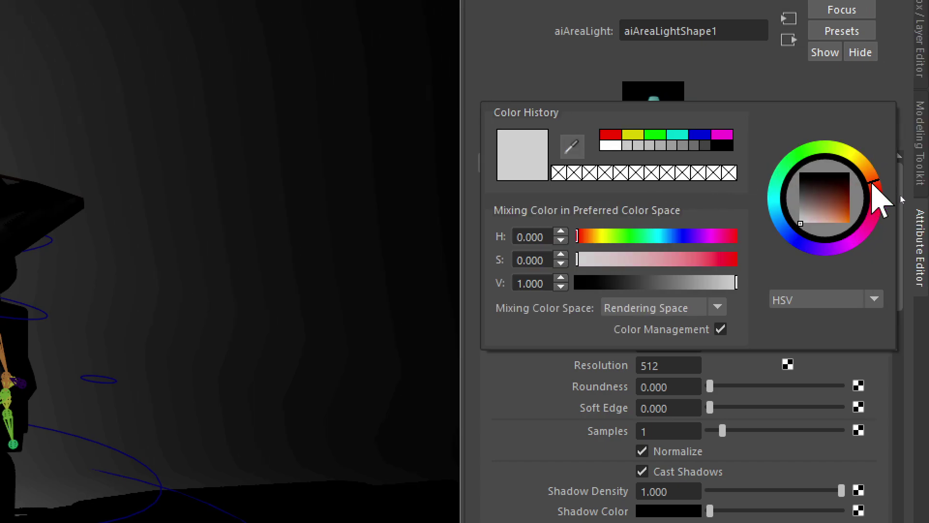
drag(806, 224, 814, 234)
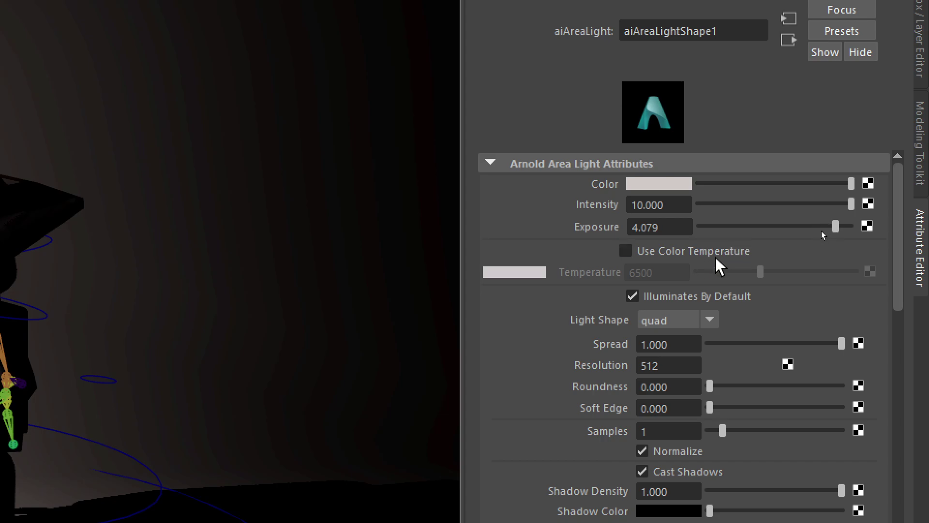
Enable Use Color Temperature on the area light, try a temperature of 4130, and lower it to 1087
click(626, 250)
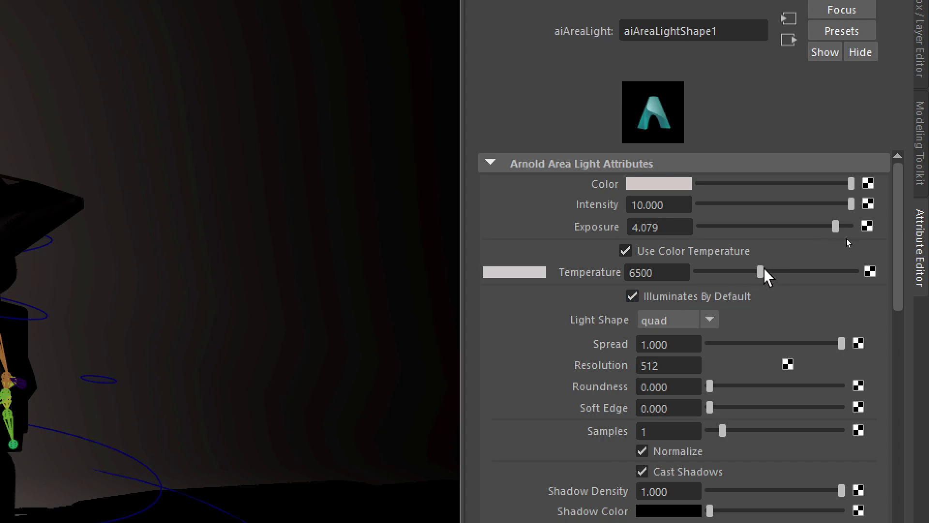
drag(760, 272, 734, 276)
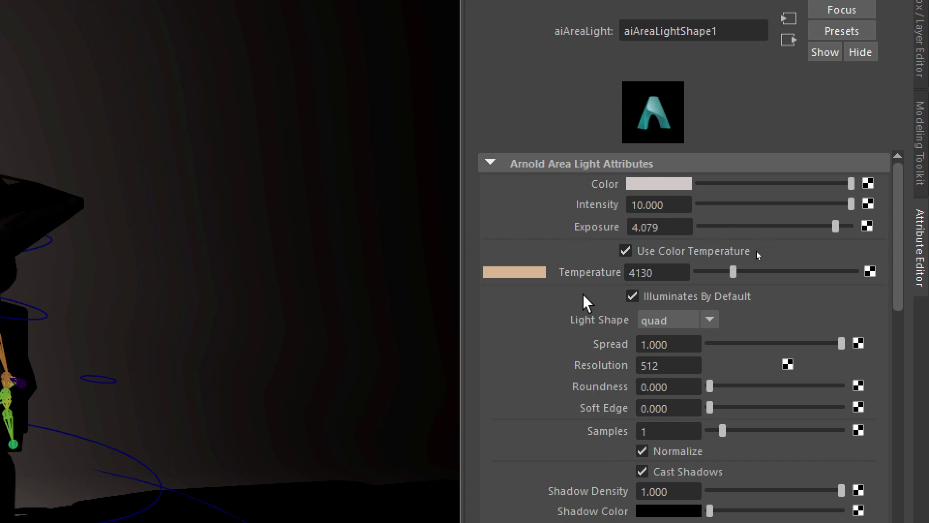
drag(733, 278, 699, 280)
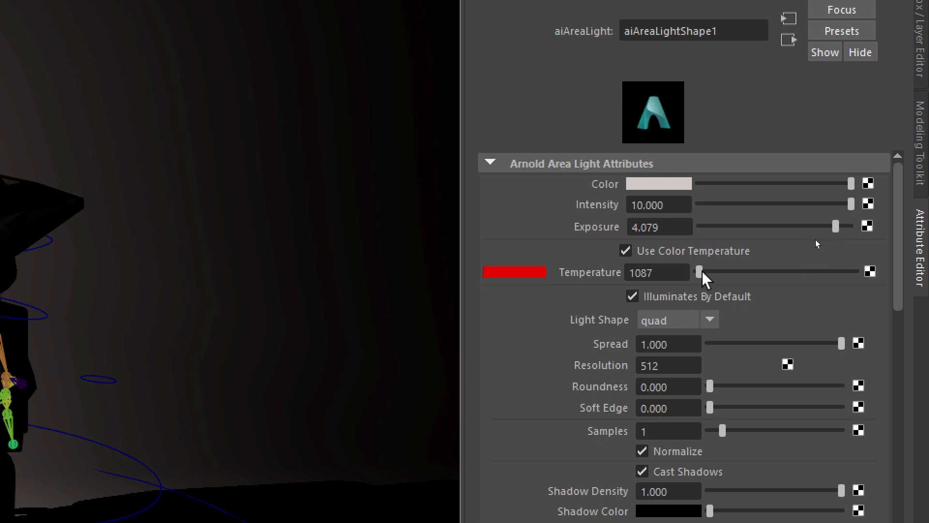
Raise the area light's color temperature to 15000 and check it in an Arnold render
drag(701, 276, 870, 274)
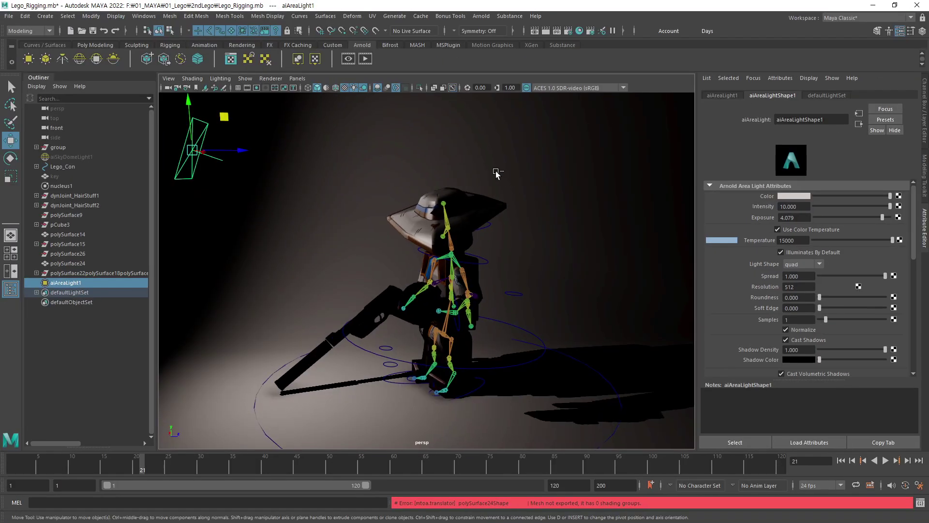
click(369, 59)
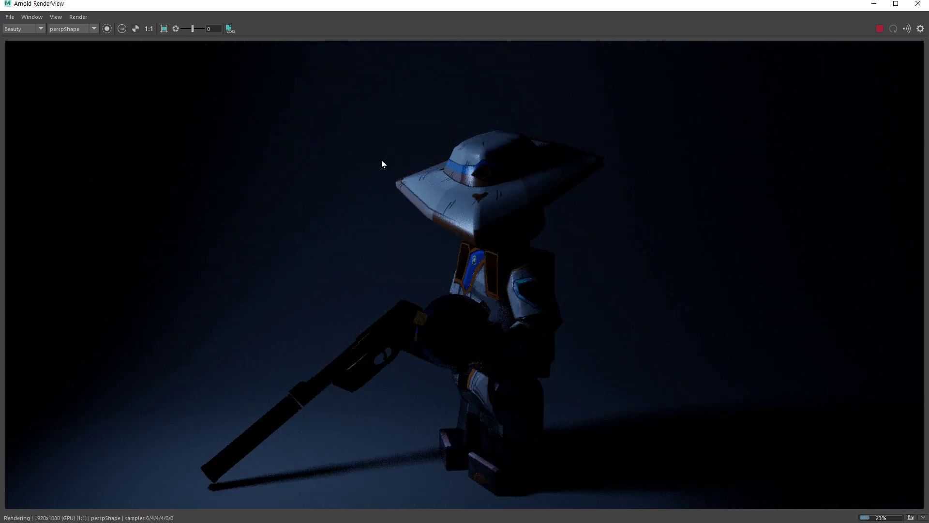
click(918, 4)
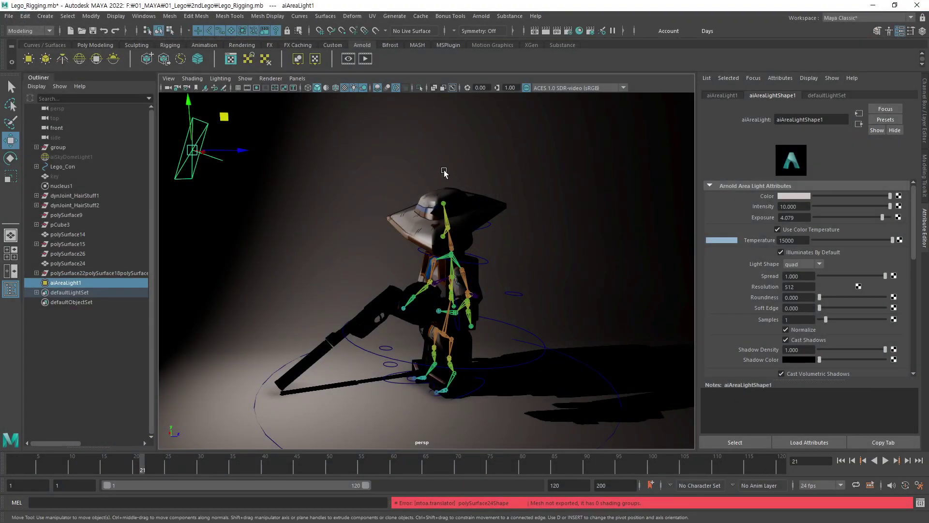
Turn off Use Color Temperature and give the area light's color a stronger, slightly darker warm pinkish tint
click(778, 230)
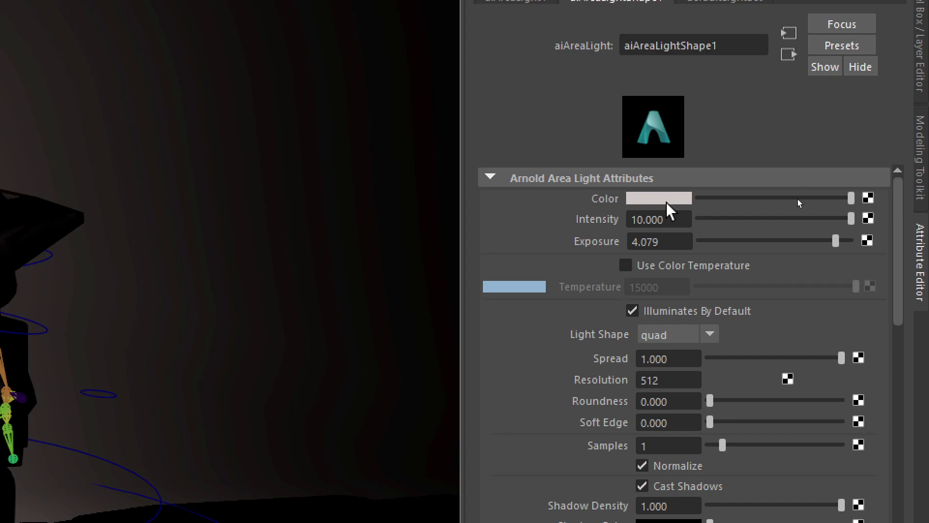
click(668, 200)
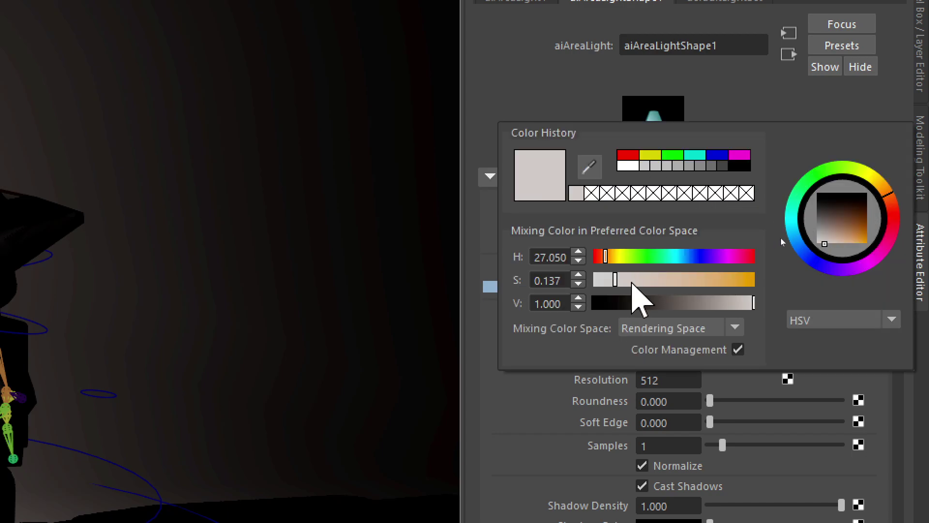
mouse_move(629, 280)
mouse_down()
mouse_move(655, 280)
mouse_move(642, 280)
mouse_up()
drag(890, 210, 891, 204)
click(837, 238)
drag(837, 239, 839, 243)
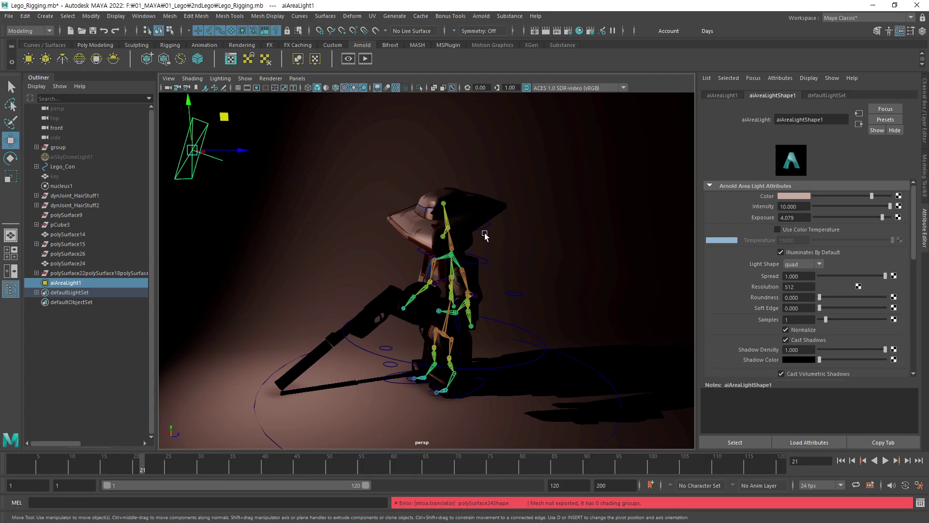
Render the warm light, circle its position and trace the character's light-shadow boundary in green, and clear the marks
click(366, 60)
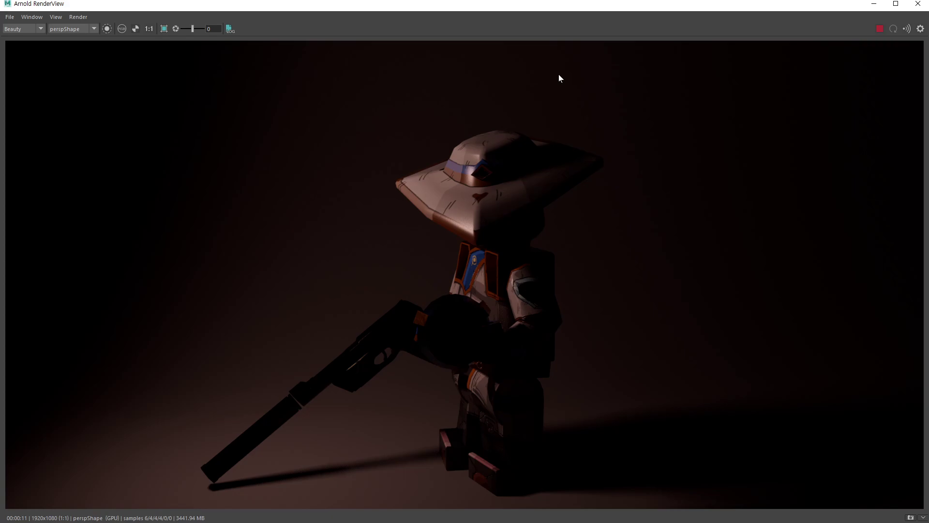
click(918, 3)
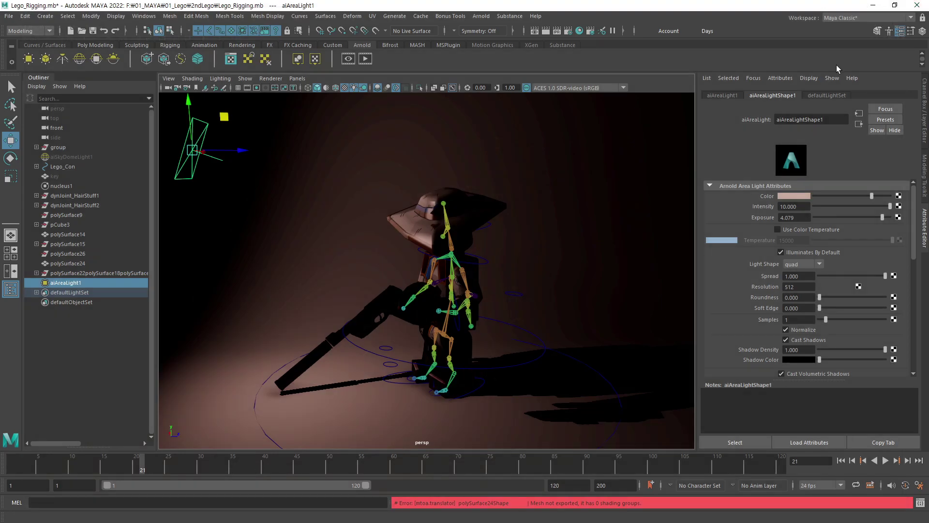
click(349, 60)
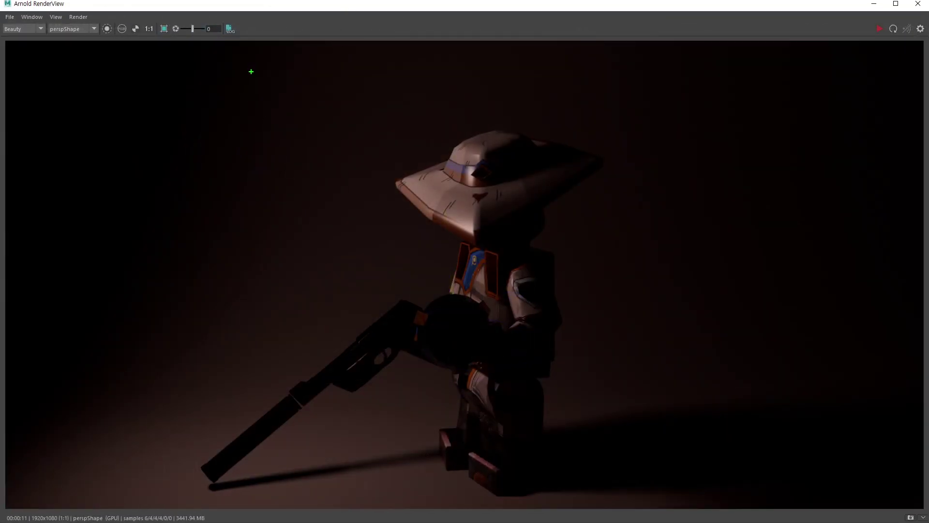
mouse_move(249, 62)
mouse_down()
mouse_move(199, 132)
mouse_move(233, 76)
mouse_up()
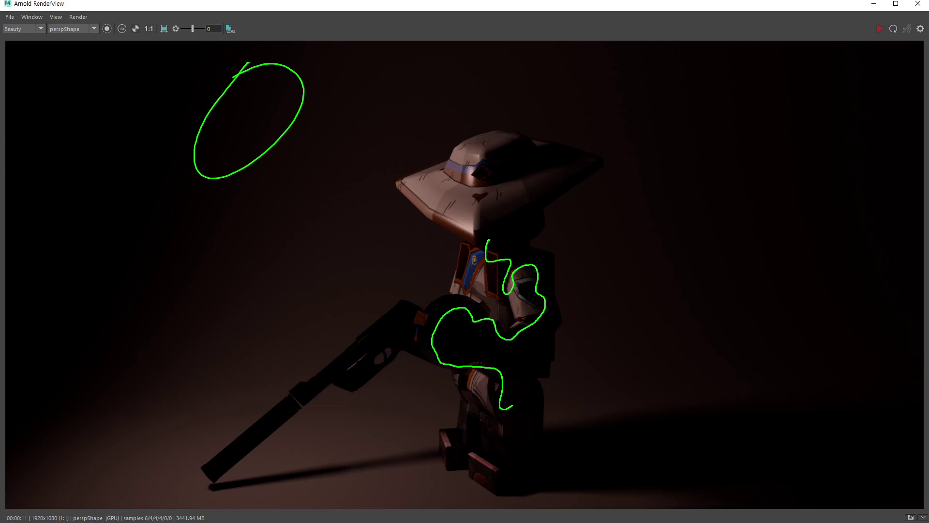
drag(513, 407, 536, 457)
drag(503, 490, 798, 474)
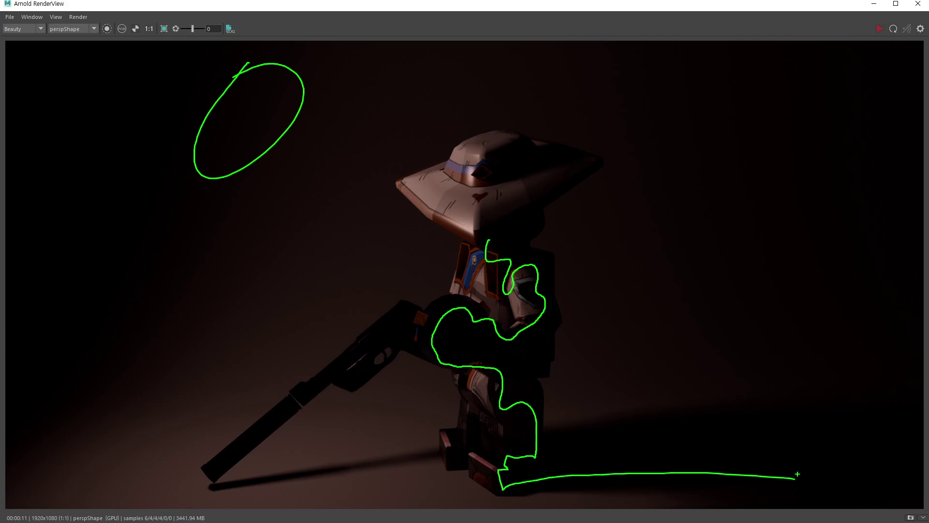
mouse_move(487, 238)
mouse_down()
mouse_move(602, 158)
mouse_move(501, 145)
mouse_move(592, 116)
mouse_up()
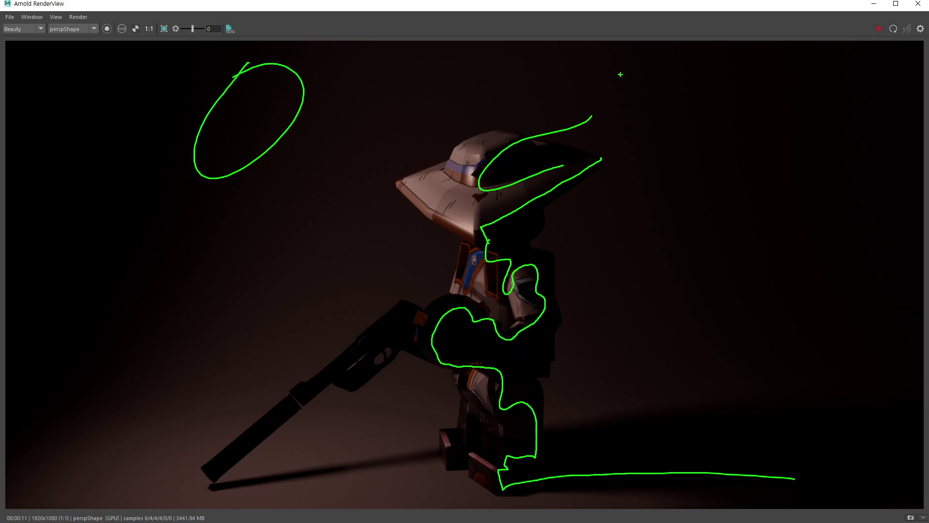
key(Escape)
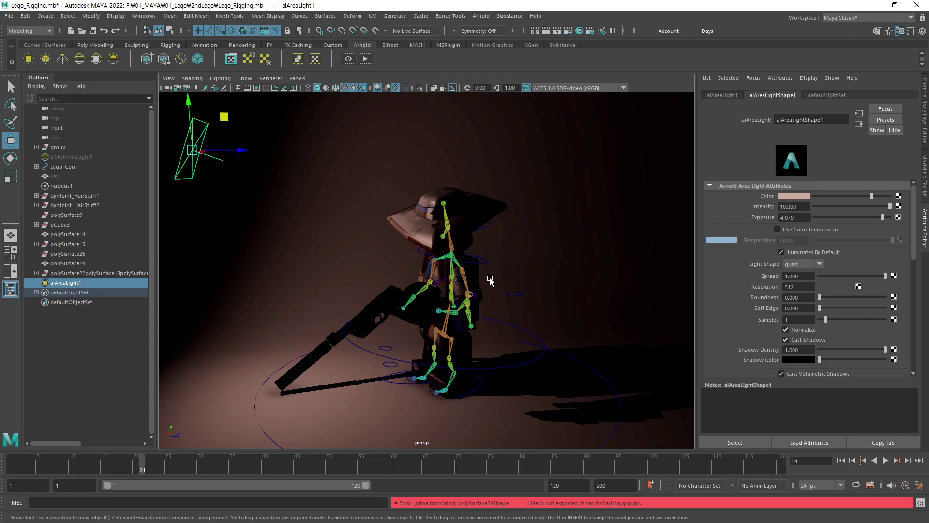
Rotate the area light about its vertical axis and check the new direction from a closer side view in an Arnold render
alt+drag(412, 277, 551, 272)
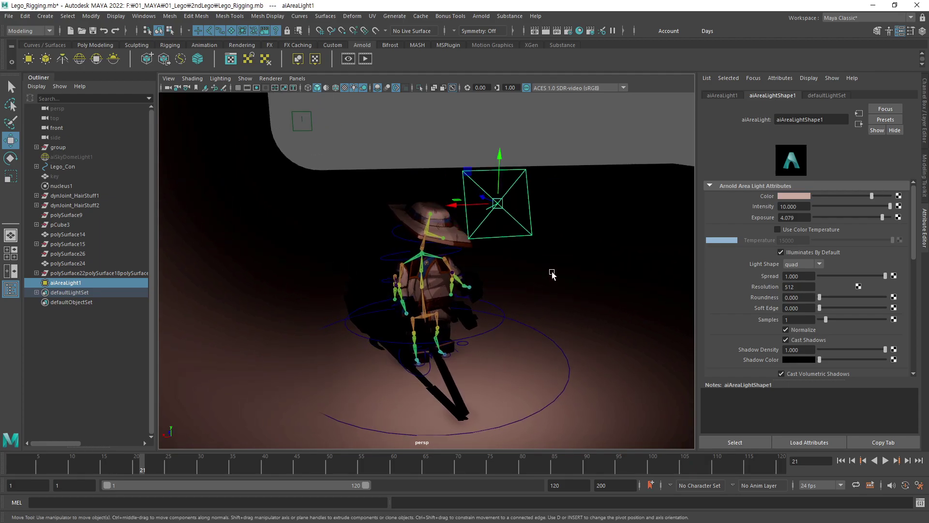
key(e)
drag(533, 201, 507, 202)
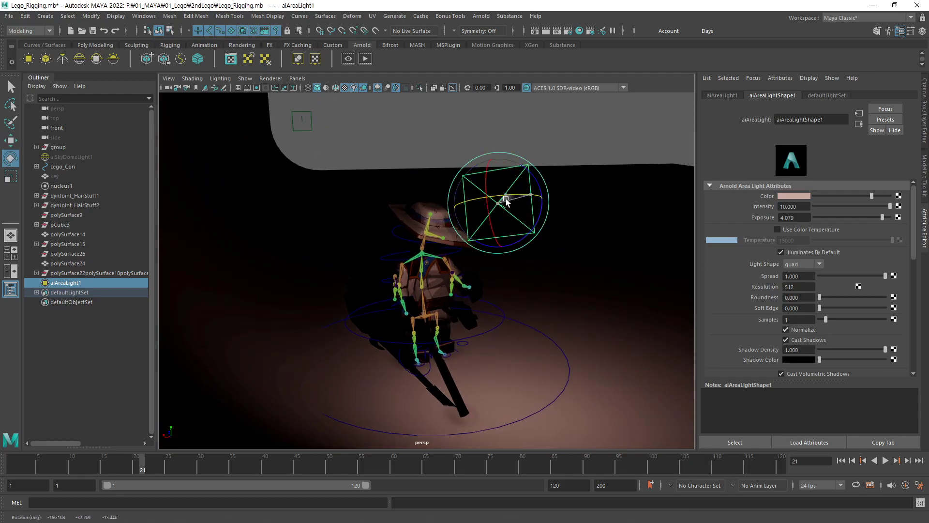
key(w)
alt+drag(564, 261, 389, 272)
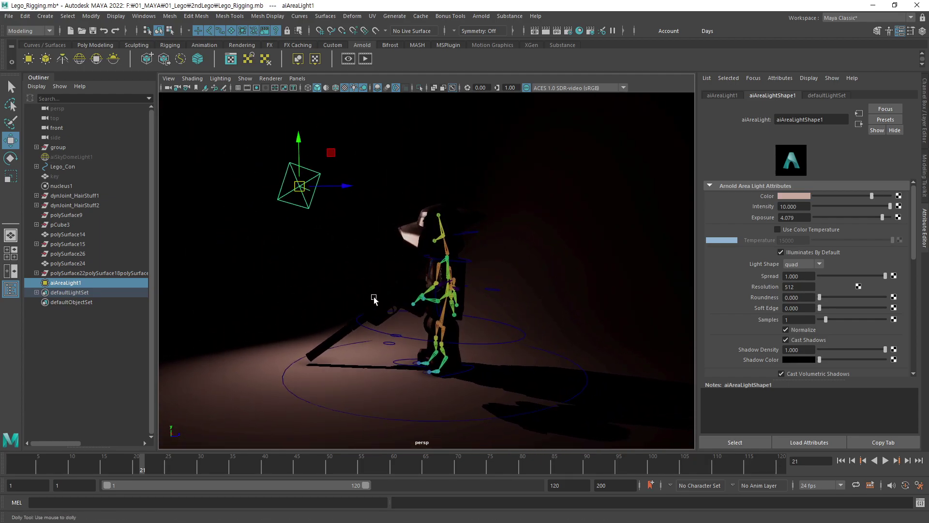
alt+right_drag(389, 272, 483, 289)
alt+drag(484, 289, 501, 274)
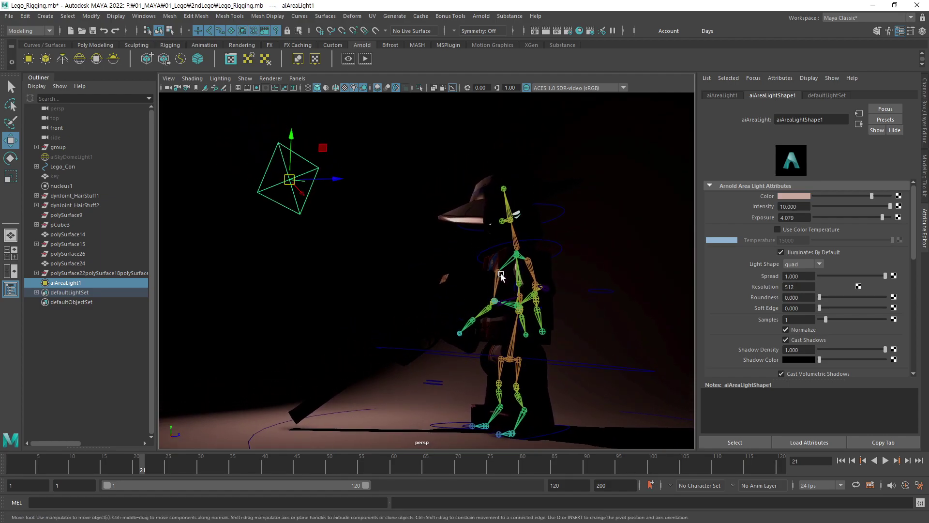
click(364, 58)
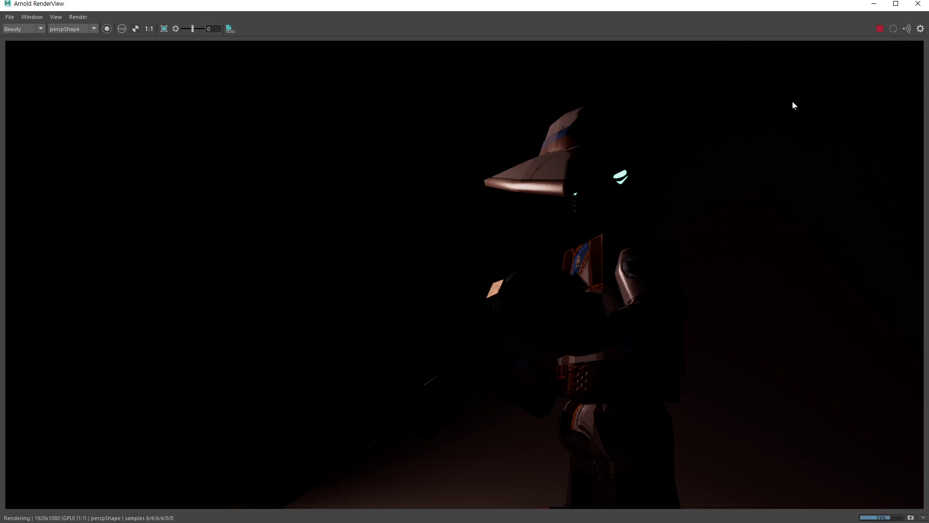
click(918, 4)
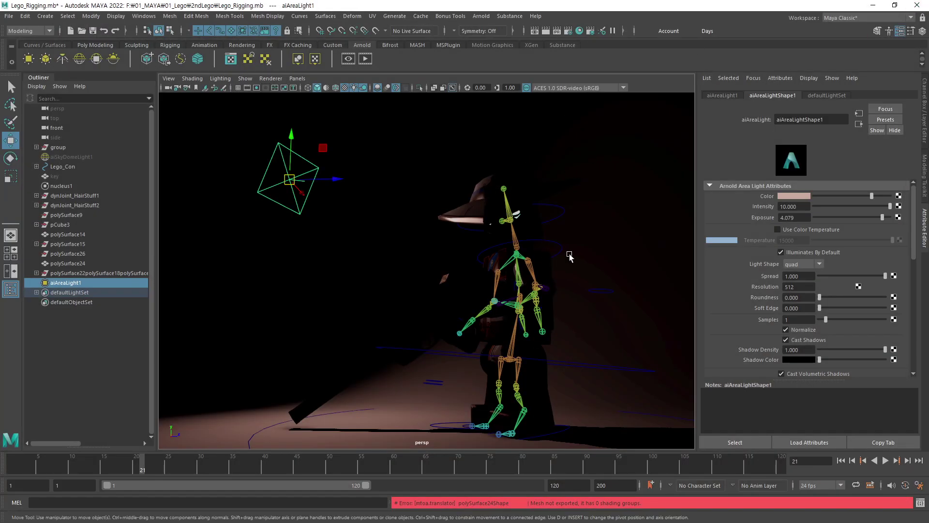
Duplicate the area light and move the copy across to the other side of the character
alt+drag(570, 256, 454, 309)
alt+middle_drag(454, 258, 448, 271)
alt+drag(453, 287, 467, 282)
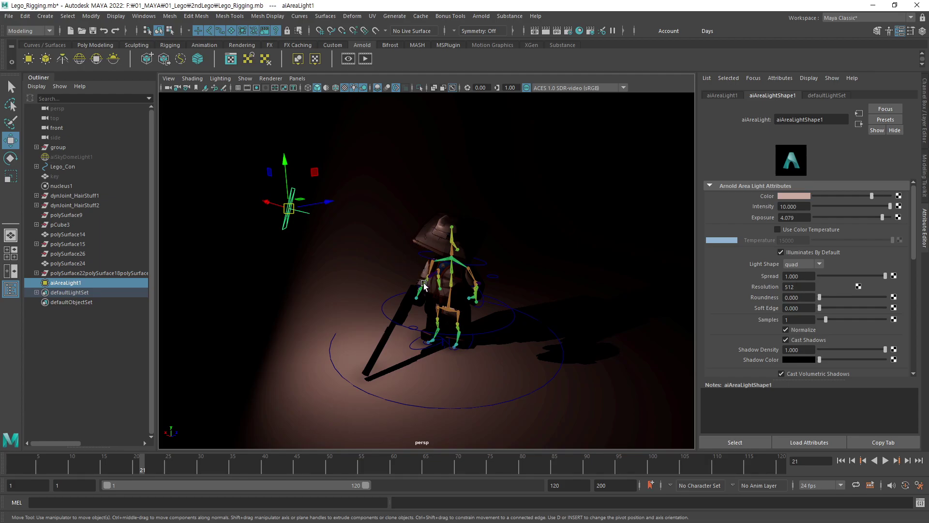
key(ctrl+d)
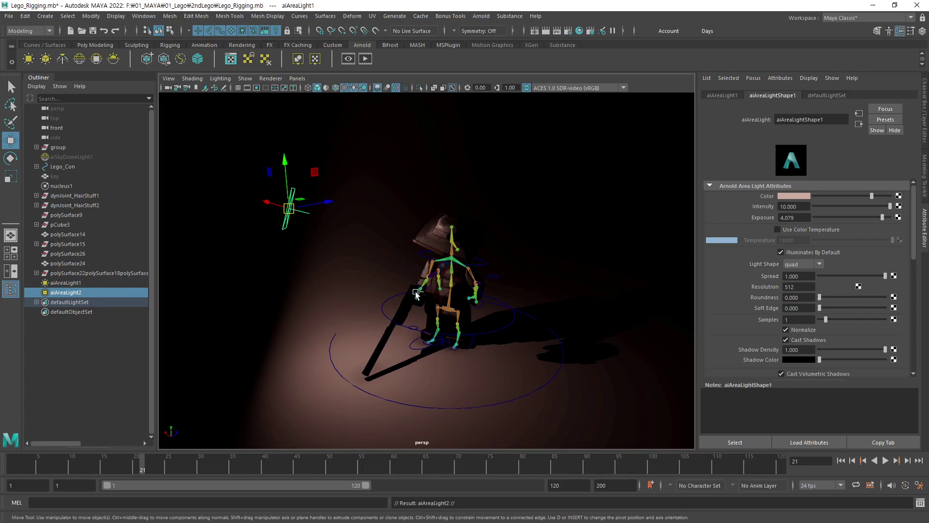
alt+drag(429, 290, 454, 291)
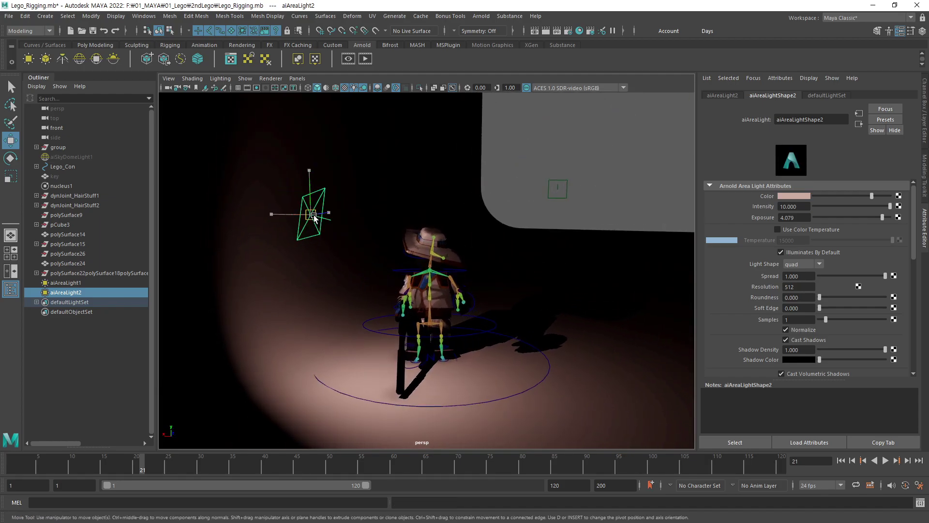
drag(311, 214, 595, 228)
alt+drag(507, 272, 412, 321)
key(e)
key(w)
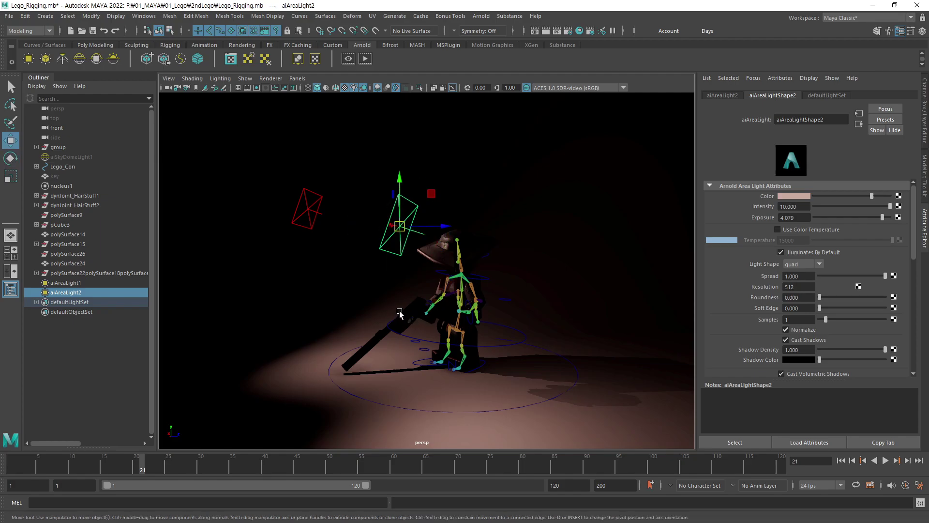
middle_drag(400, 310, 483, 332)
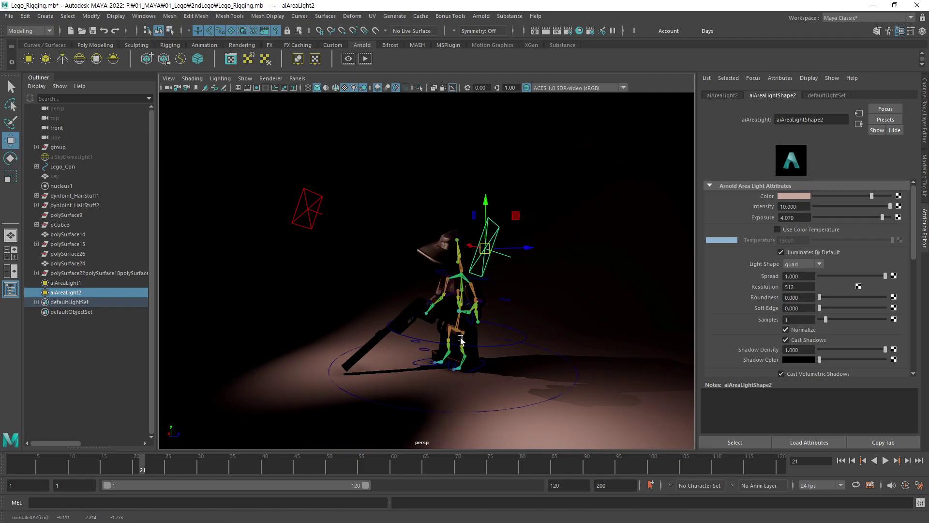
middle_drag(516, 297, 524, 308)
Rotate the duplicated area light so that it shines back onto the character from its new side
key(e)
drag(495, 243, 513, 230)
drag(513, 243, 521, 271)
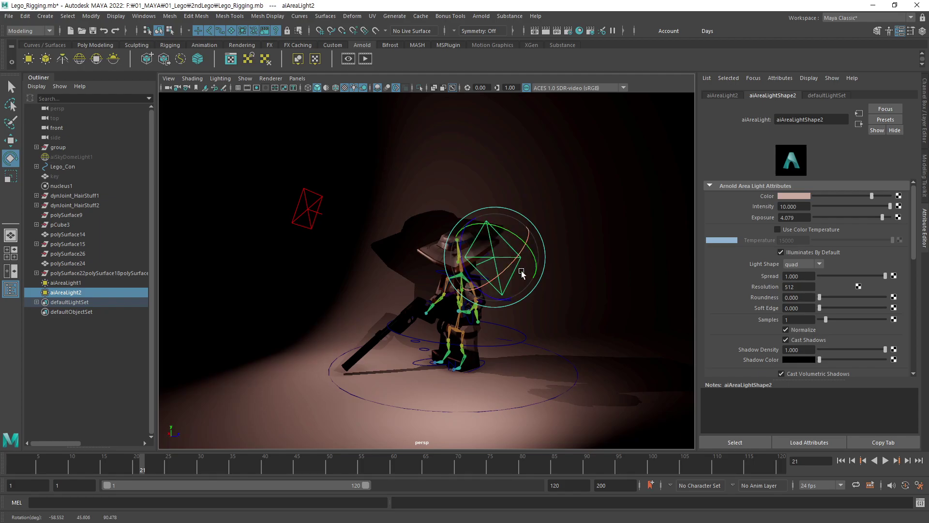
alt+right_drag(521, 271, 547, 237)
Render with both lights, lower the duplicated light's exposure to 1.711, and render again to compare
click(368, 60)
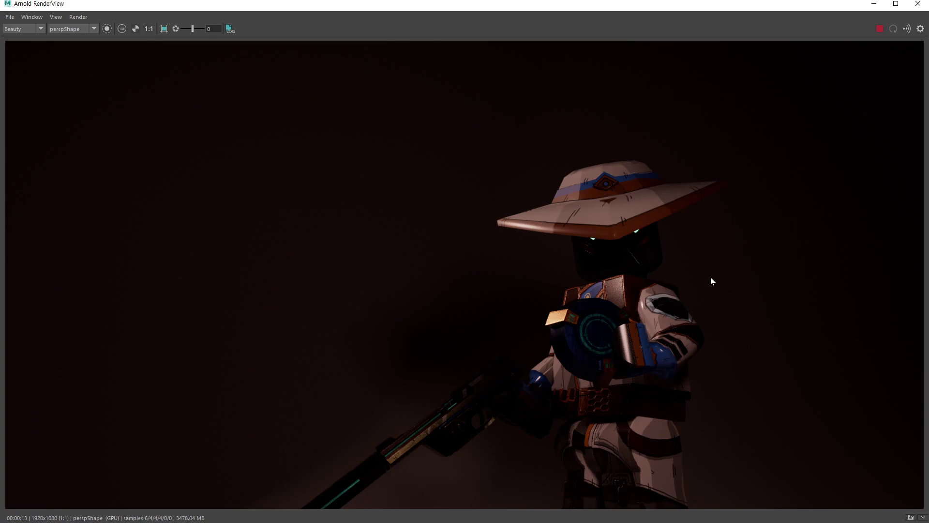
click(915, 5)
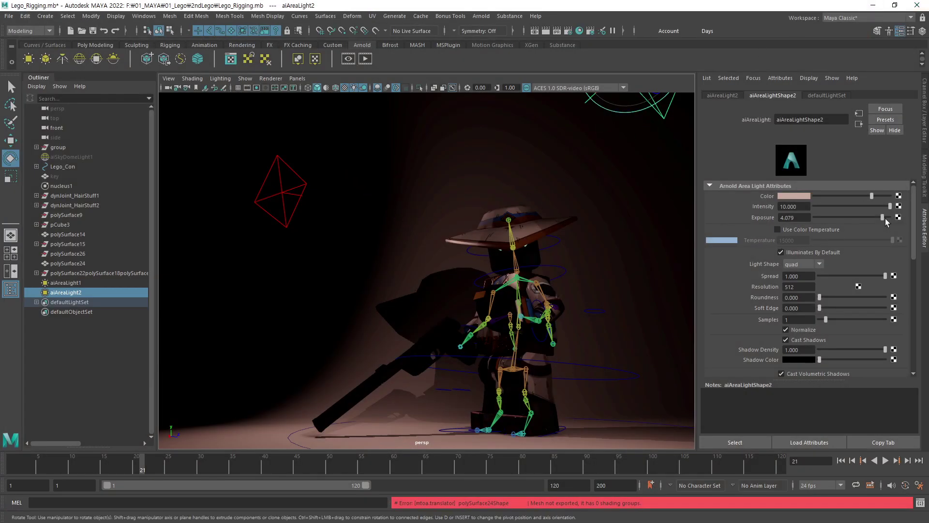
drag(884, 216, 864, 222)
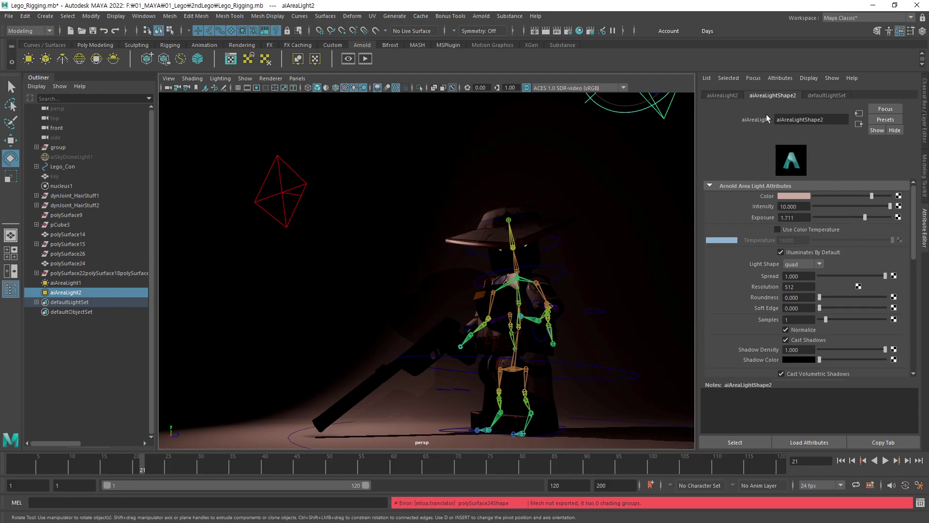
click(366, 60)
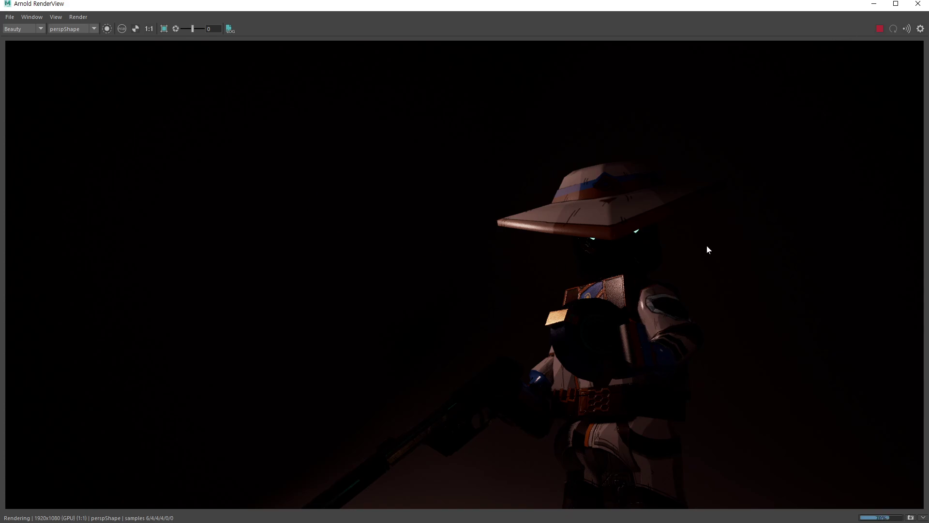
Mark both light positions with green circles and arrows, trace the dividing line down the rendered character, and clear the marks
mouse_move(411, 224)
mouse_down()
mouse_move(445, 237)
mouse_move(410, 226)
mouse_up()
mouse_move(431, 247)
mouse_down()
mouse_move(500, 282)
mouse_move(480, 294)
mouse_up()
drag(809, 186, 745, 248)
mouse_move(753, 223)
mouse_down()
mouse_move(744, 249)
mouse_move(773, 245)
mouse_up()
mouse_move(642, 153)
mouse_down()
mouse_move(659, 150)
mouse_move(628, 179)
mouse_move(654, 205)
mouse_move(637, 247)
mouse_move(666, 321)
mouse_move(659, 349)
mouse_move(631, 324)
mouse_move(586, 308)
mouse_move(562, 346)
mouse_move(577, 364)
mouse_move(624, 380)
mouse_move(641, 426)
mouse_move(641, 494)
mouse_up()
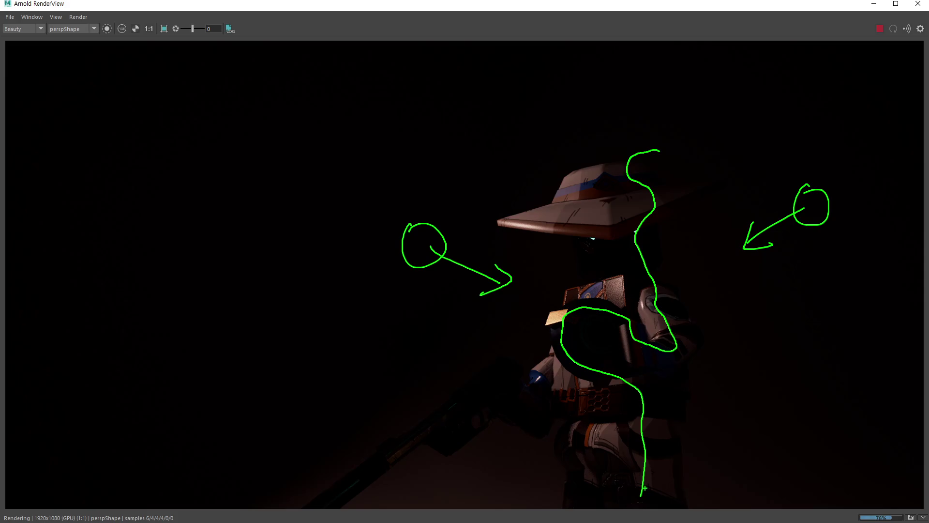
key(Escape)
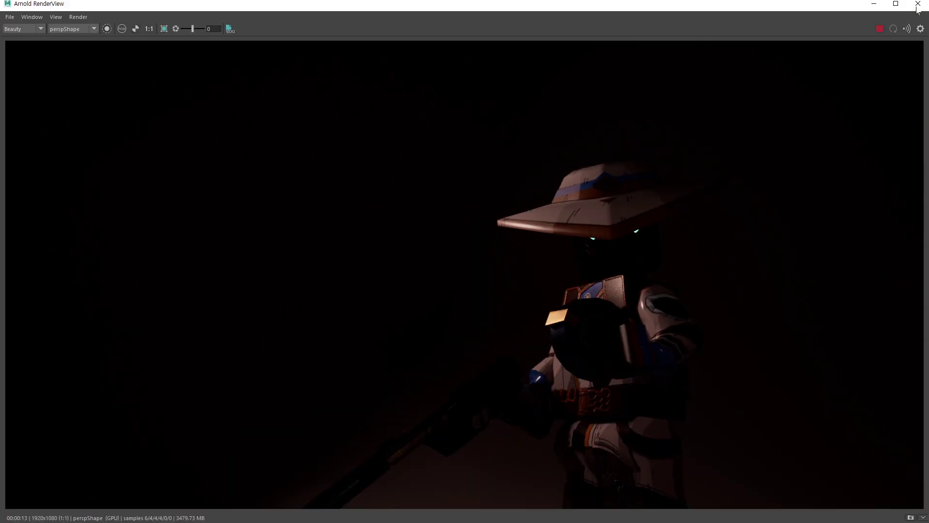
click(918, 3)
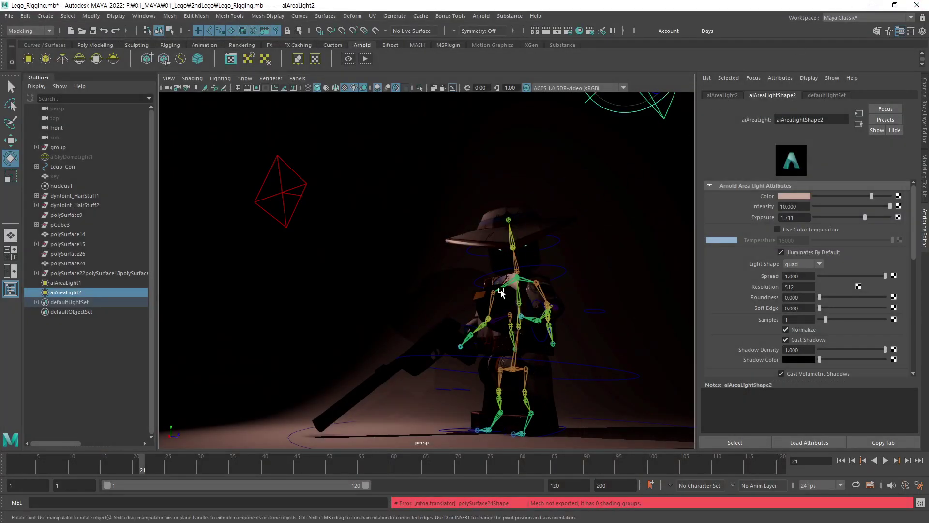
Circle both area lights, draw their direction and the light-shadow boundary over the viewport character, and clear the marks
mouse_move(455, 300)
mouse_down()
mouse_move(442, 310)
mouse_move(462, 266)
mouse_move(456, 291)
mouse_up()
mouse_move(310, 210)
mouse_down()
mouse_move(327, 127)
mouse_move(356, 193)
mouse_move(499, 240)
mouse_move(463, 256)
mouse_up()
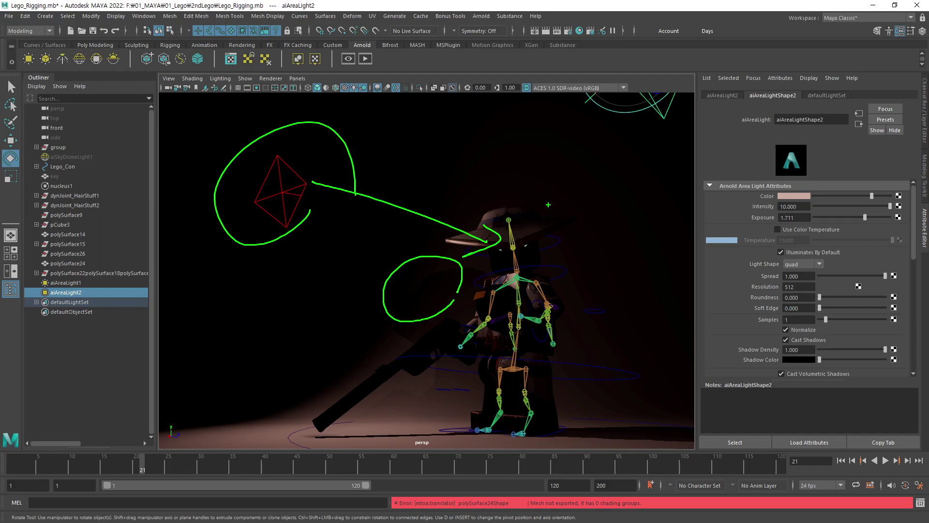
mouse_move(525, 203)
mouse_down()
mouse_move(516, 218)
mouse_move(528, 239)
mouse_move(513, 404)
mouse_move(610, 450)
mouse_move(728, 456)
mouse_up()
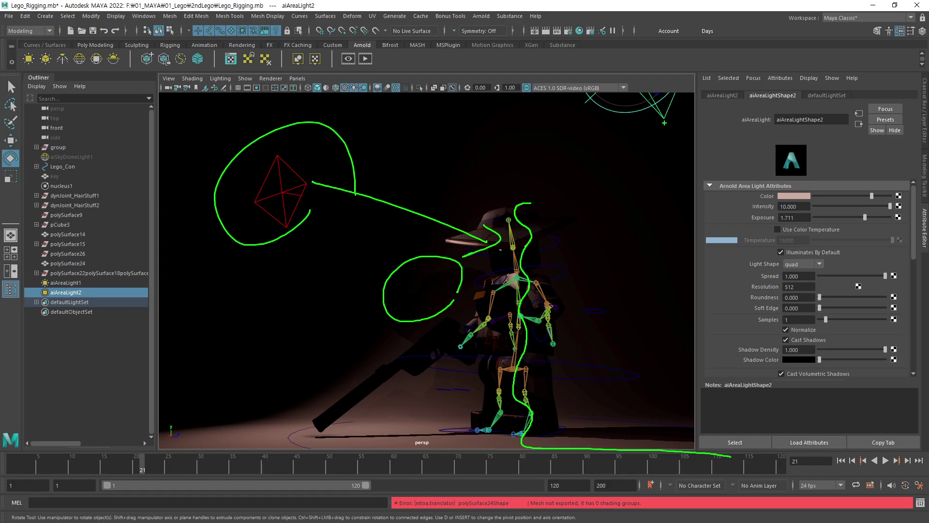
mouse_move(665, 128)
mouse_down()
mouse_move(668, 43)
mouse_move(693, 99)
mouse_up()
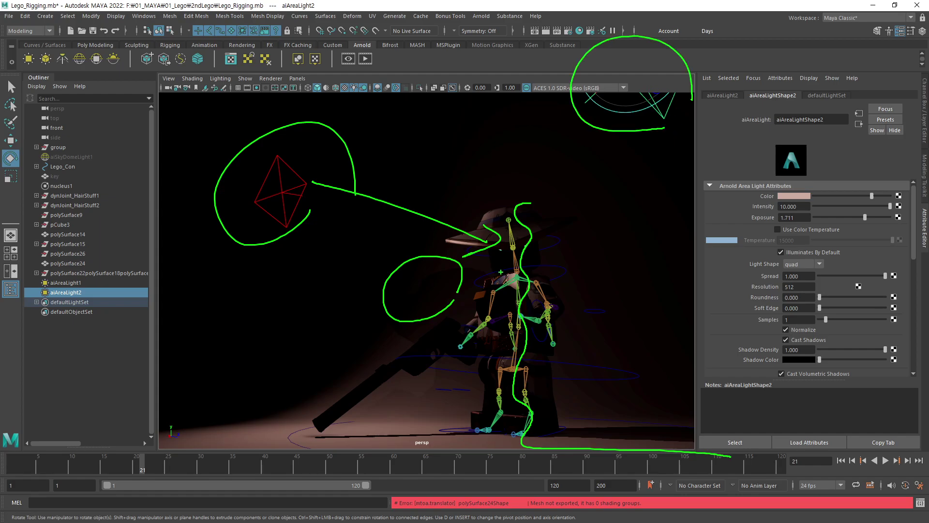
mouse_move(501, 272)
mouse_down()
mouse_move(467, 264)
mouse_move(412, 277)
mouse_move(407, 292)
mouse_up()
key(Escape)
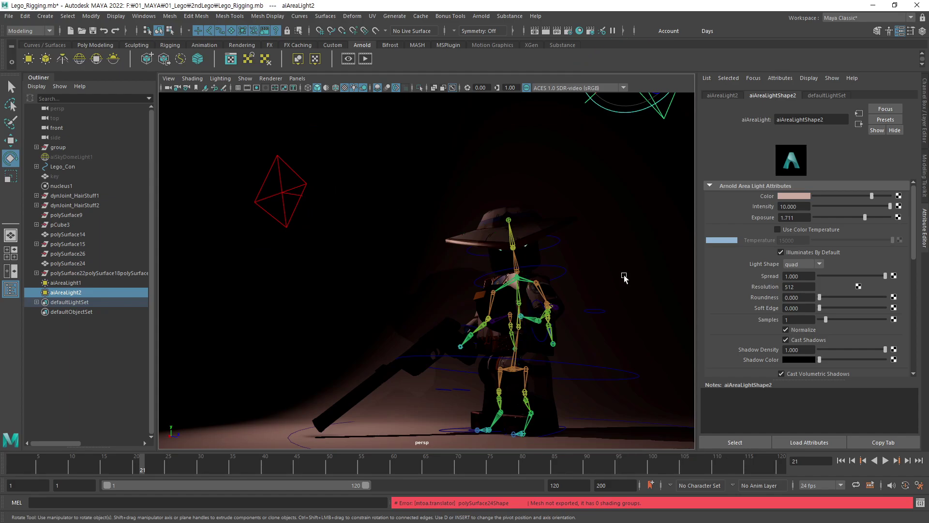
Turn off Cast Shadows on the fill light, render, sketch the key light's direction and dividing line, clear them, and close the render
drag(661, 113, 659, 102)
click(365, 58)
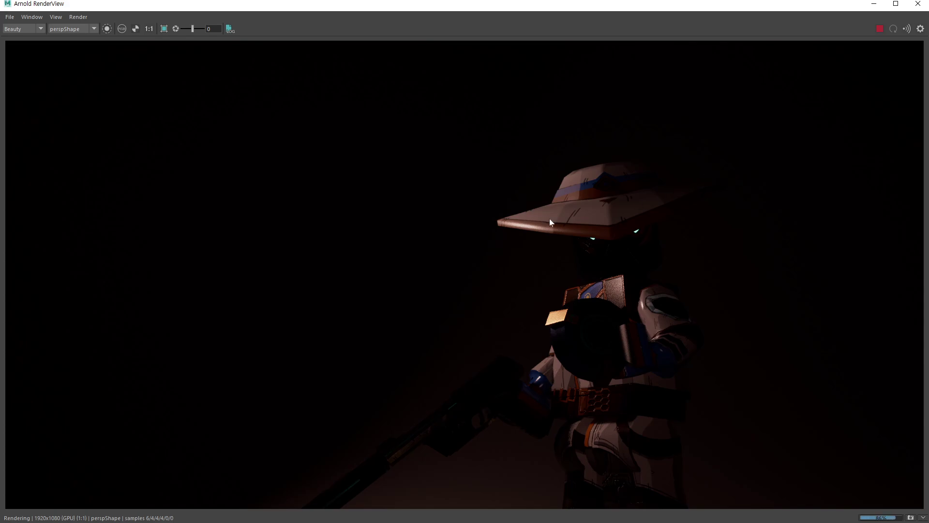
drag(265, 107, 453, 220)
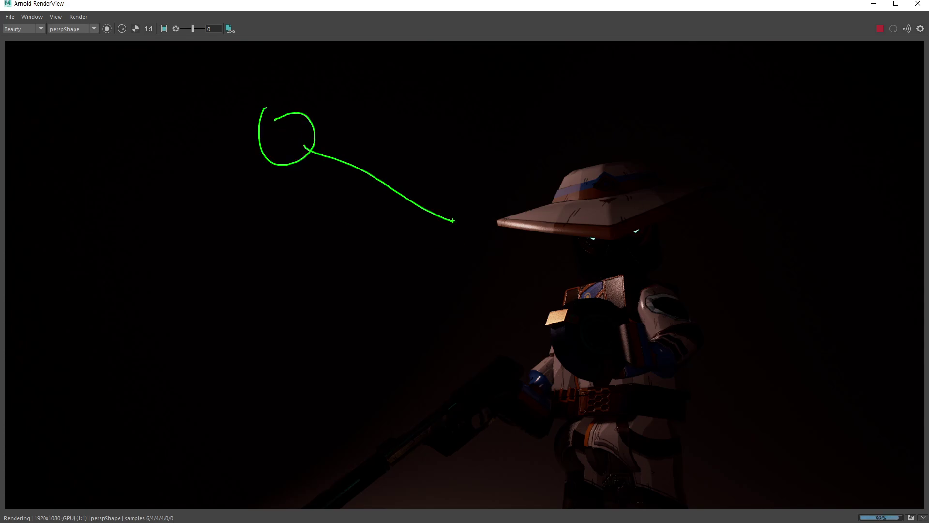
drag(442, 189, 433, 236)
mouse_move(639, 156)
mouse_down()
mouse_move(628, 191)
mouse_move(635, 304)
mouse_move(611, 346)
mouse_up()
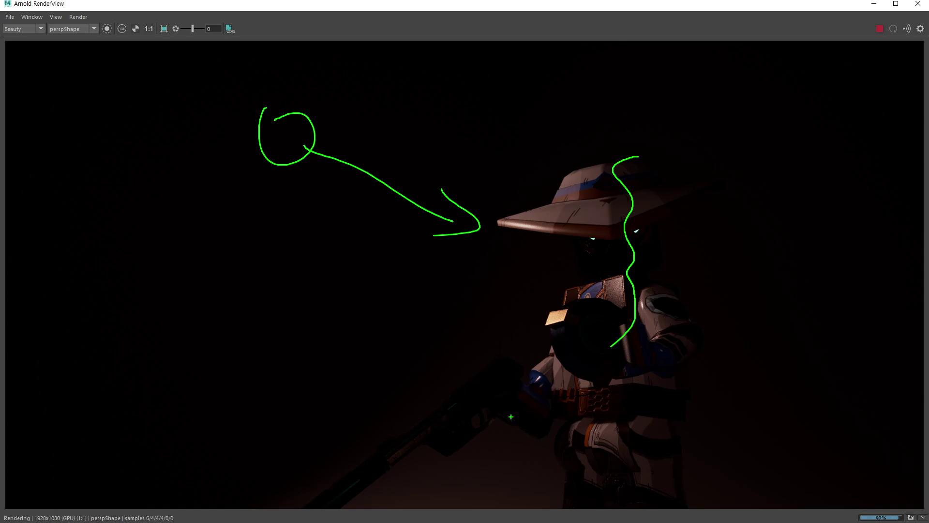
key(Escape)
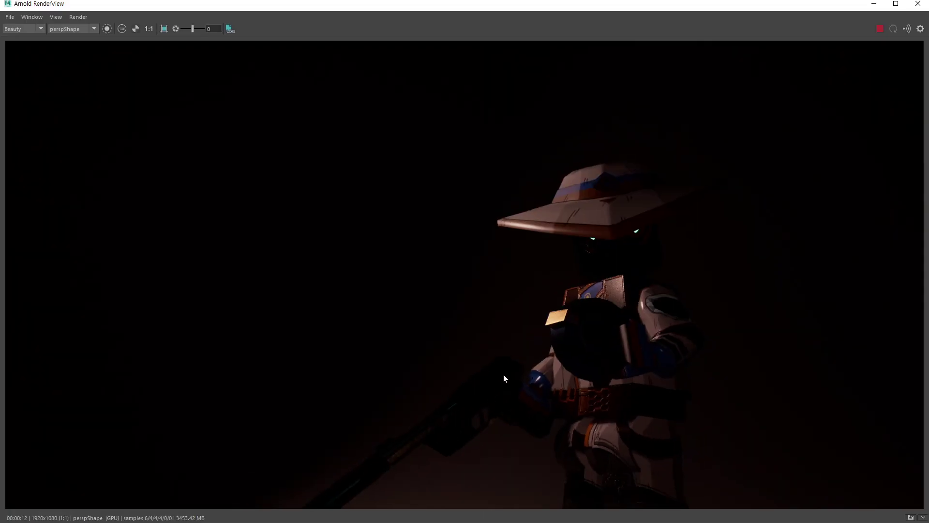
click(918, 3)
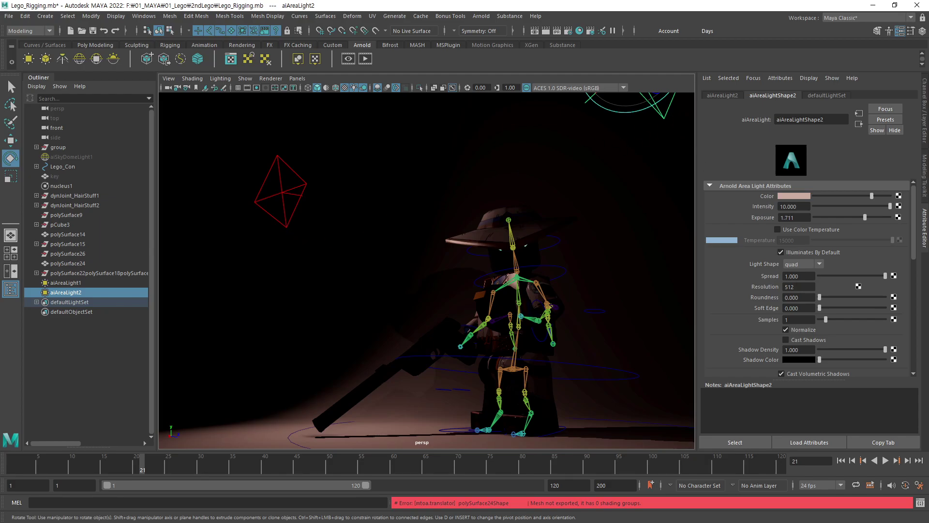
Set the fill light's color to blue, render, outline the warm and blue halves of the hat, and close the render
click(802, 196)
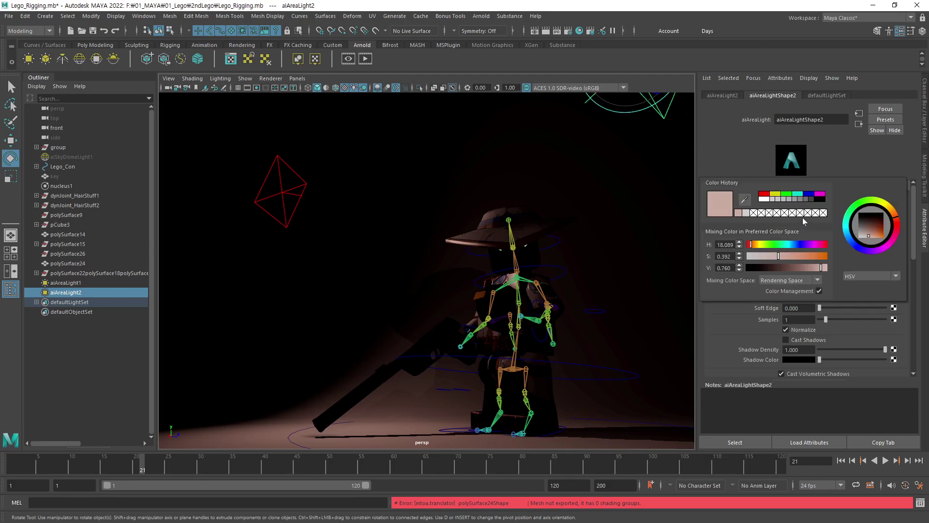
click(809, 193)
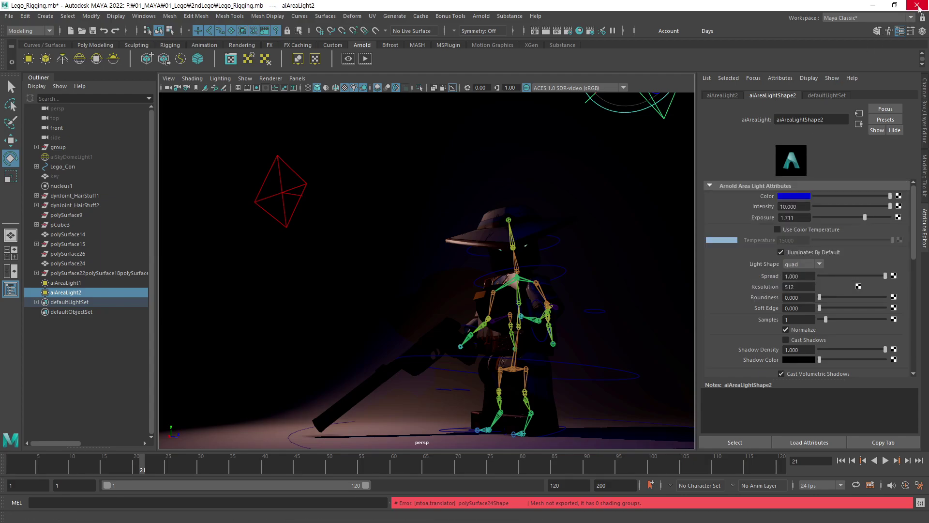
click(364, 62)
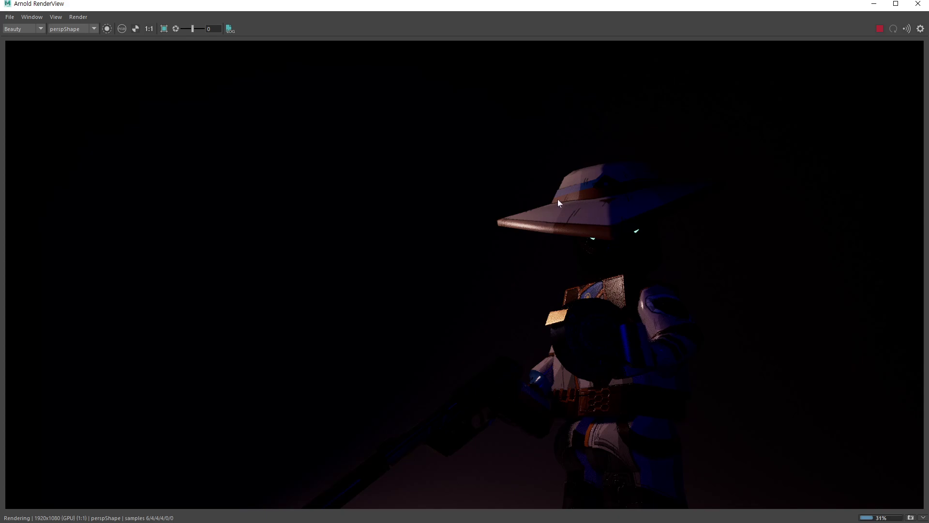
mouse_move(606, 153)
mouse_down()
mouse_move(606, 195)
mouse_move(491, 244)
mouse_move(593, 102)
mouse_up()
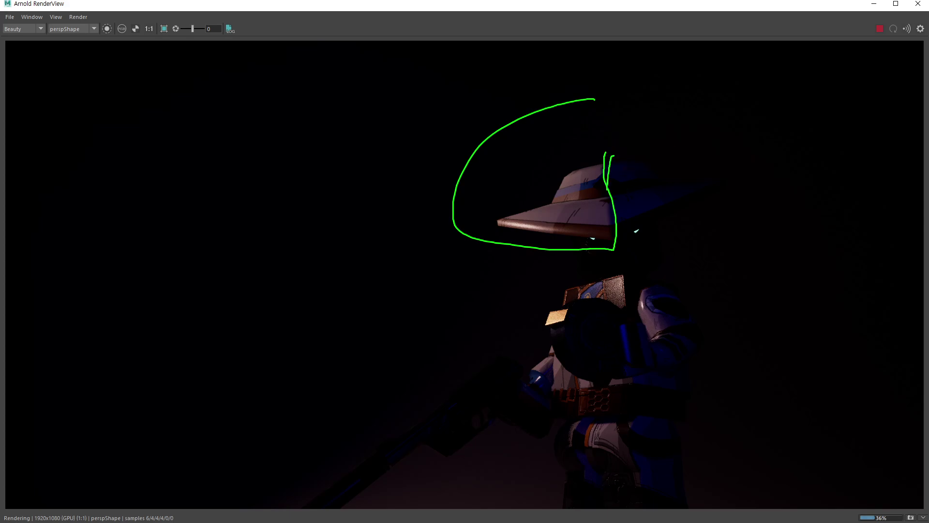
mouse_move(606, 189)
mouse_down()
mouse_move(767, 162)
mouse_move(631, 137)
mouse_up()
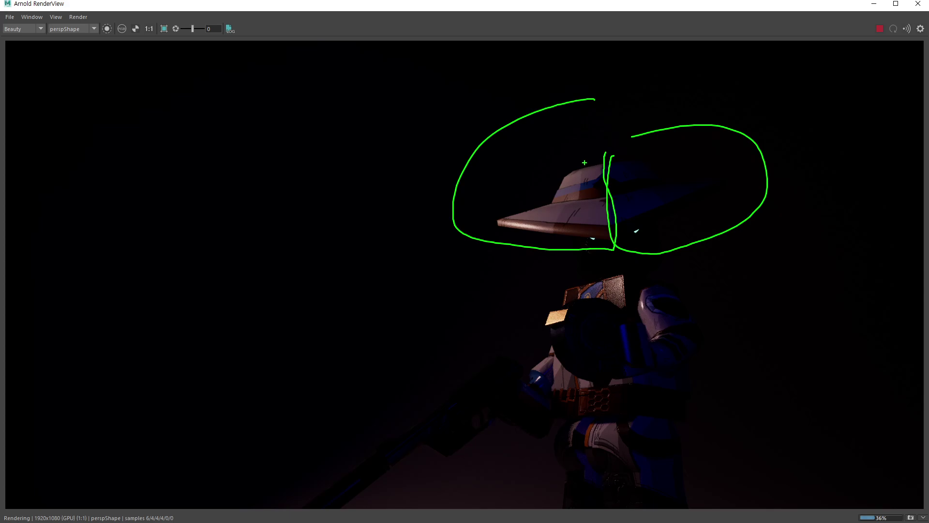
key(Escape)
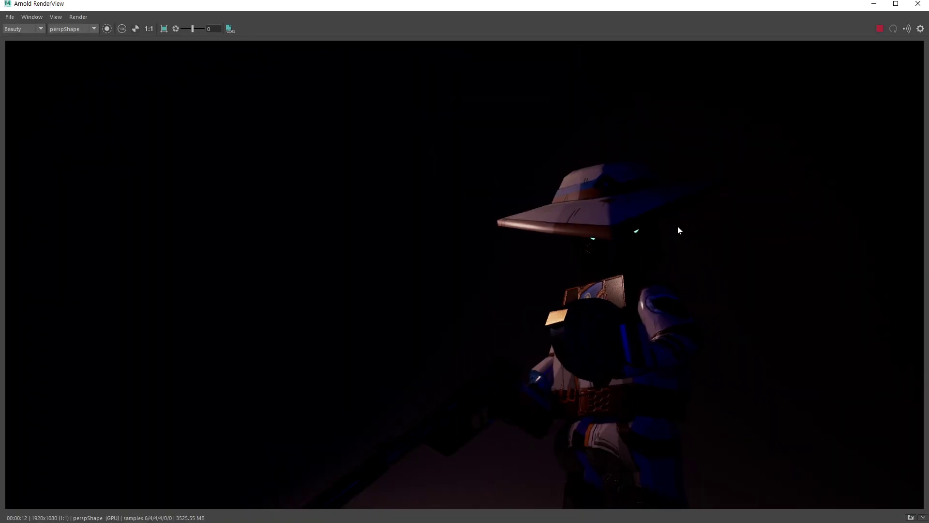
click(918, 4)
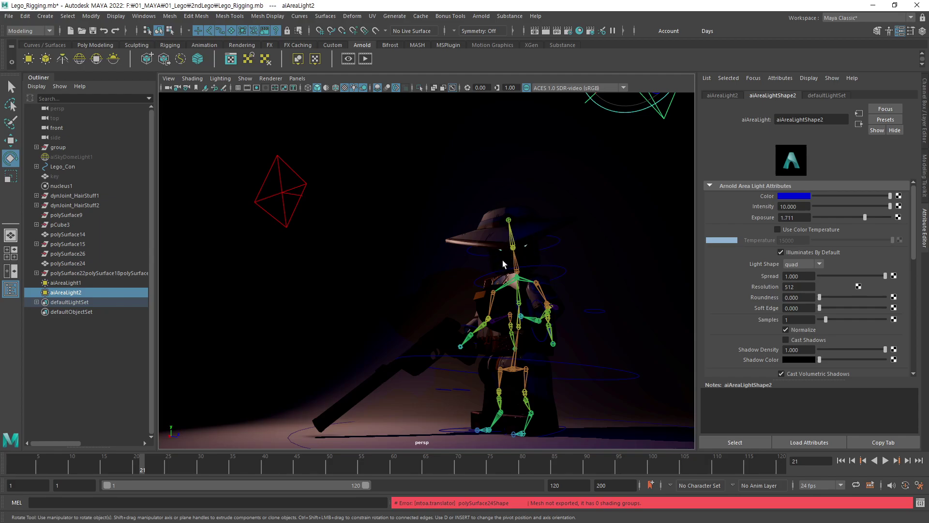
Move the blue fill light inward toward the character and rotate it to suit the new position
key(w)
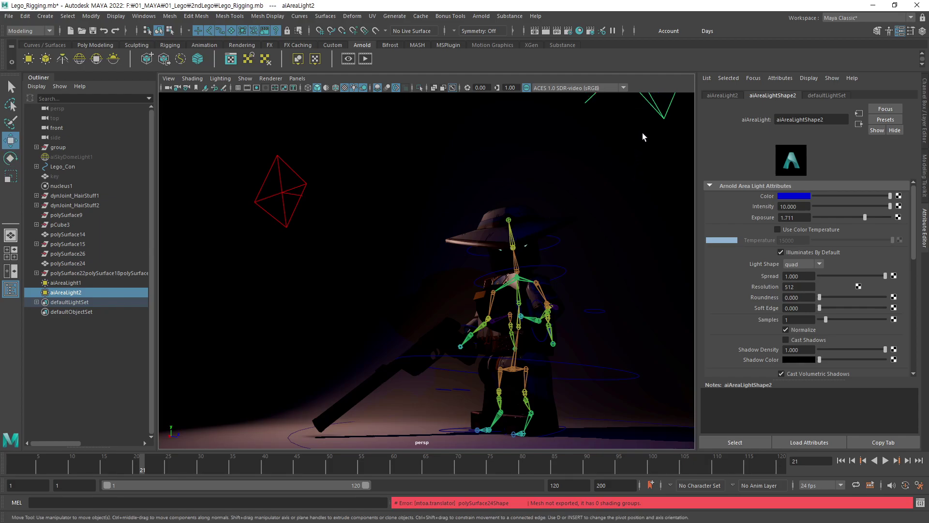
middle_drag(647, 138, 553, 155)
key(e)
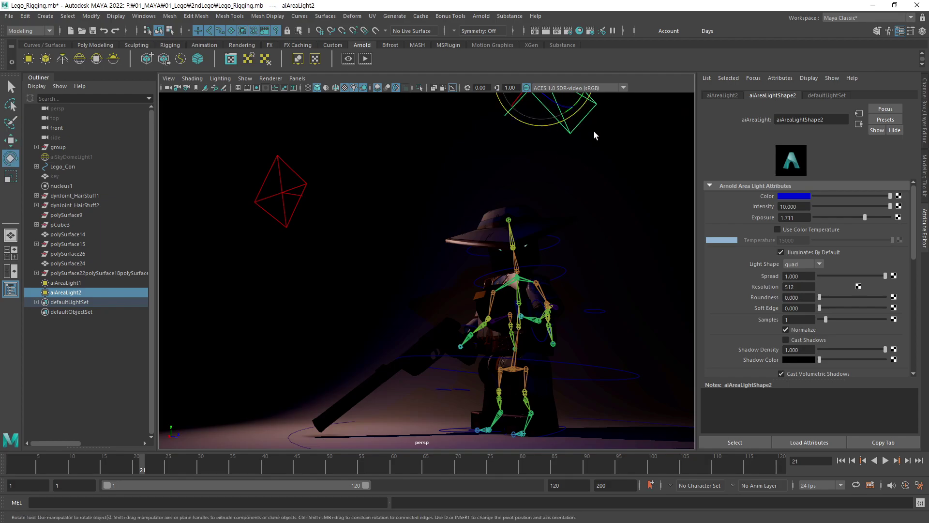
alt+drag(573, 172, 490, 191)
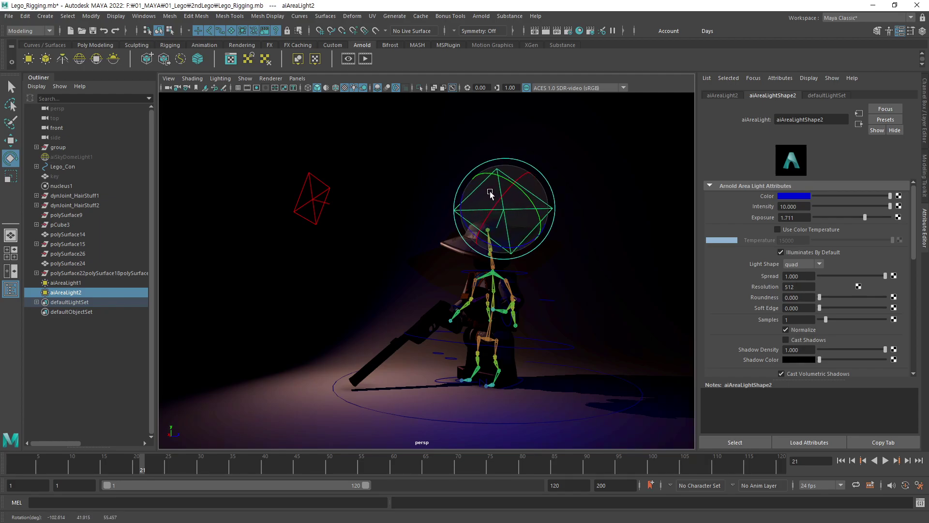
Select the warm key light, move it farther to the character's side, and rotate it back toward the character
click(313, 199)
alt+drag(314, 199, 384, 233)
middle_drag(385, 232, 419, 269)
alt+drag(419, 269, 508, 264)
key(w)
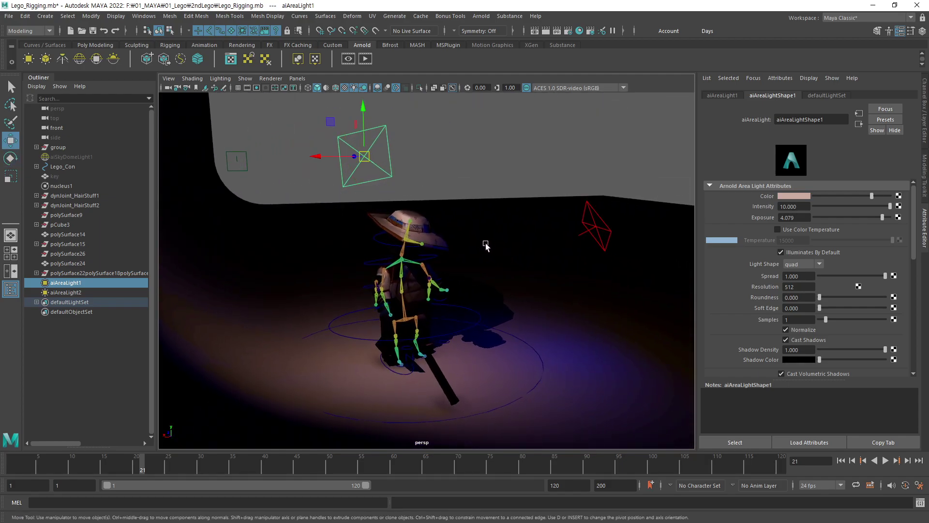
middle_drag(437, 276, 347, 282)
key(e)
drag(296, 196, 406, 222)
middle_drag(407, 226, 379, 349)
alt+drag(379, 349, 394, 240)
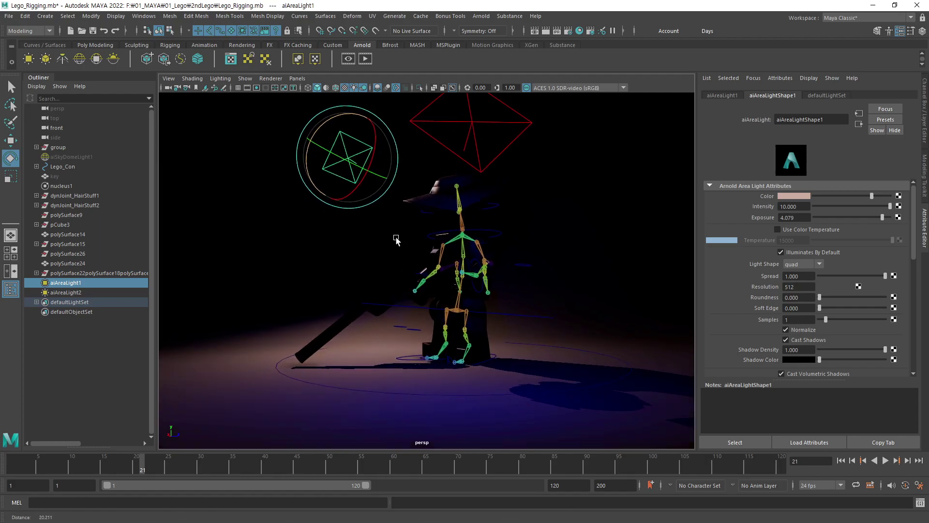
Frame the character and render it with the repositioned warm key and blue fill lights, then close the render
alt+right_drag(394, 240, 507, 214)
alt+drag(508, 214, 529, 239)
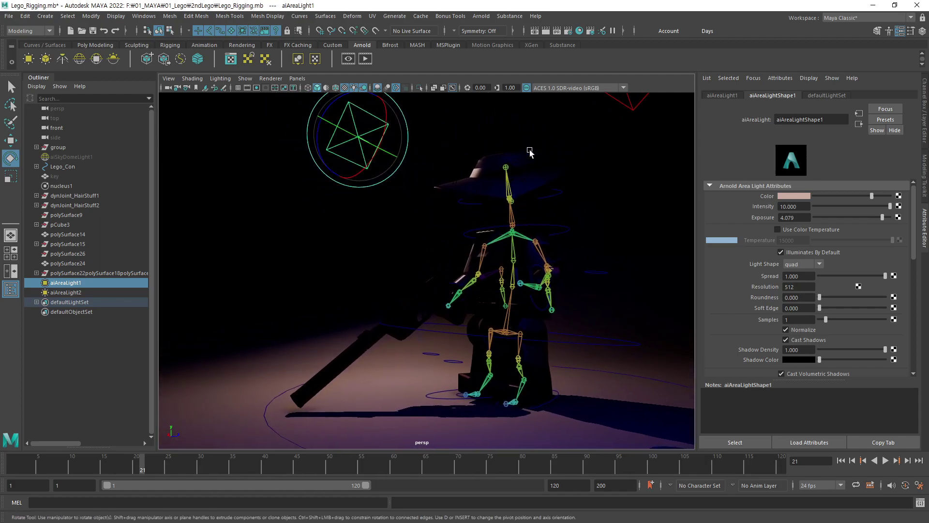
click(364, 58)
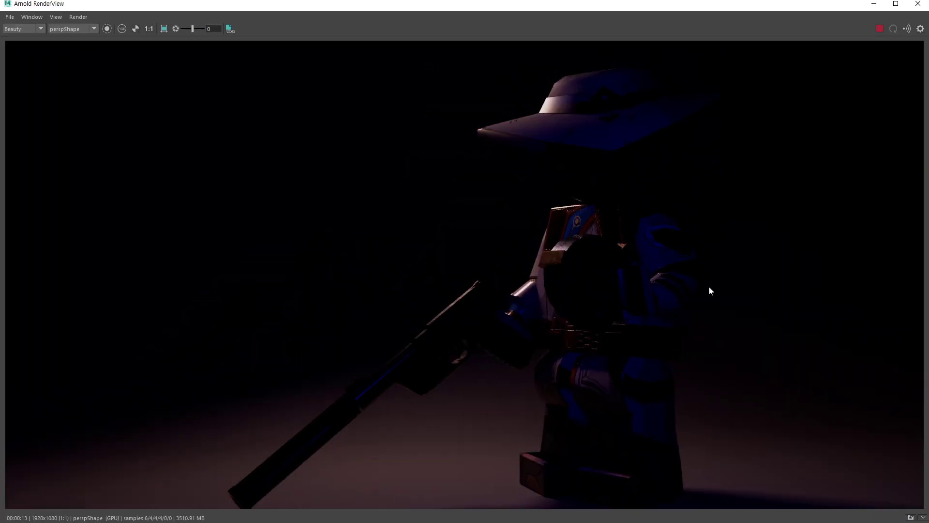
click(918, 5)
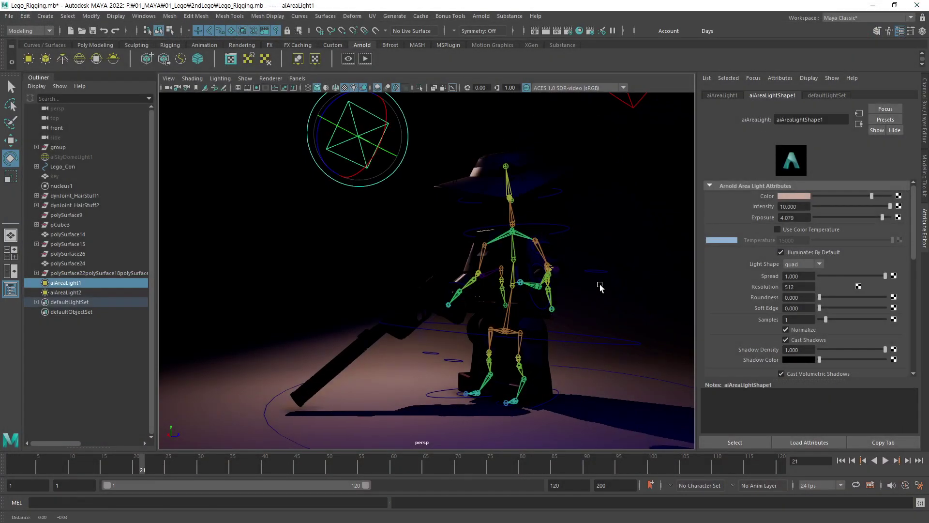
Duplicate the blue fill light and move the copy across to the opposite side of the character
alt+drag(393, 335, 324, 361)
click(274, 308)
key(w)
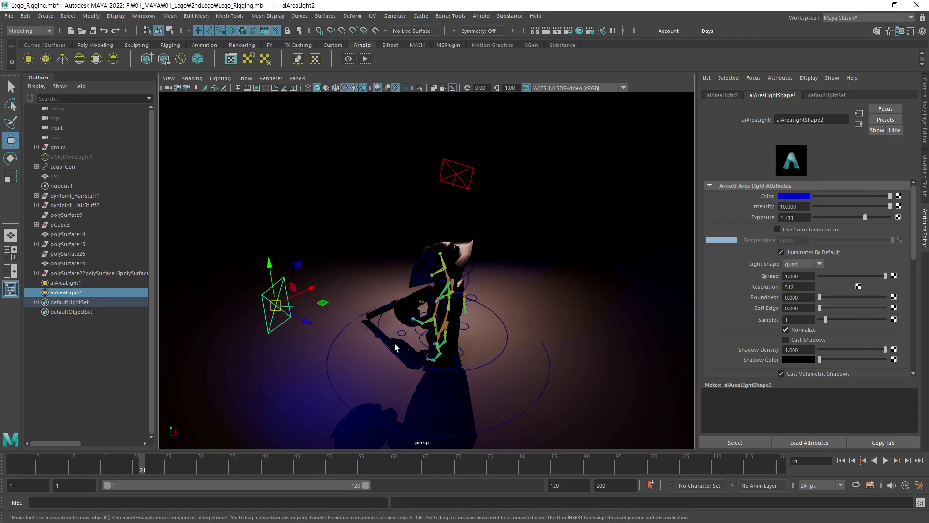
key(ctrl+d)
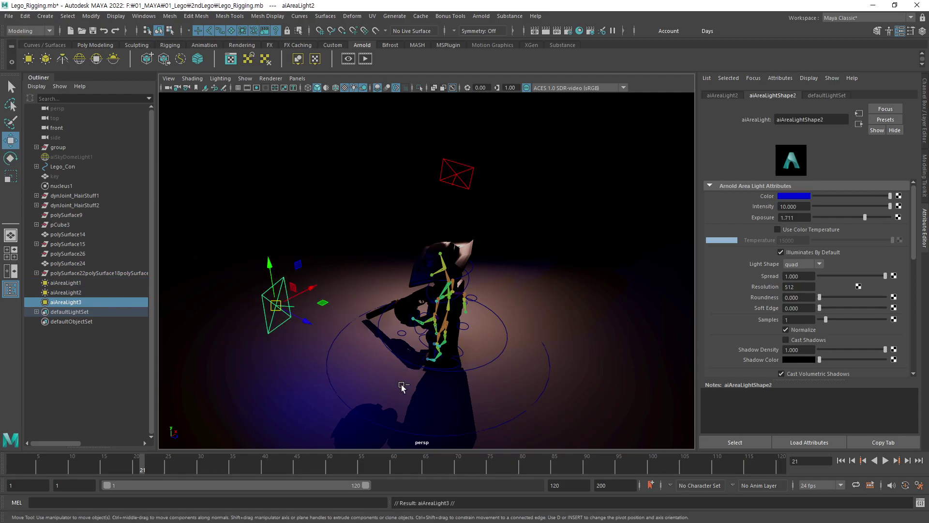
middle_drag(402, 387, 509, 375)
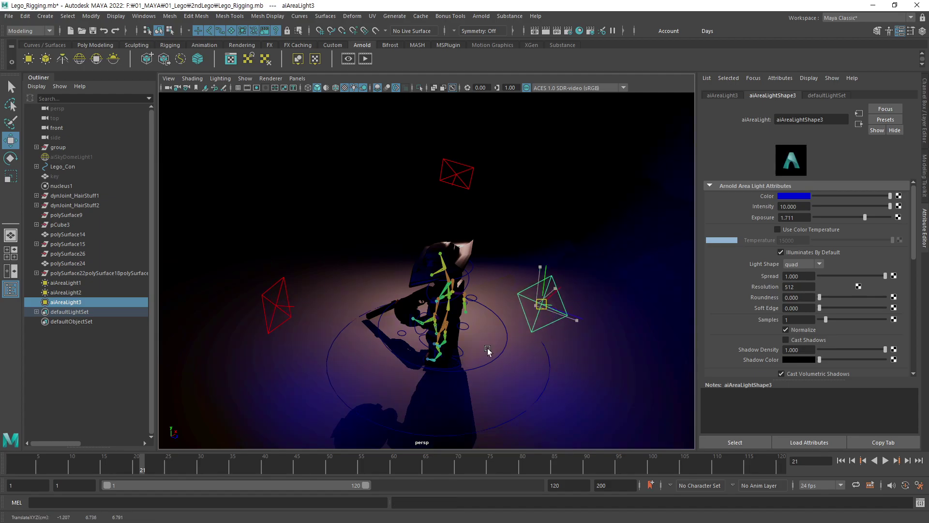
Place the third area light behind the character as a back light and rotate it to face the character
key(e)
drag(560, 307, 596, 315)
key(w)
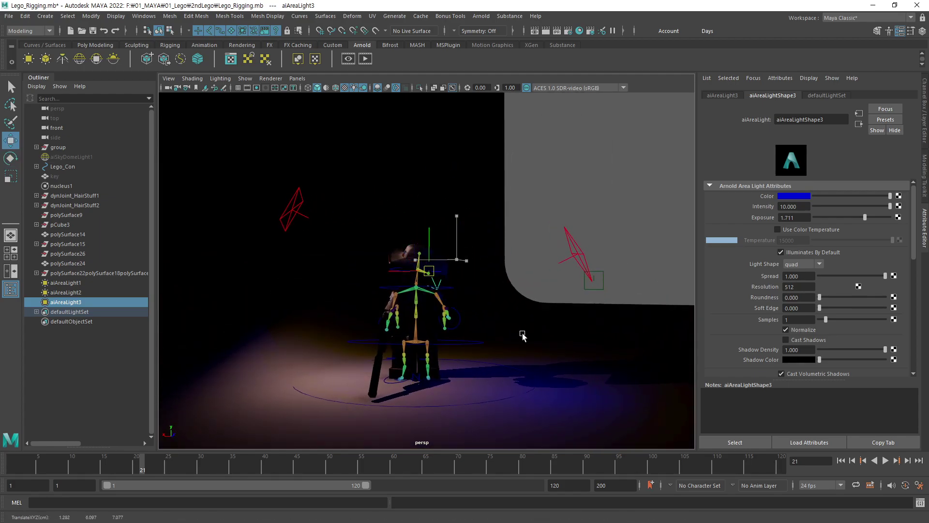
alt+drag(521, 336, 554, 305)
middle_drag(554, 305, 594, 339)
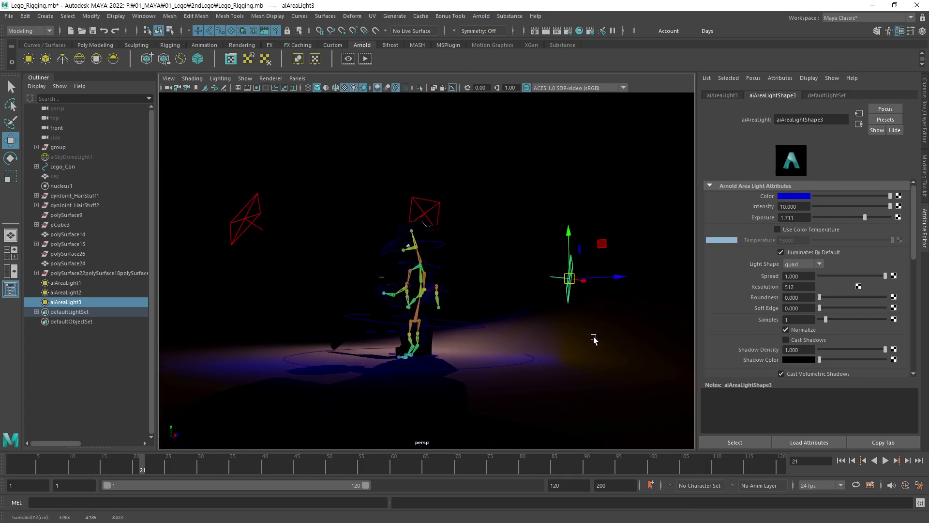
key(e)
middle_drag(646, 281, 651, 290)
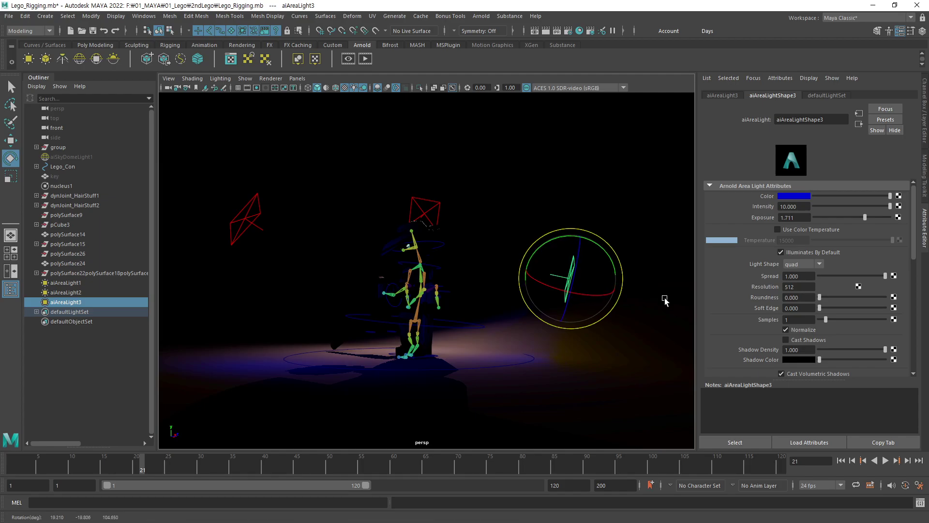
Change the back light's color to magenta and return to a front view of the character
click(805, 200)
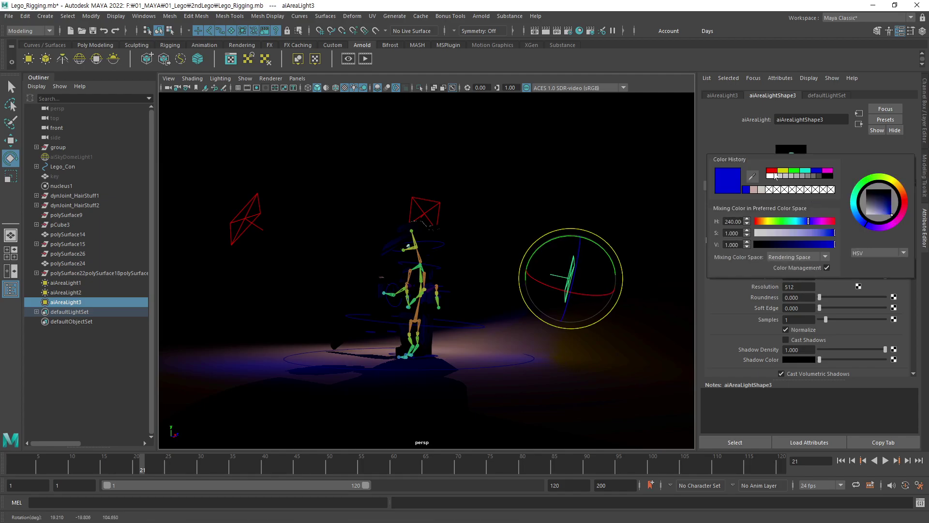
click(829, 172)
alt+drag(322, 353, 579, 317)
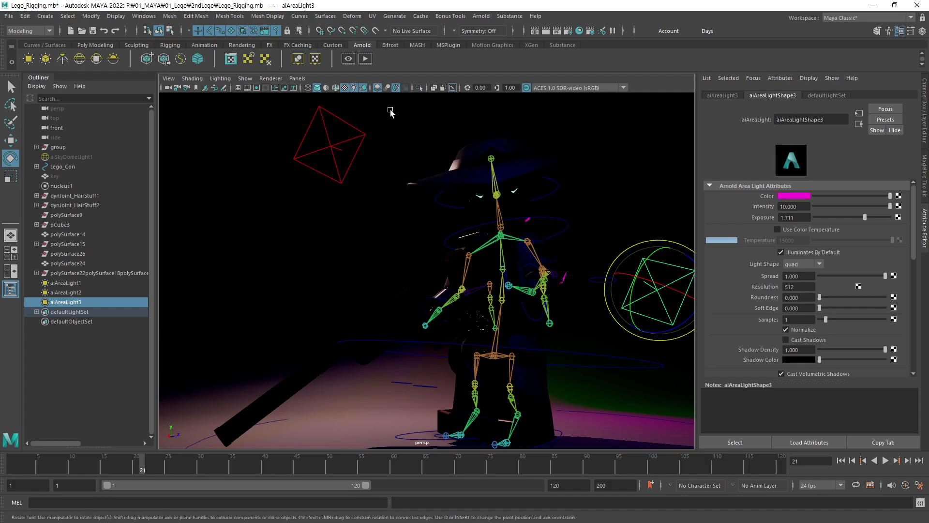
Turn off the X-ray joint display and adjust the magenta back light's rotation toward the character
click(452, 88)
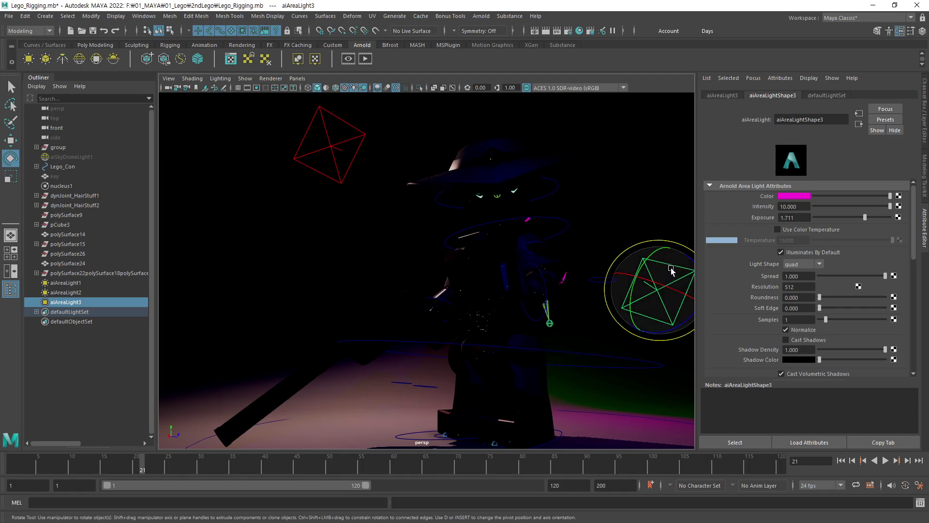
drag(672, 270, 634, 255)
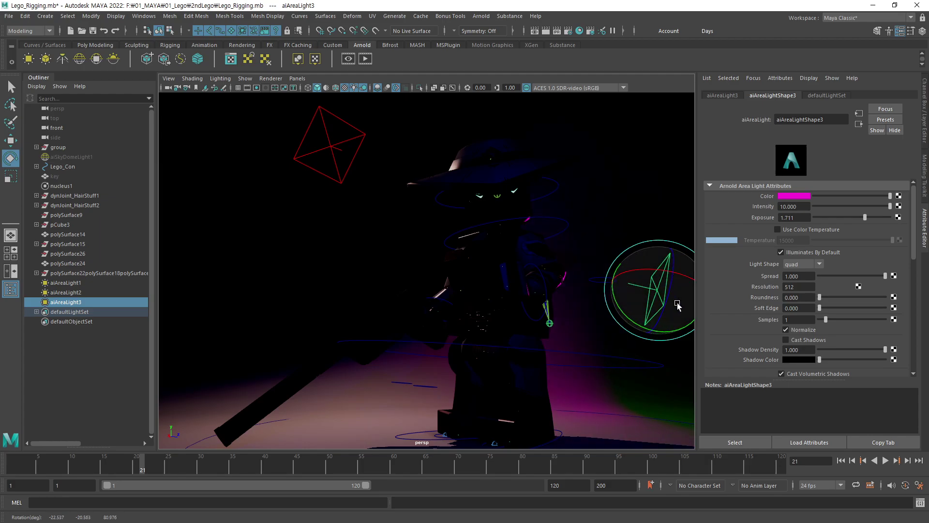
mouse_move(678, 305)
mouse_down()
mouse_move(656, 316)
mouse_move(667, 296)
mouse_move(661, 304)
mouse_up()
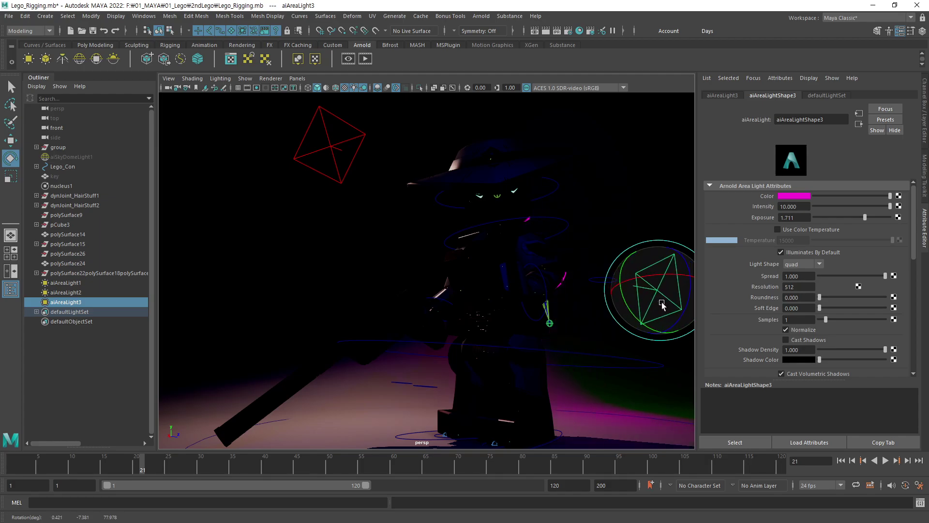
Raise the magenta back light slightly beside the character and lower its exposure to -0.526
drag(644, 261, 653, 224)
key(w)
key(e)
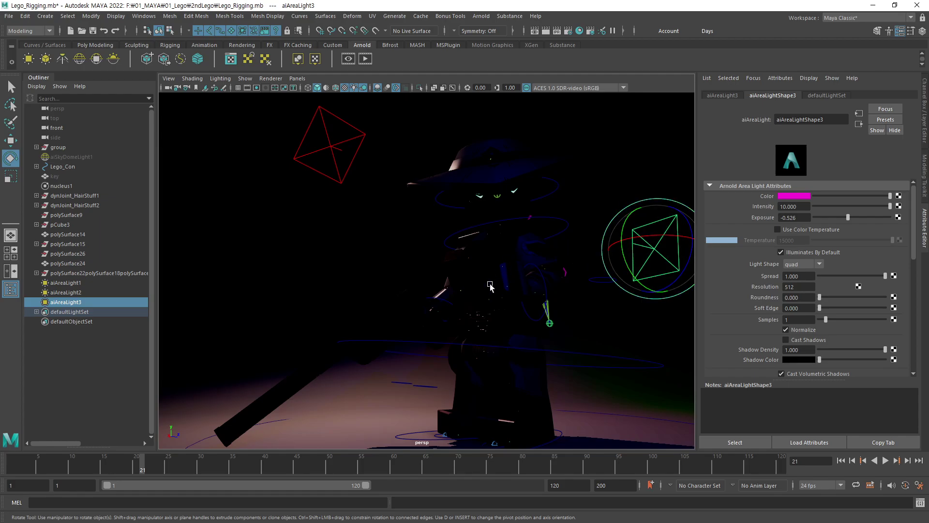
Frame the character from the front and render the perspective view in Arnold RenderView
alt+middle_drag(540, 281, 560, 279)
alt+right_drag(546, 283, 545, 281)
alt+middle_drag(544, 280, 550, 285)
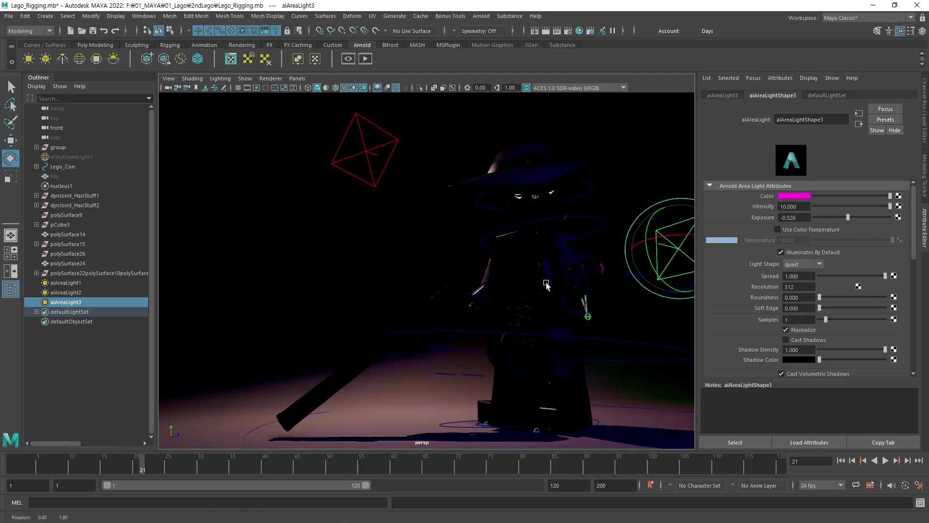
click(366, 58)
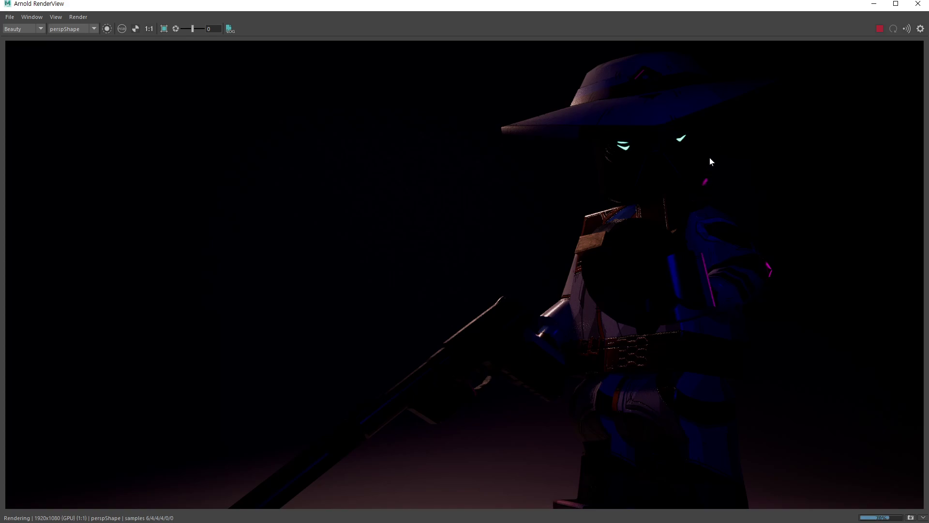
Render a wider view of the character and place the reduced render window beside the viewport
click(919, 4)
alt+drag(480, 263, 530, 265)
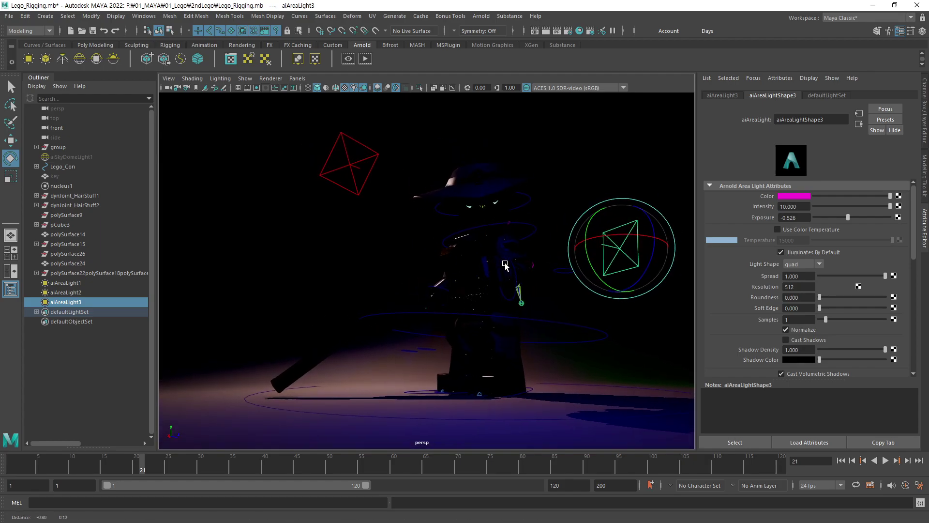
click(365, 59)
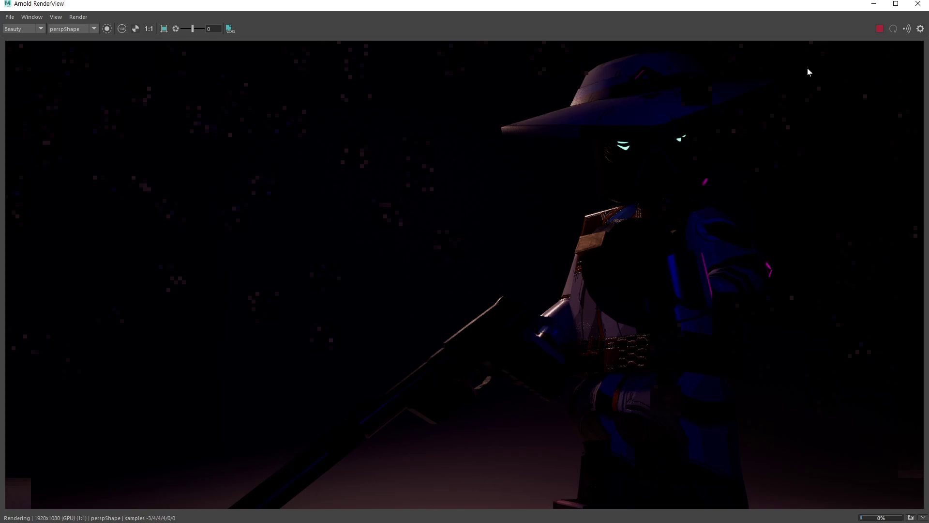
double_click(736, 5)
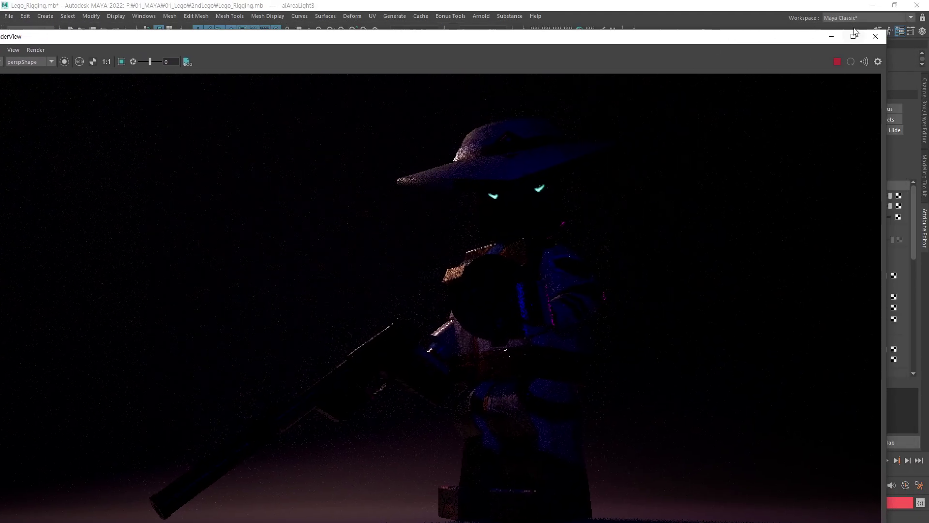
drag(886, 30, 460, 128)
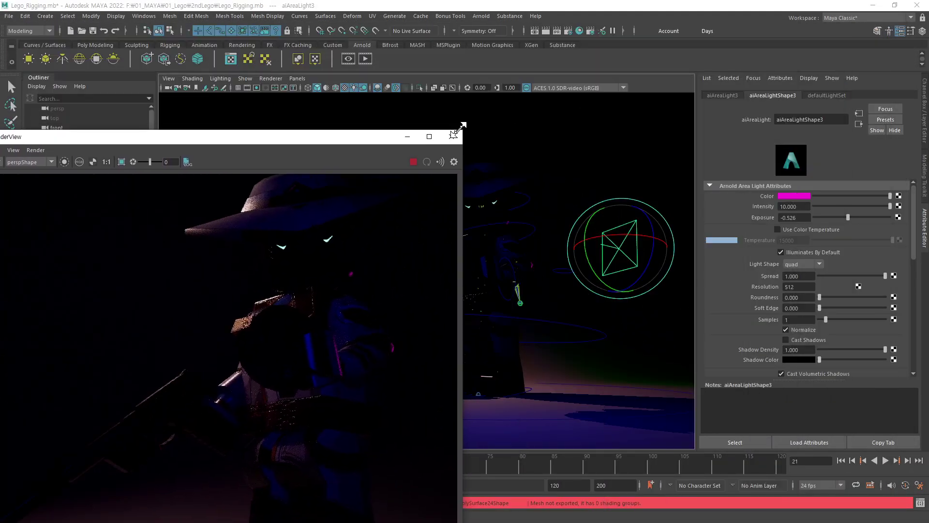
drag(361, 137, 359, 92)
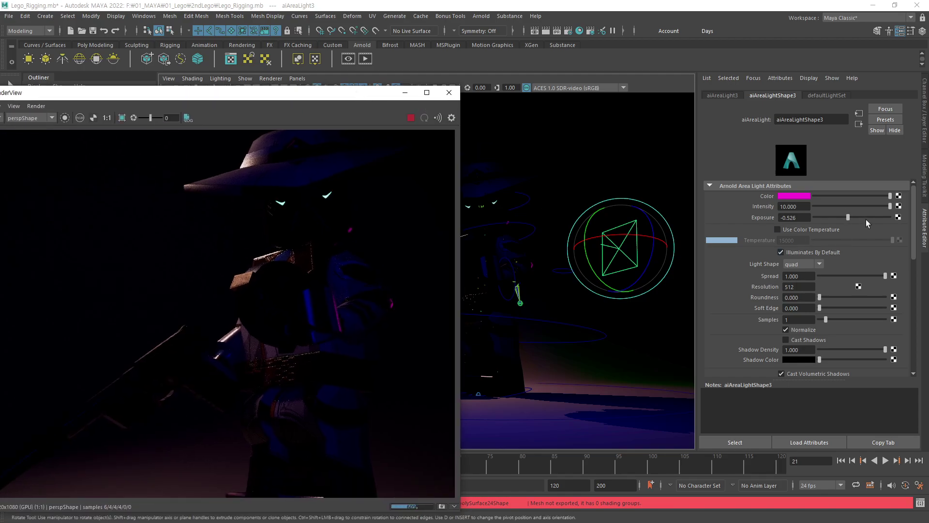
Rotate the magenta back light toward the character and set its exposure to 1.579
drag(849, 216, 858, 216)
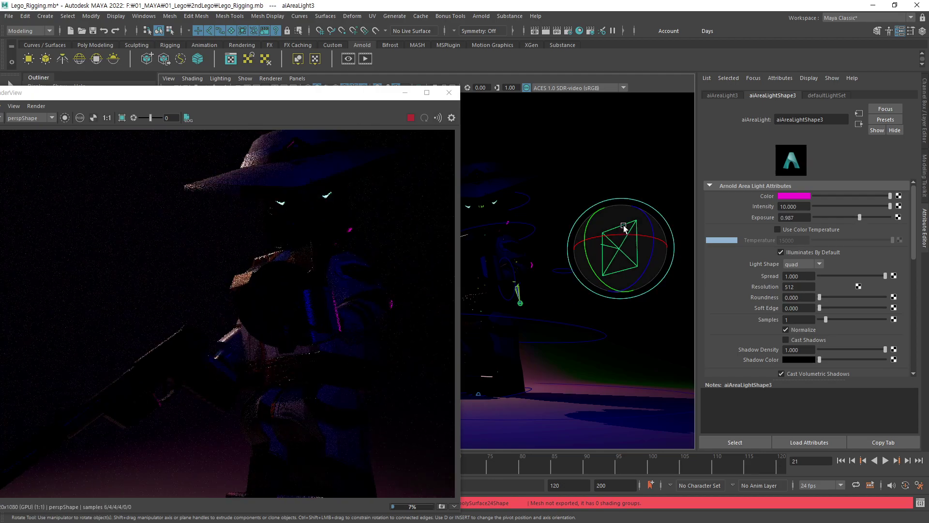
drag(624, 225, 637, 257)
mouse_move(860, 216)
mouse_down()
mouse_move(880, 215)
mouse_move(865, 218)
mouse_up()
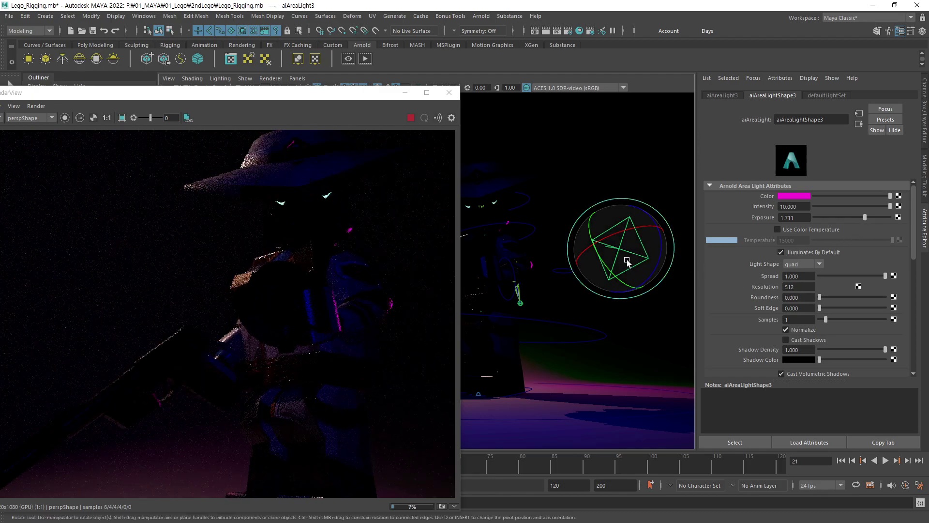
drag(628, 259, 635, 265)
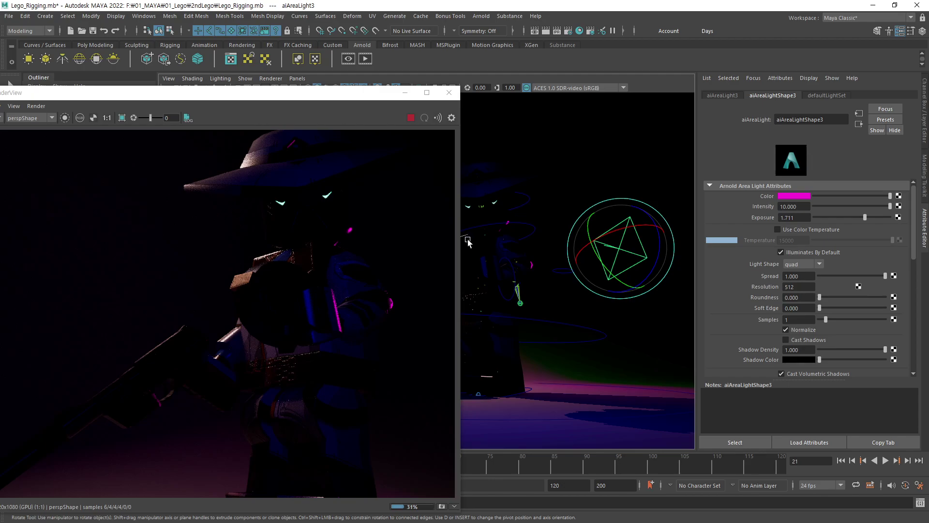
drag(598, 260, 600, 284)
drag(603, 287, 614, 251)
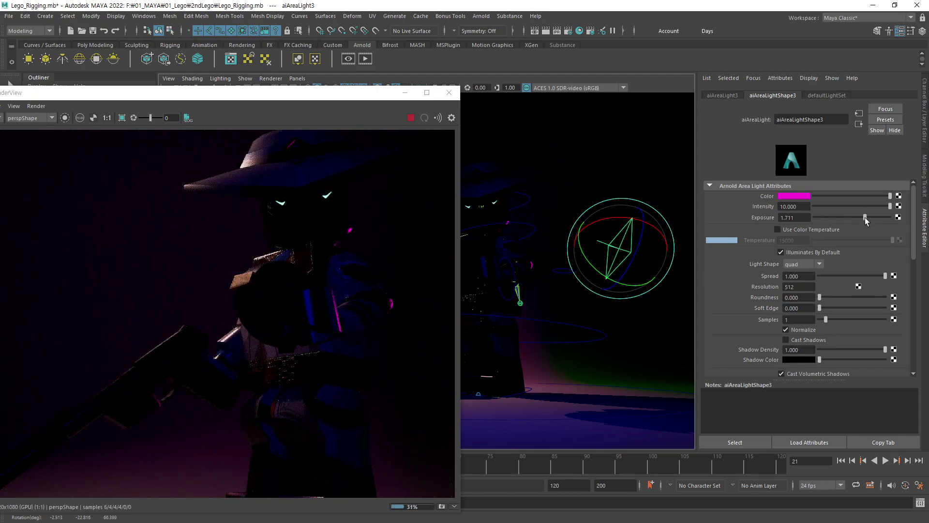
mouse_move(865, 219)
mouse_down()
mouse_move(877, 221)
mouse_move(864, 220)
mouse_up()
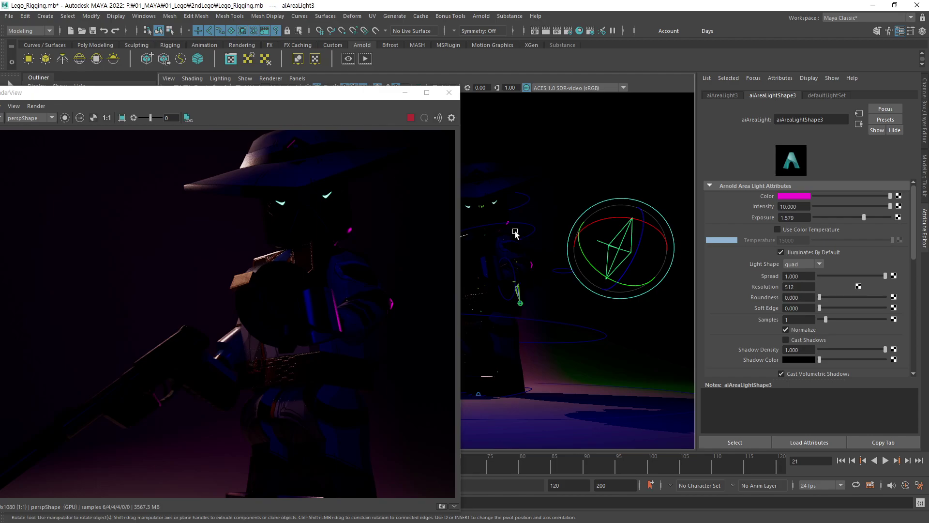
Rotate the blue fill light above the character and raise its exposure to 2.763
drag(349, 97, 338, 67)
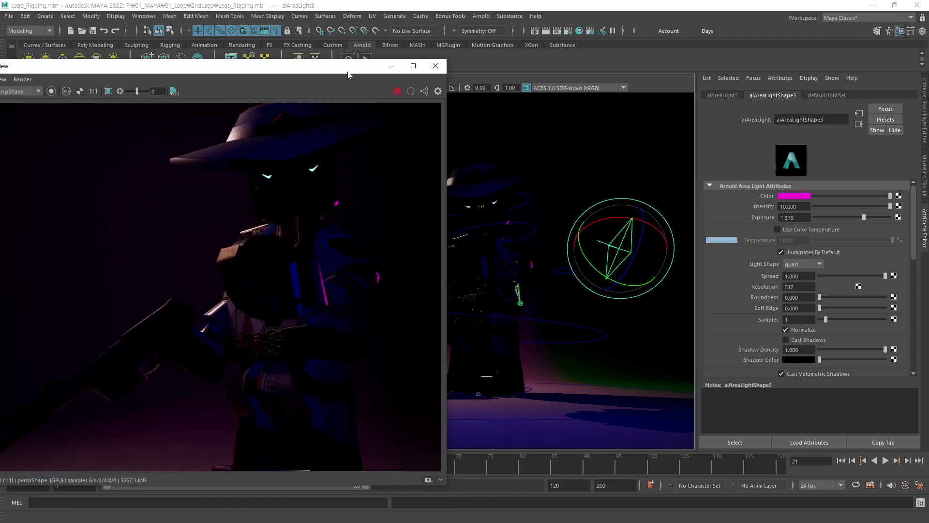
alt+drag(591, 295, 493, 238)
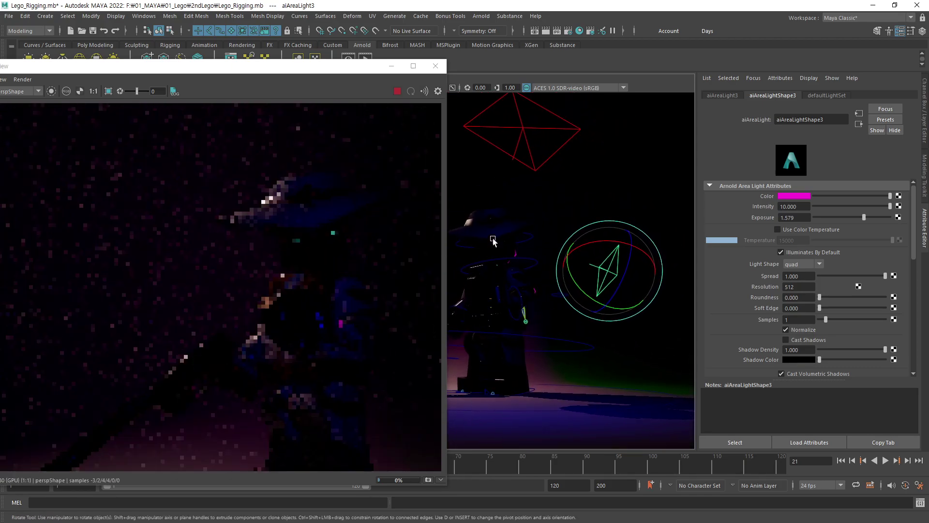
click(523, 127)
drag(536, 113, 506, 136)
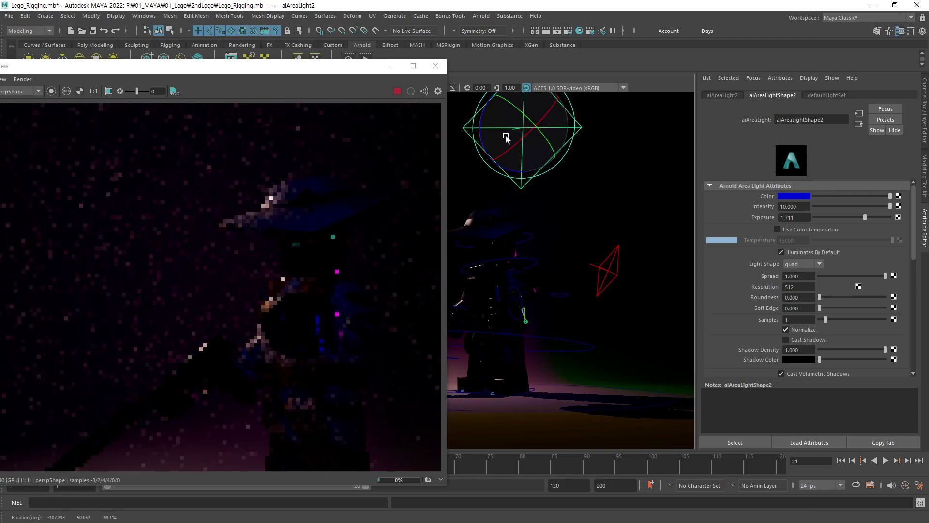
drag(865, 219, 872, 221)
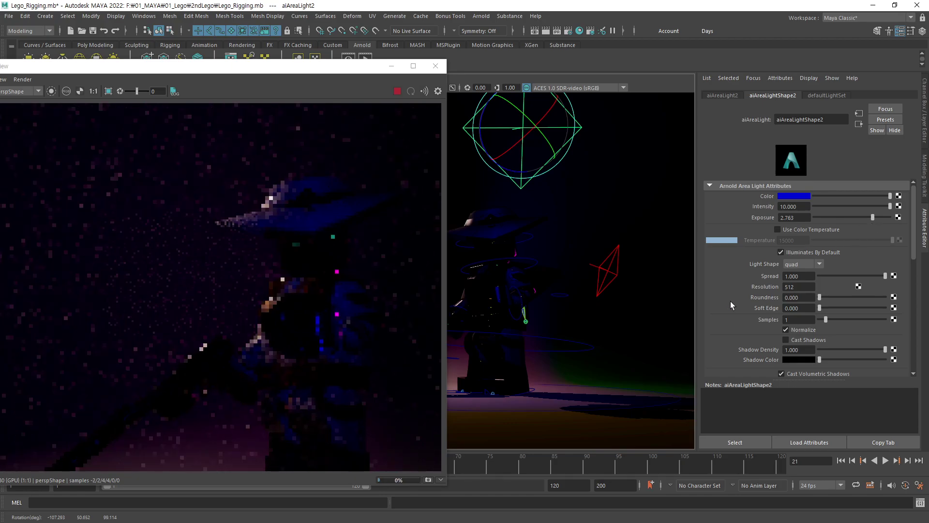
Change the magenta back light's color to a pale, desaturated green
click(608, 272)
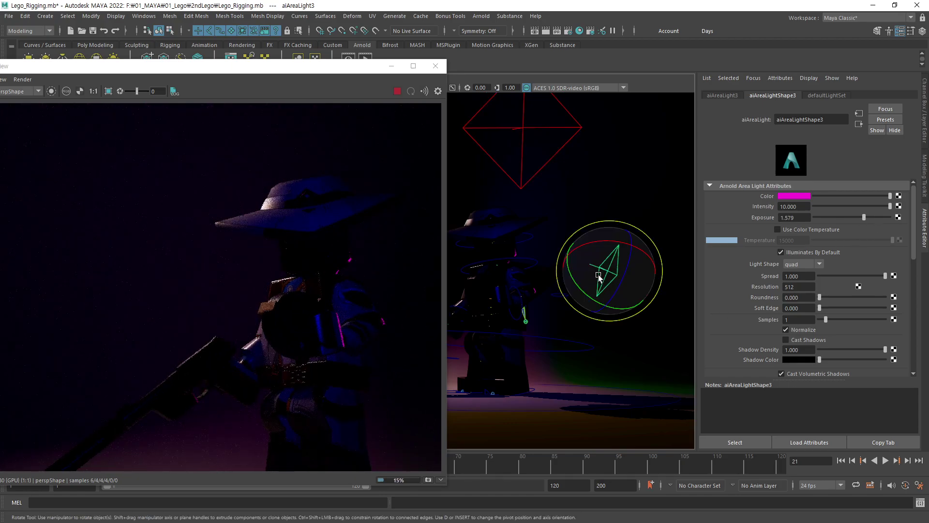
click(802, 201)
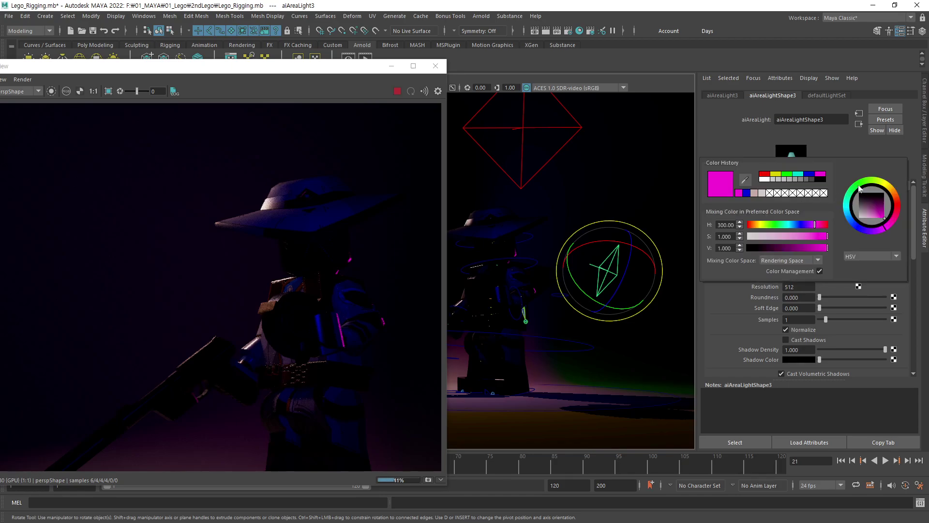
click(789, 175)
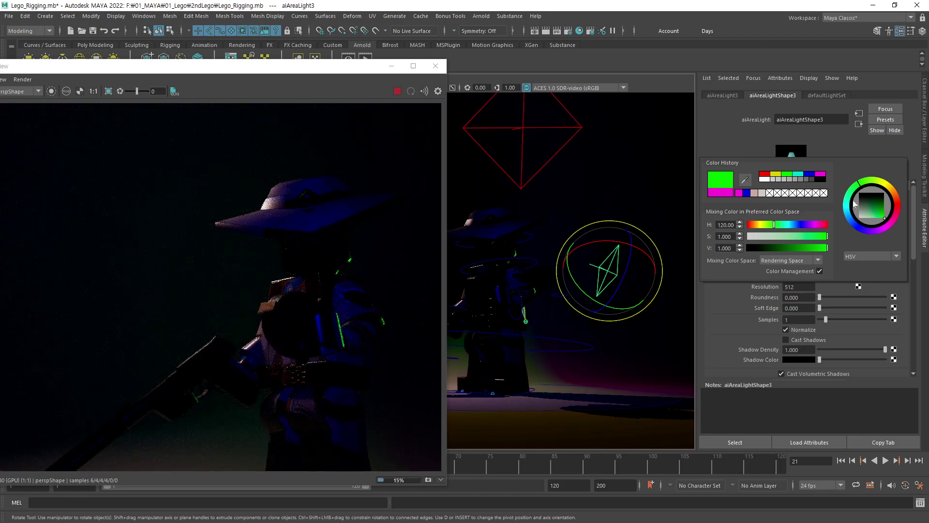
mouse_move(864, 205)
mouse_down()
mouse_move(873, 221)
mouse_move(847, 213)
mouse_move(870, 217)
mouse_up()
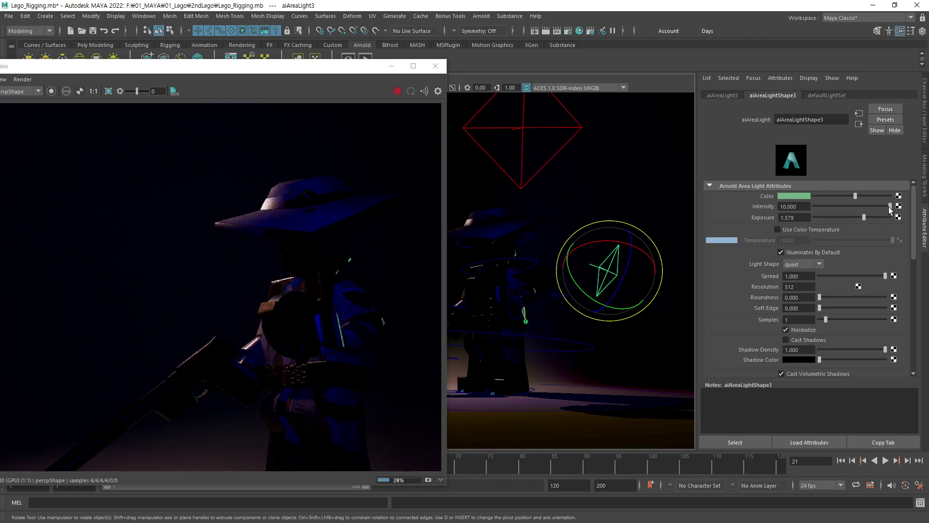
Raise the green back light's exposure to about 1.9 and turn the light to face the character more directly
mouse_move(867, 218)
mouse_down()
mouse_move(881, 222)
mouse_move(867, 222)
mouse_up()
drag(595, 249, 604, 259)
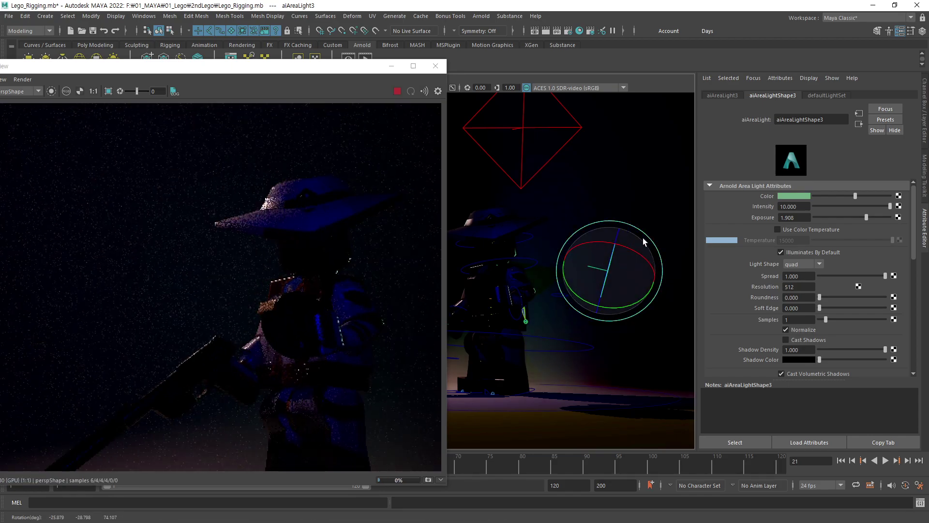
mouse_move(648, 239)
mouse_down()
mouse_move(628, 223)
mouse_move(633, 244)
mouse_up()
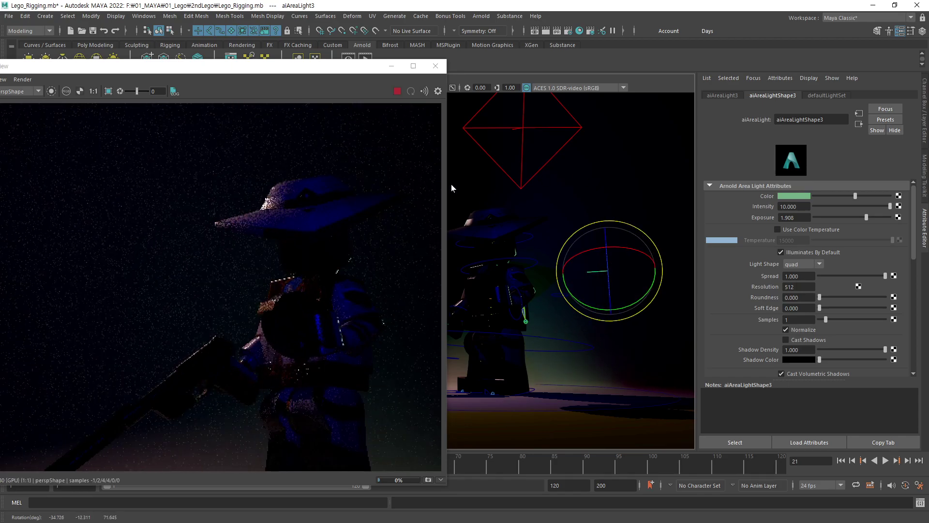
Adjust the rotation of the blue fill light and re-aim the warm key light at the character
click(521, 129)
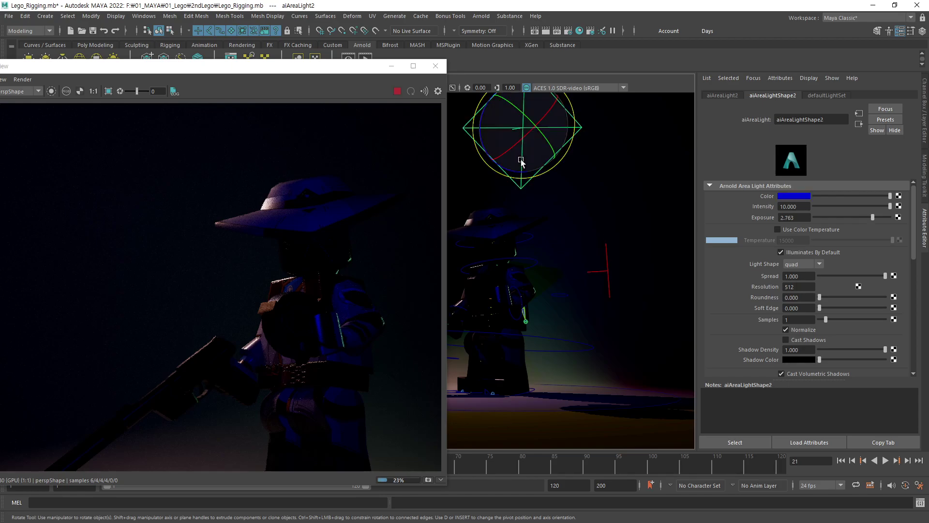
drag(532, 145, 543, 141)
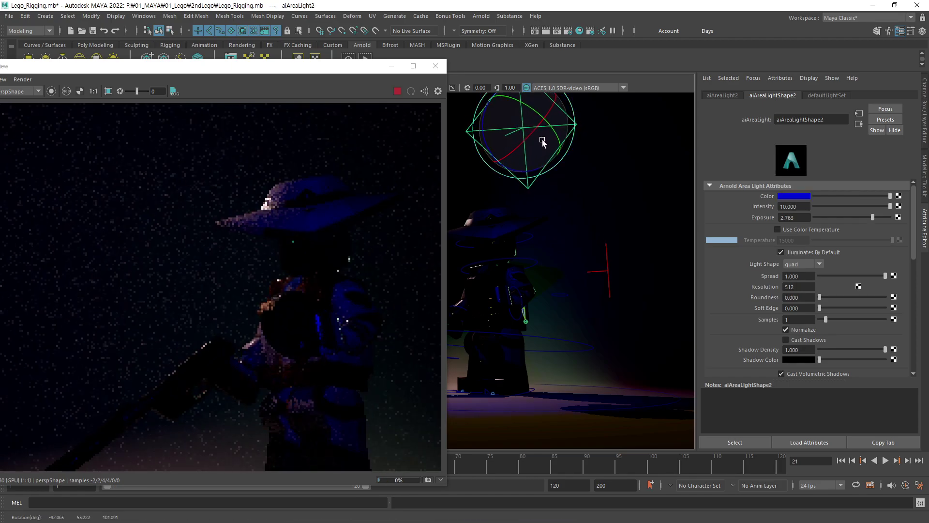
drag(332, 69, 306, 213)
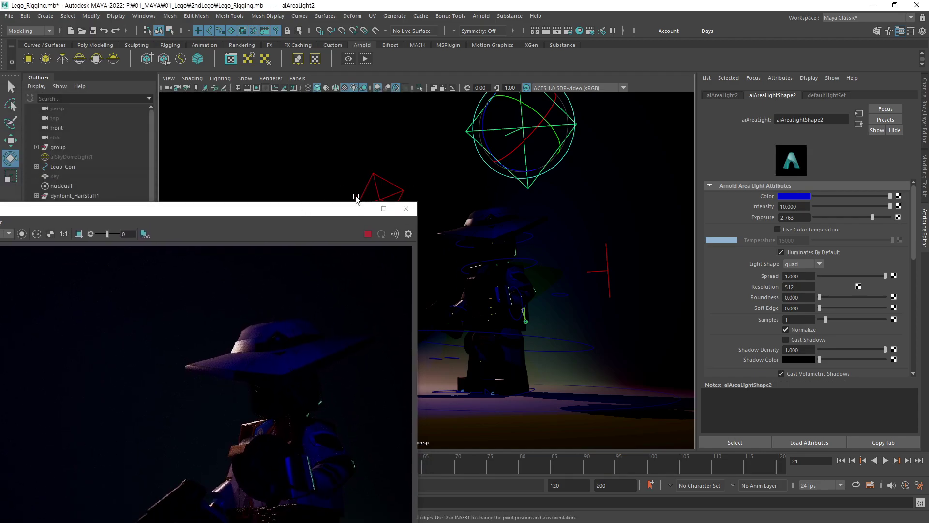
click(375, 185)
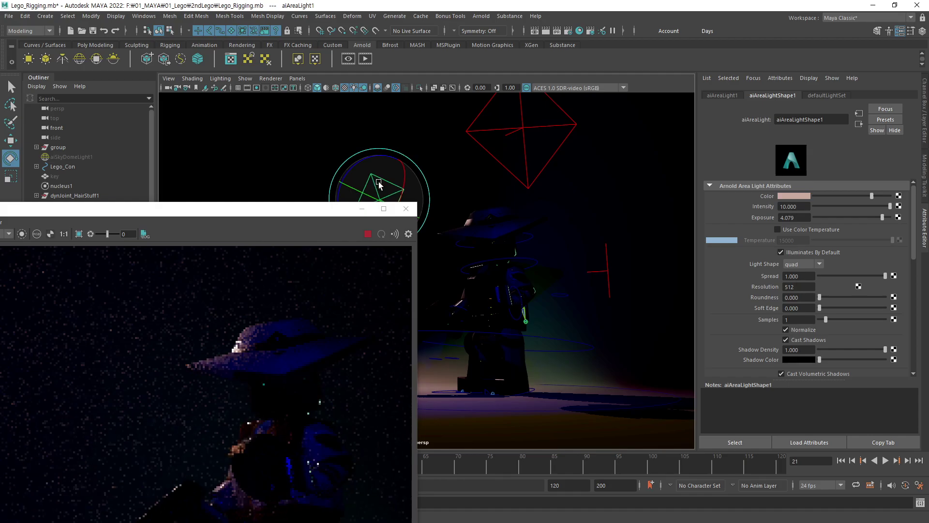
drag(377, 183, 382, 198)
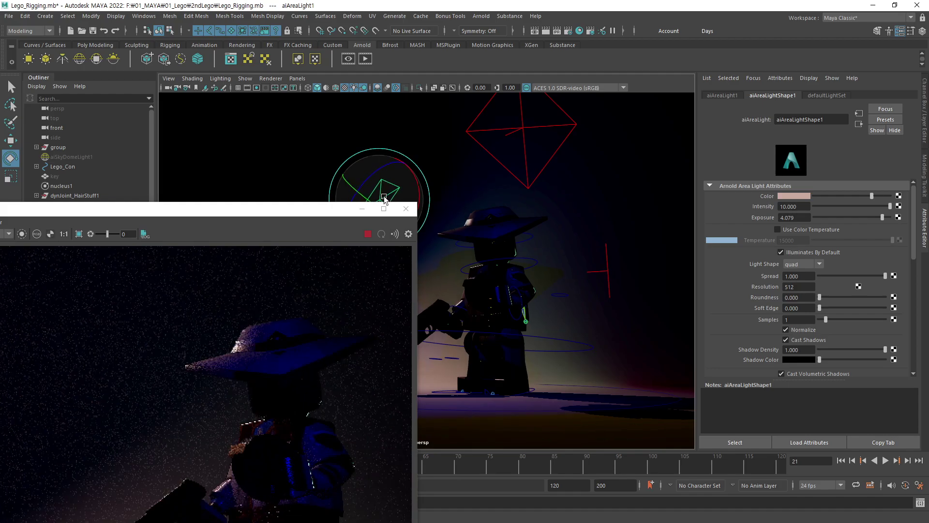
drag(383, 199, 394, 187)
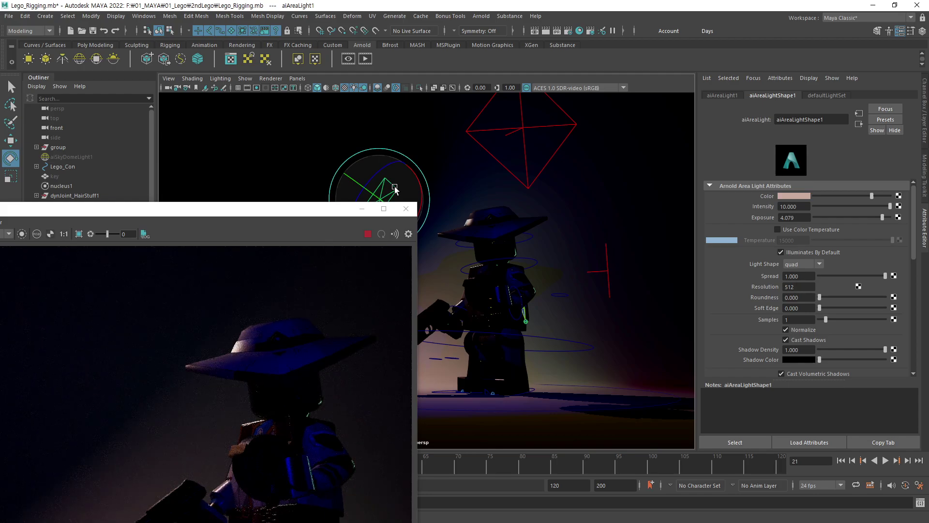
drag(395, 189, 602, 270)
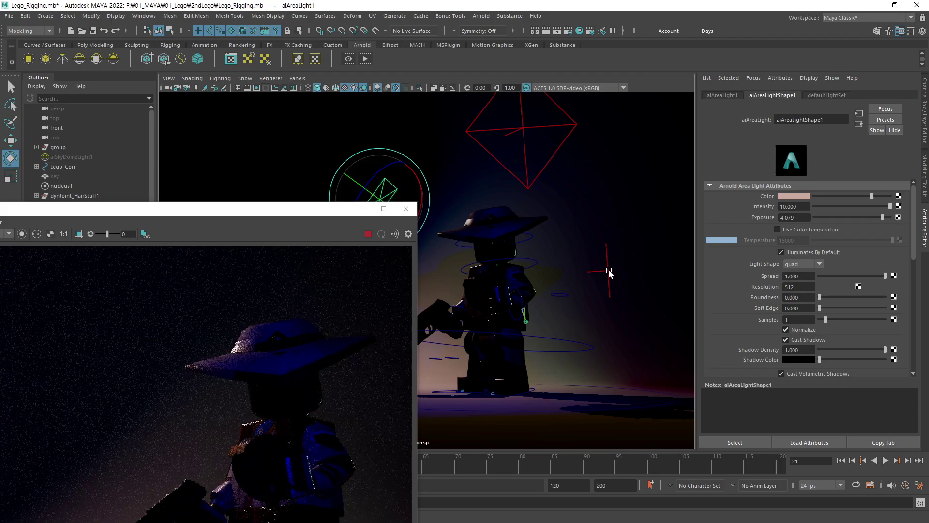
Rotate the green back light toward the character, with the live render placed clear of the lights
drag(545, 324, 506, 324)
alt+middle_drag(539, 301, 580, 309)
alt+drag(579, 310, 538, 304)
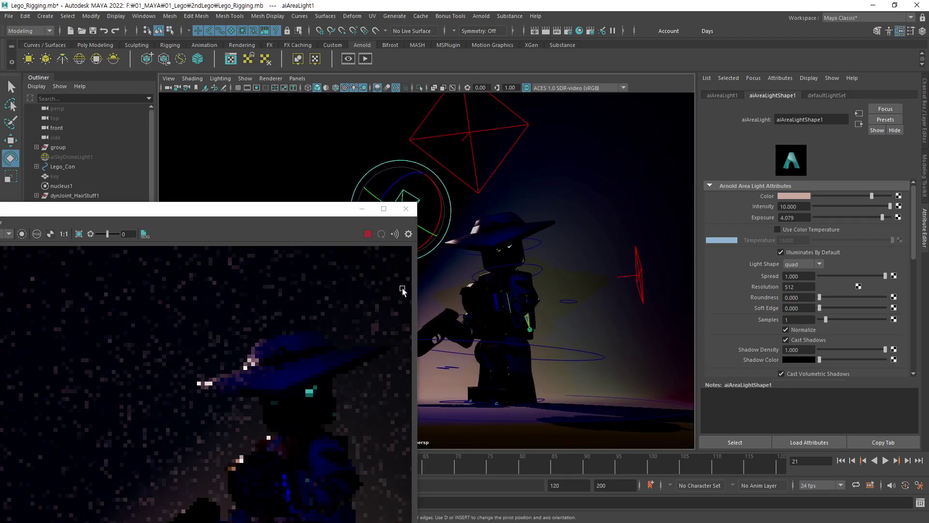
drag(285, 212, 232, 62)
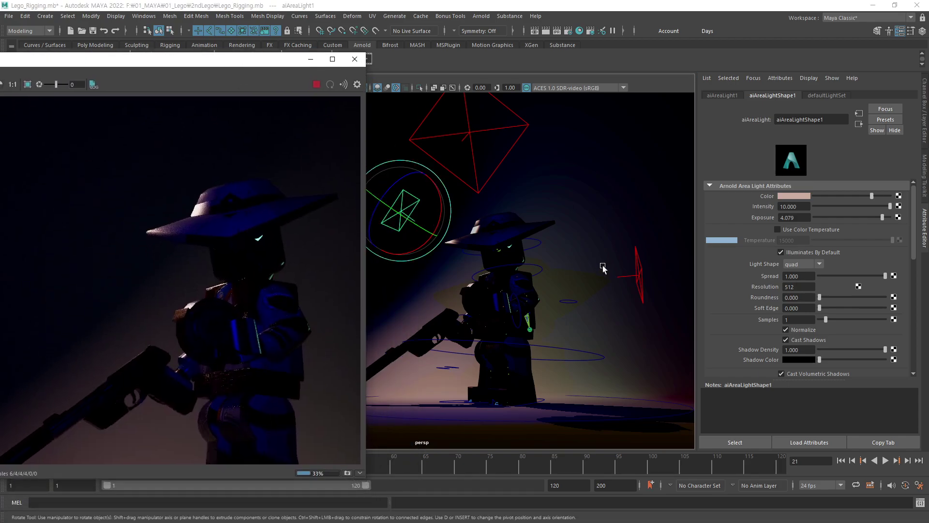
click(646, 269)
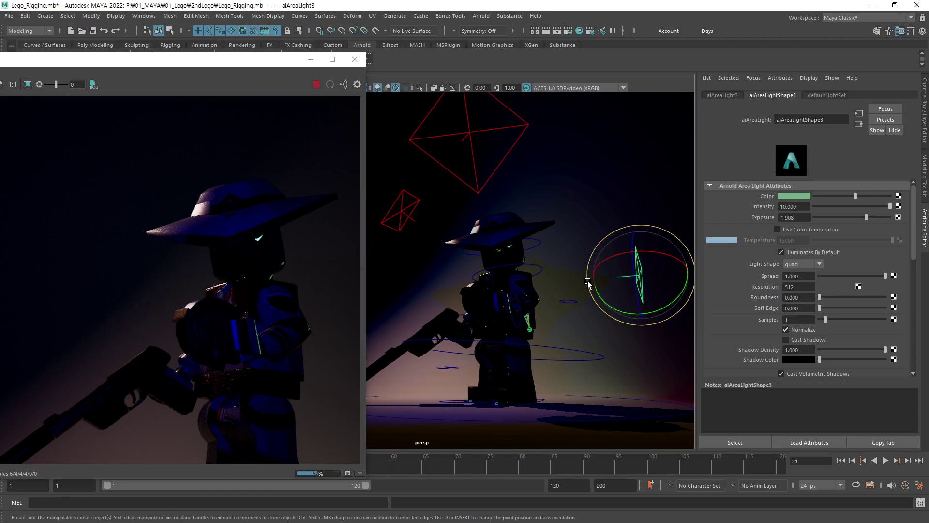
drag(589, 282, 599, 248)
drag(658, 262, 645, 260)
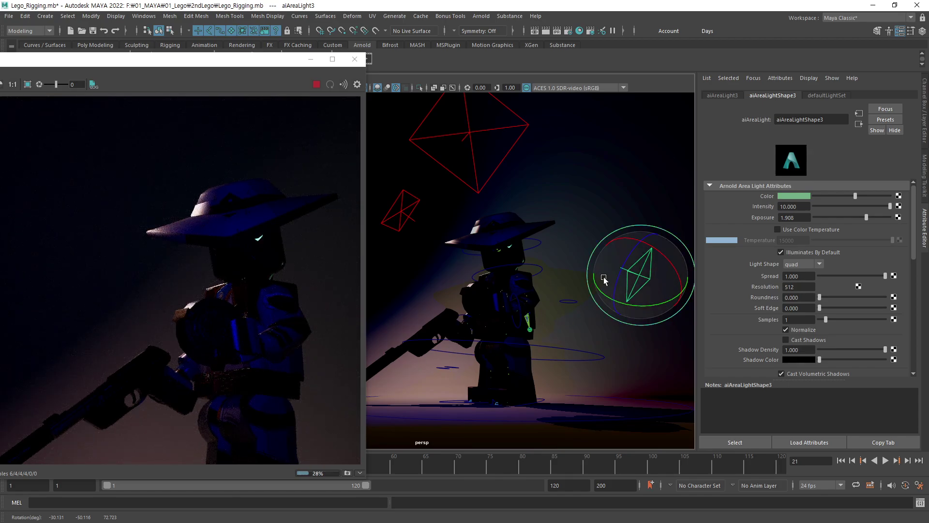
drag(601, 295, 606, 278)
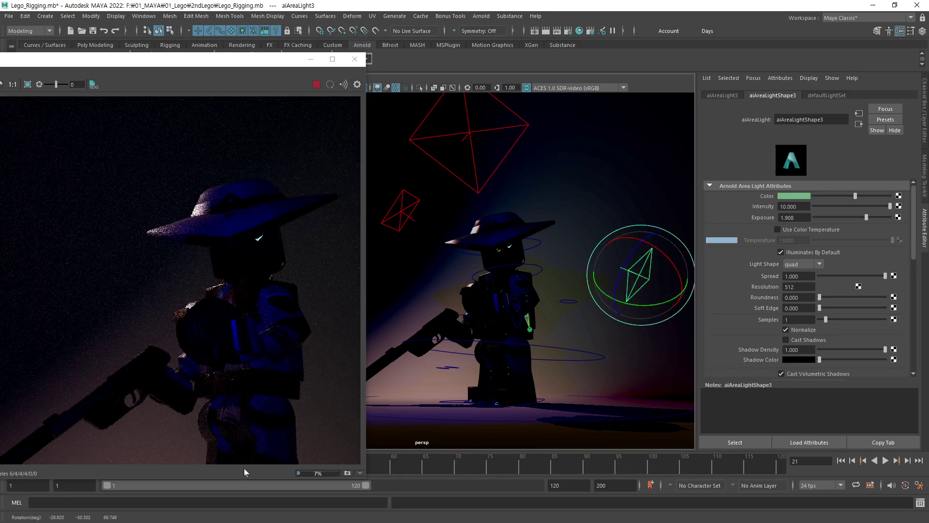
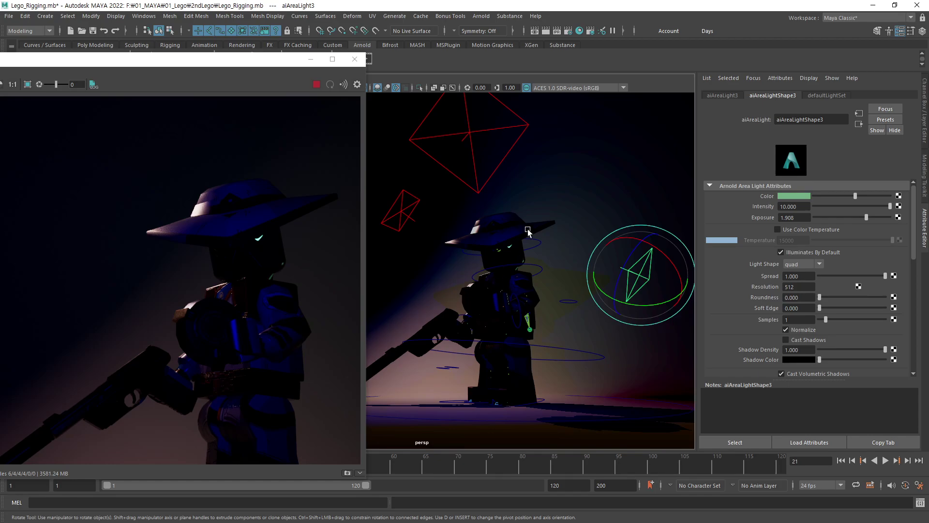
Lower the blue fill light's exposure to about 1.9
click(484, 130)
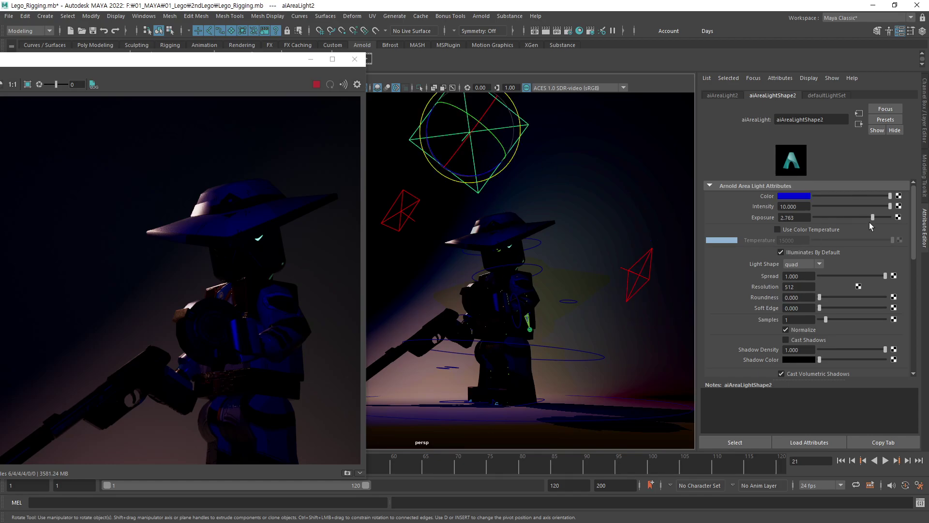
drag(871, 218, 865, 217)
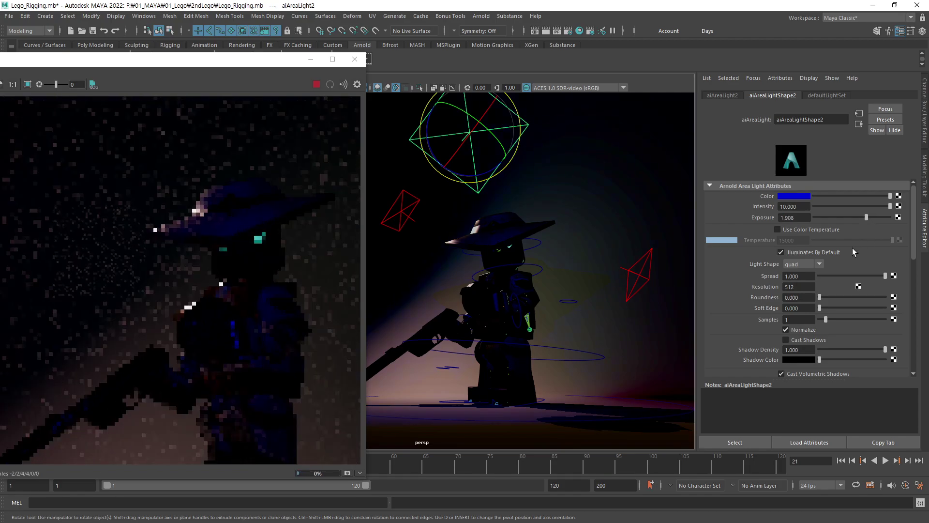
Raise the warm key light's exposure, trying 5 and 10 before settling on about 6.84
click(401, 210)
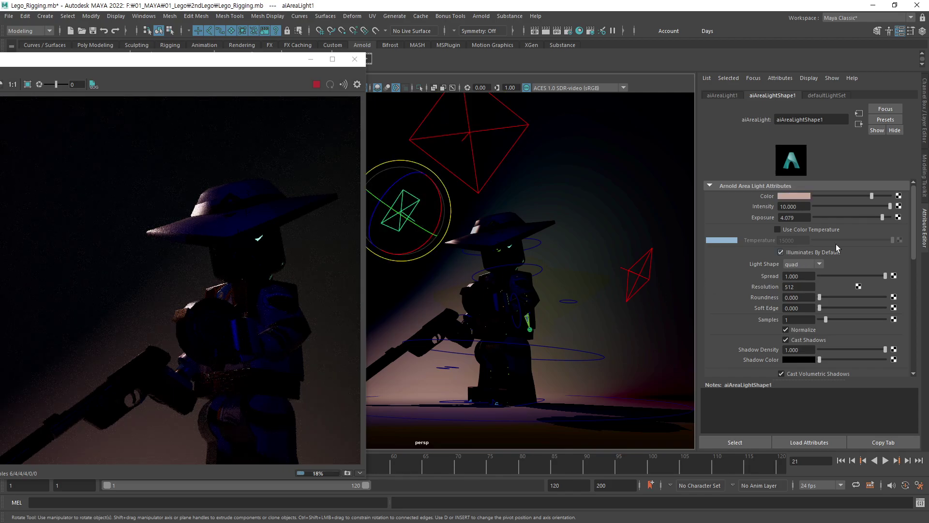
drag(884, 217, 893, 219)
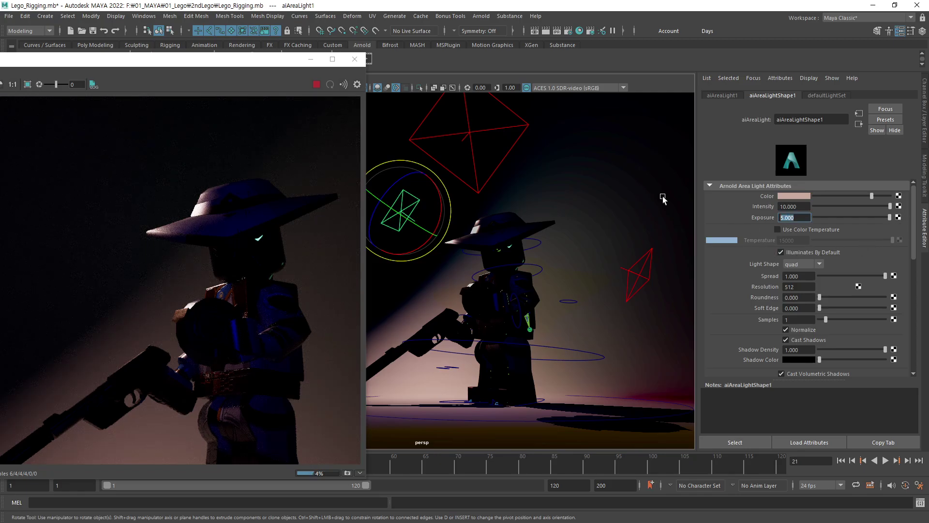
text(10)
key(Return)
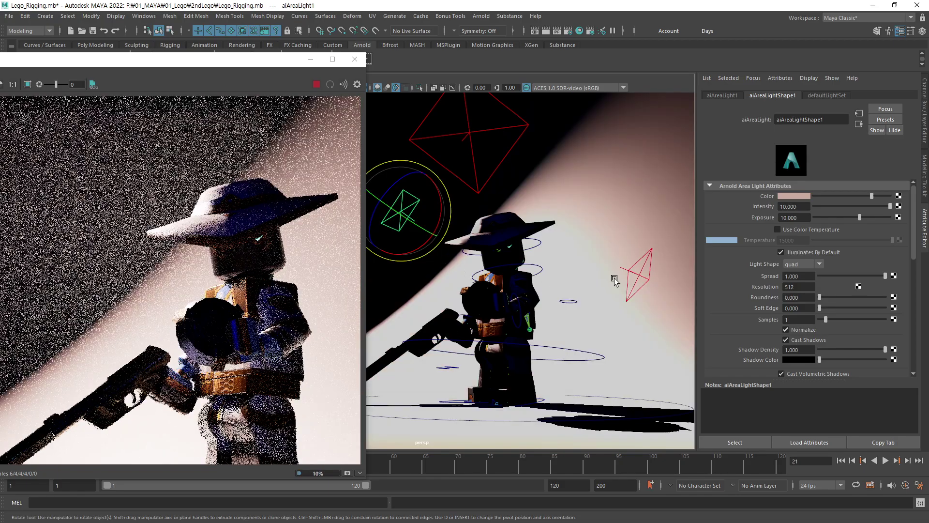
click(860, 216)
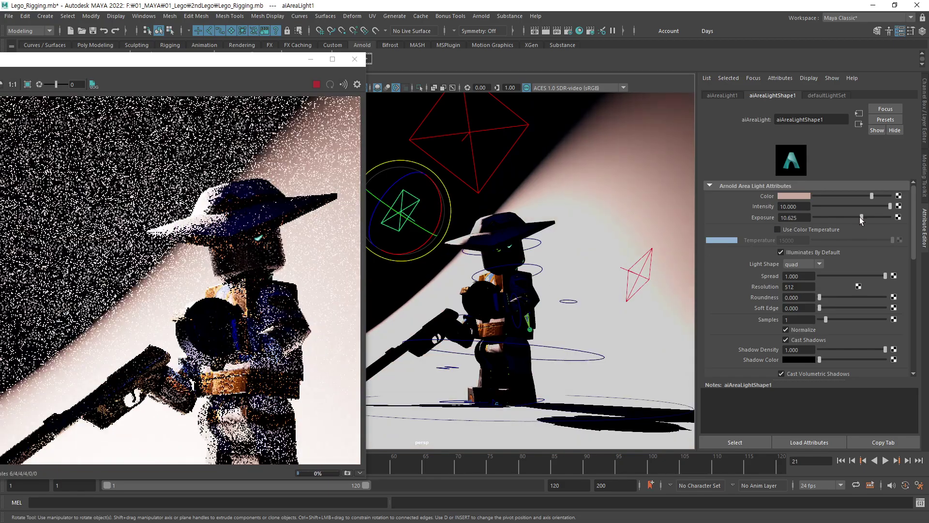
drag(860, 217, 849, 220)
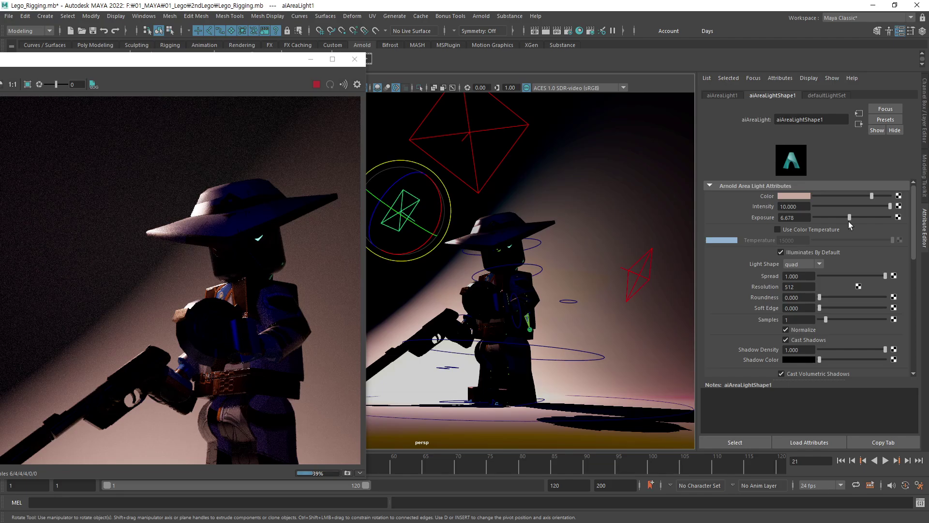
click(850, 218)
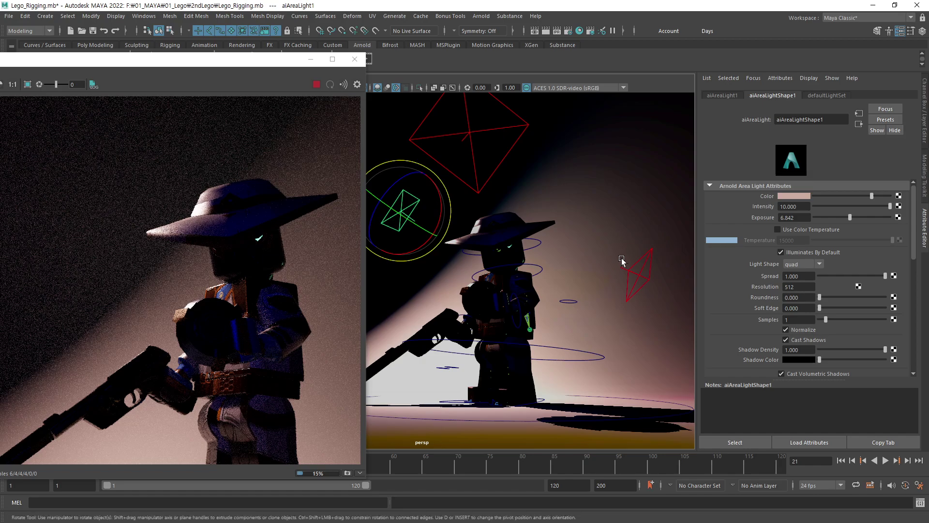
Duplicate the blue fill light, then lower and rotate the copy beside the character's torso
middle_drag(461, 141, 467, 130)
click(468, 130)
key(w)
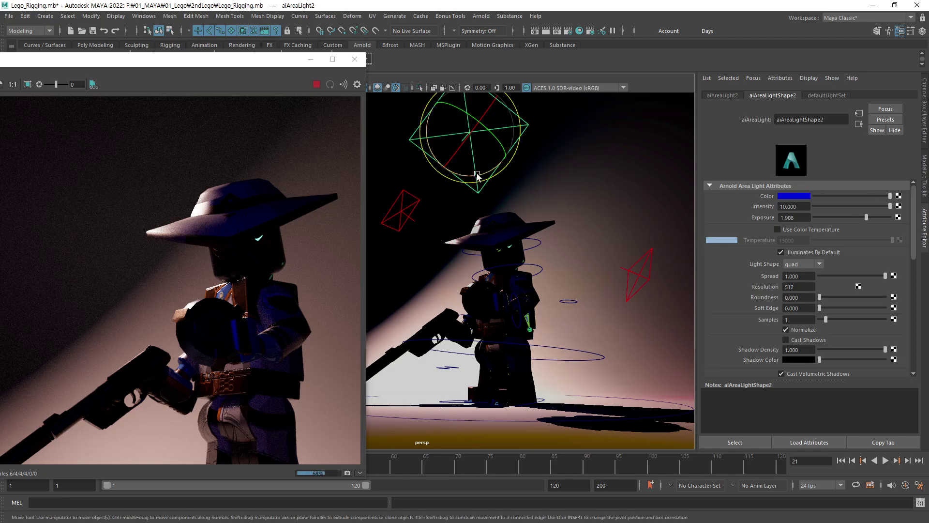
key(ctrl+d)
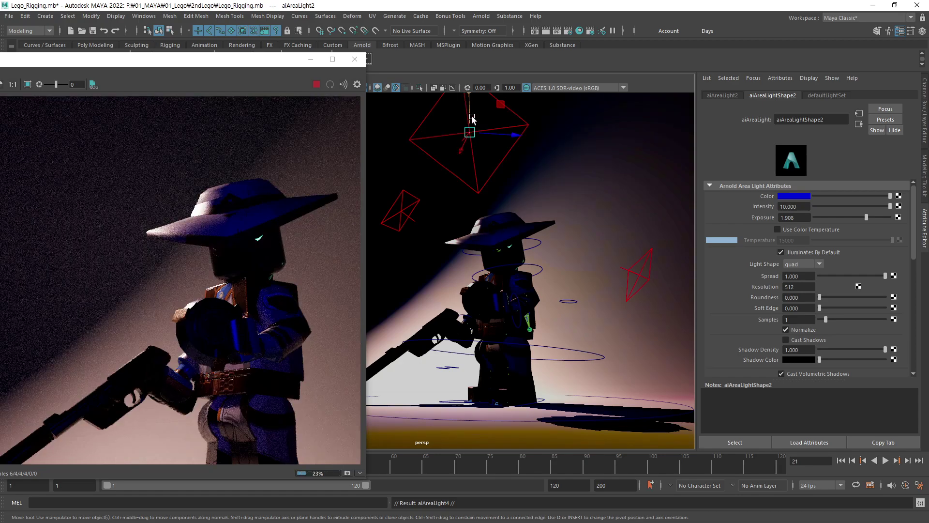
drag(472, 119, 535, 315)
key(e)
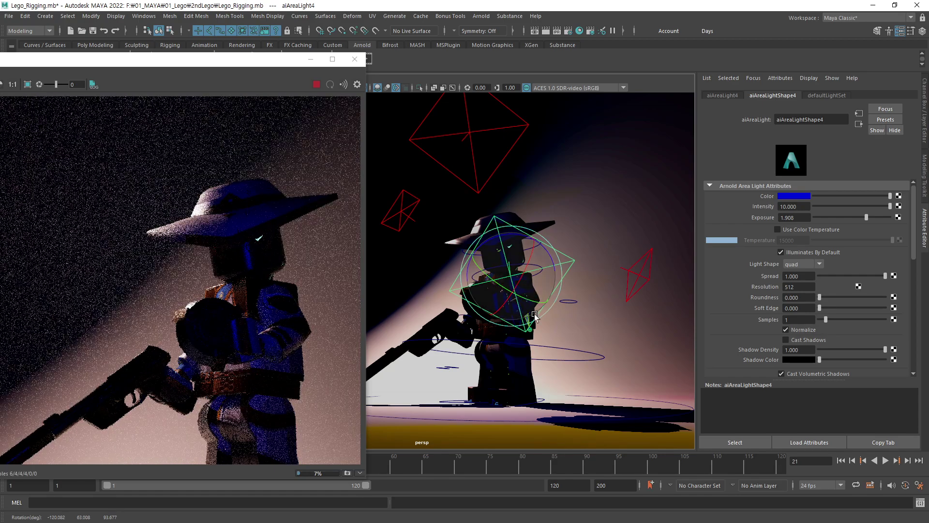
key(w)
drag(509, 237, 509, 273)
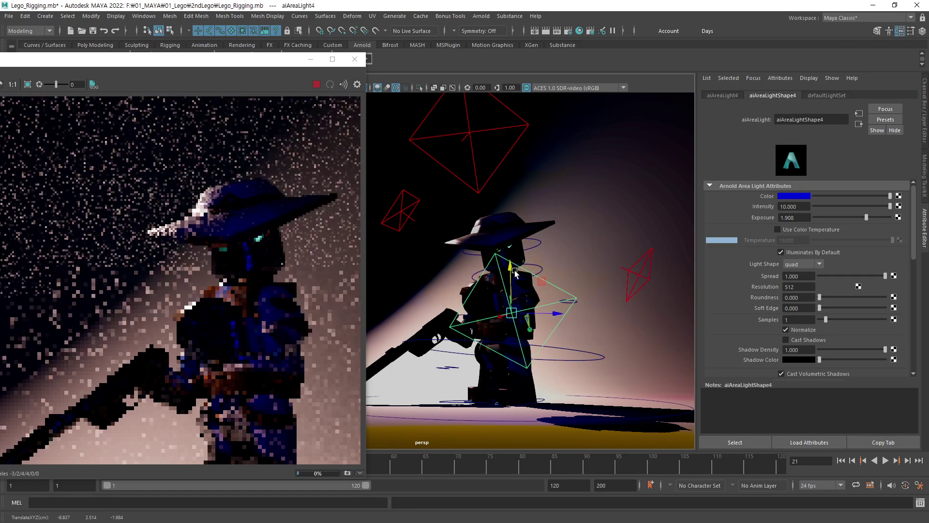
Change the duplicated light's color to near white and lower its exposure to about 0.59
click(796, 196)
click(768, 202)
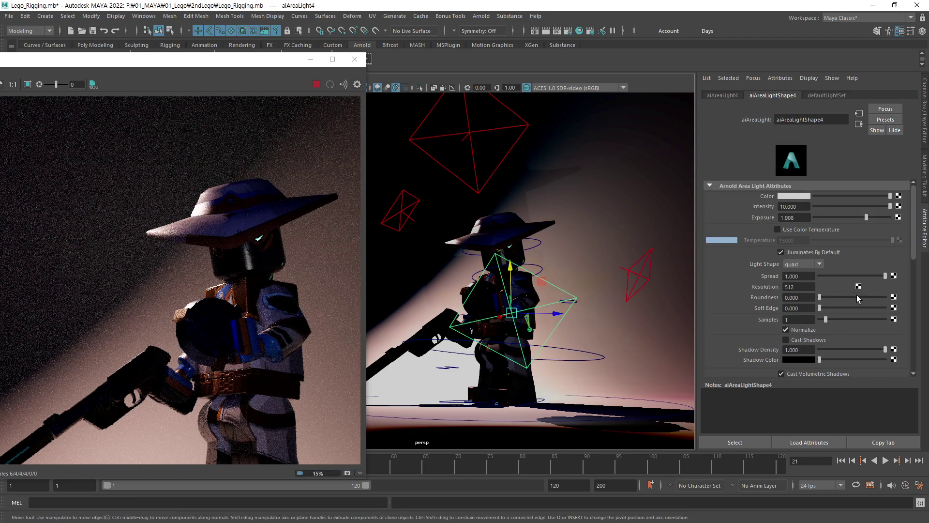
drag(867, 217, 856, 220)
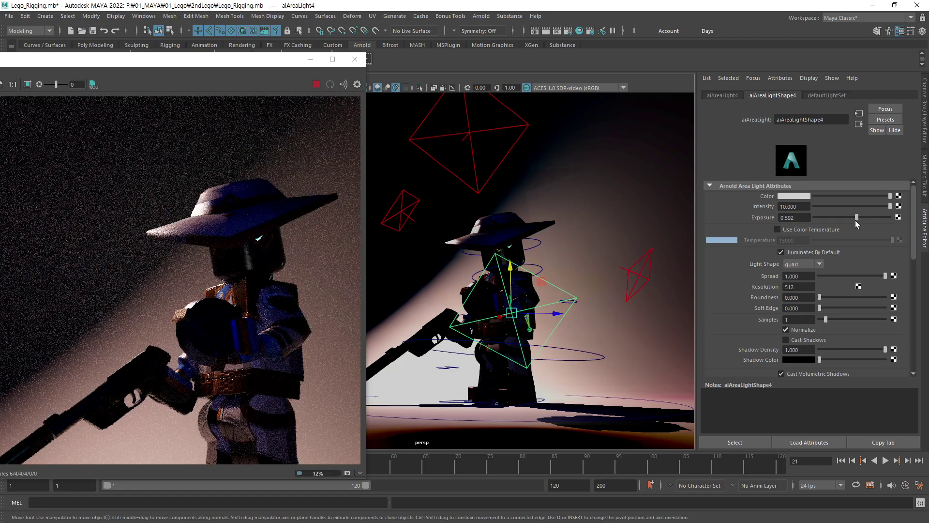
Shift the white light sideways toward the back light and check its effect in the live render
drag(514, 315, 585, 315)
key(e)
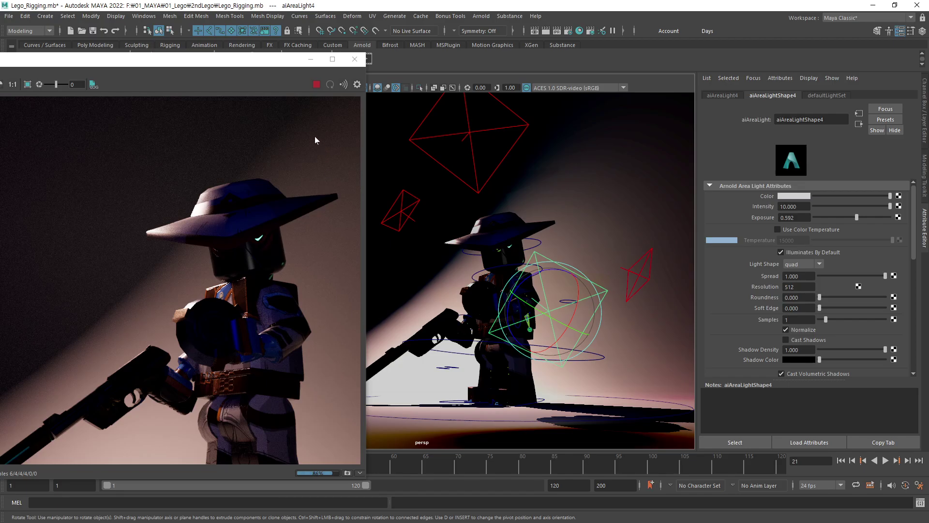
mouse_move(315, 96)
mouse_down()
mouse_move(176, 269)
mouse_move(39, 375)
mouse_up()
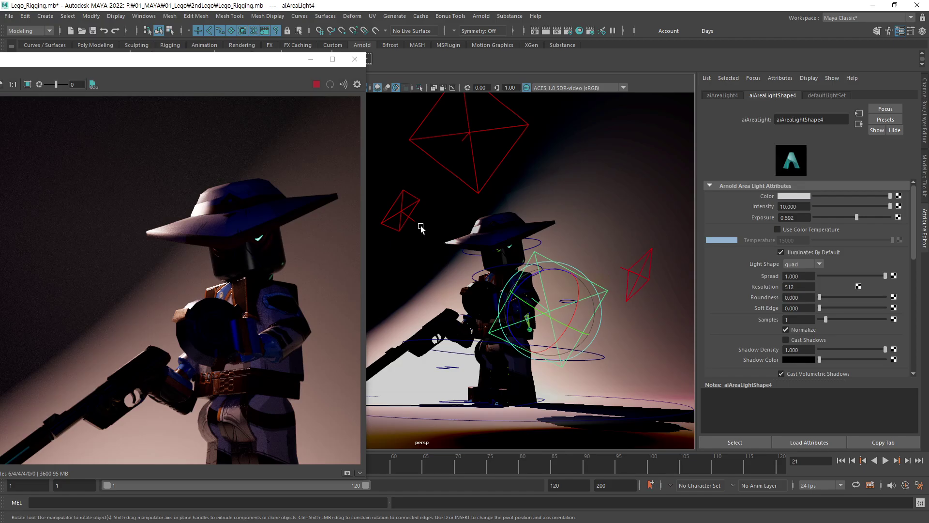
Move the warm key light to illuminate the character's hat and the backdrop more broadly, and raise its exposure to about 7.8
click(403, 212)
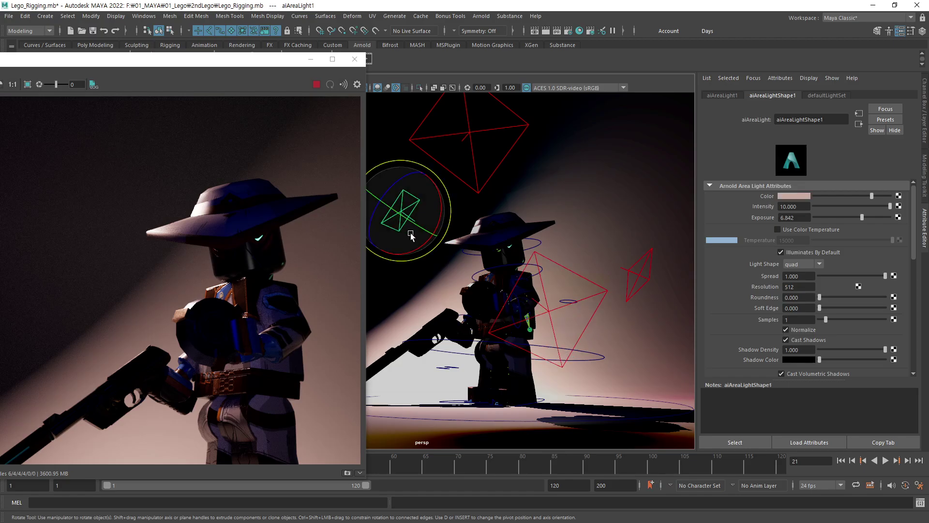
click(820, 264)
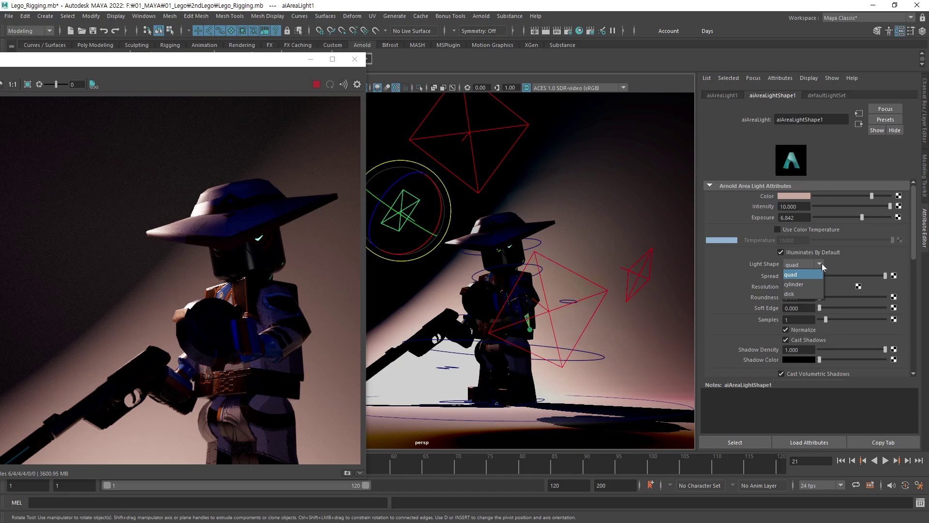
click(822, 263)
key(w)
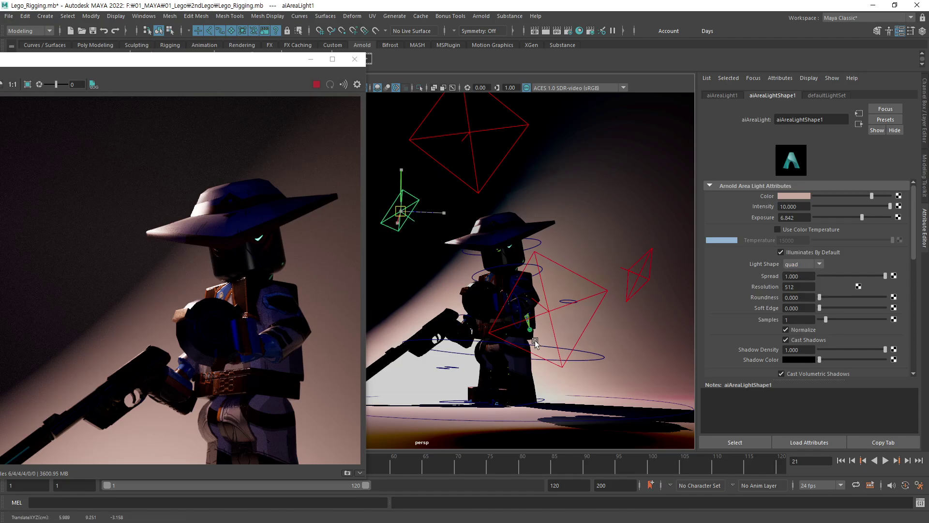
middle_drag(536, 342, 299, 175)
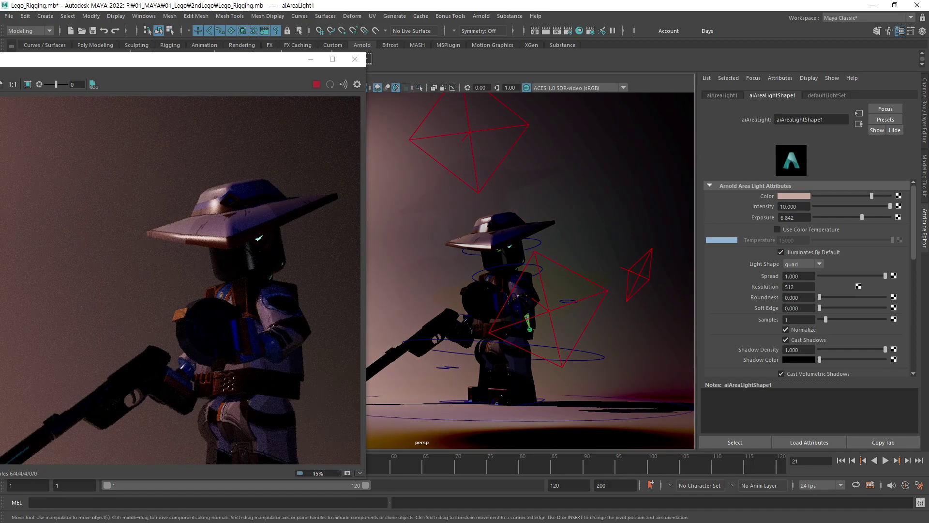
drag(864, 215, 856, 275)
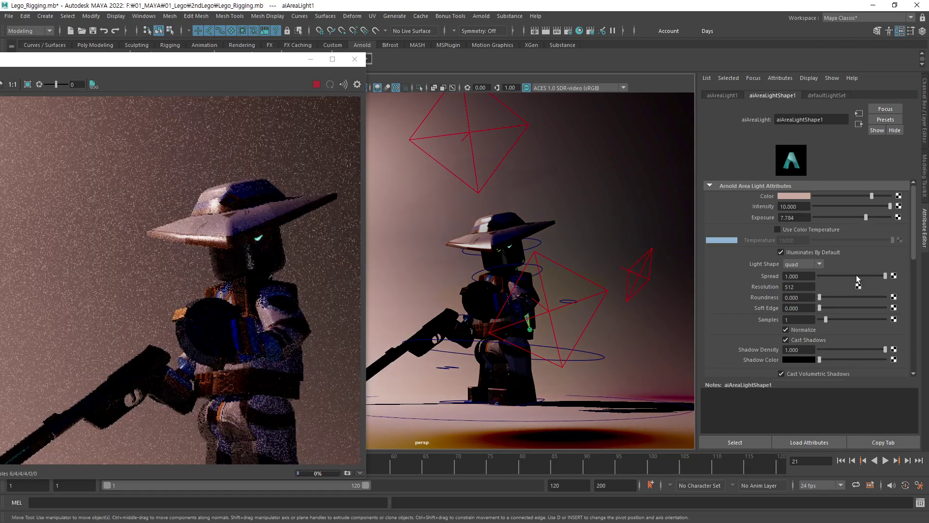
Reposition the live render clear of the back light and rotate the green back light to refine its aim on the character
drag(254, 62, 565, 61)
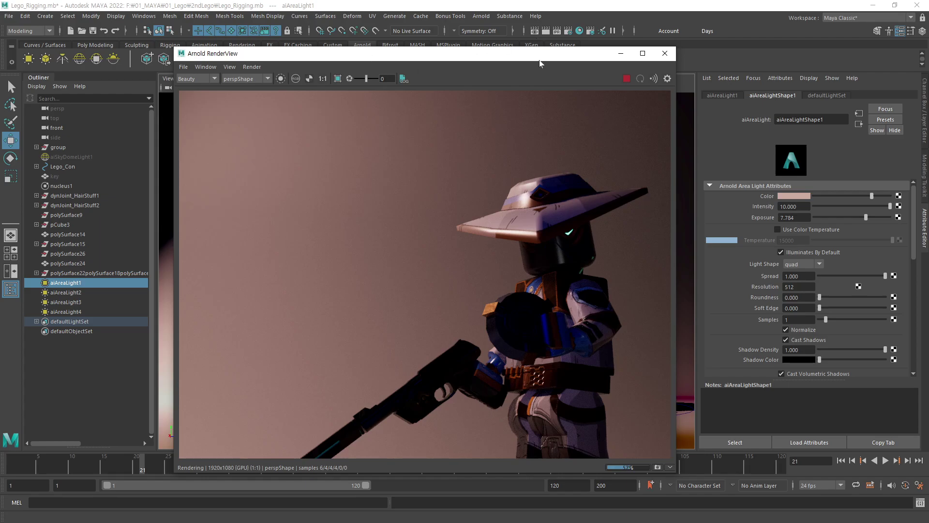
drag(539, 60, 338, 81)
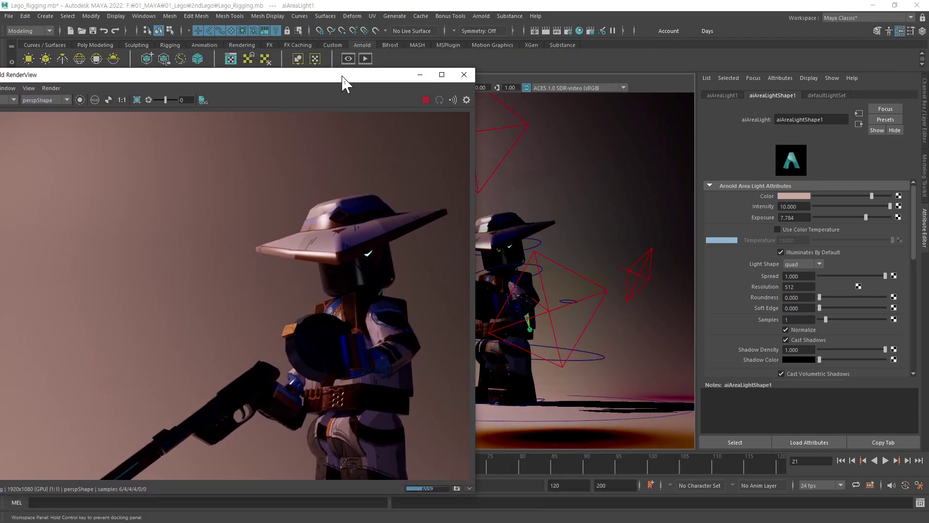
click(642, 279)
key(e)
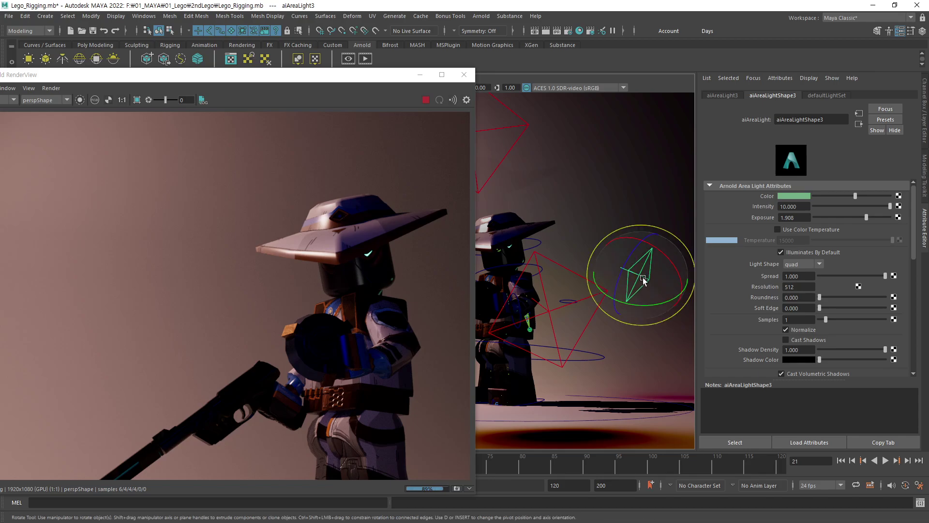
drag(643, 280, 621, 288)
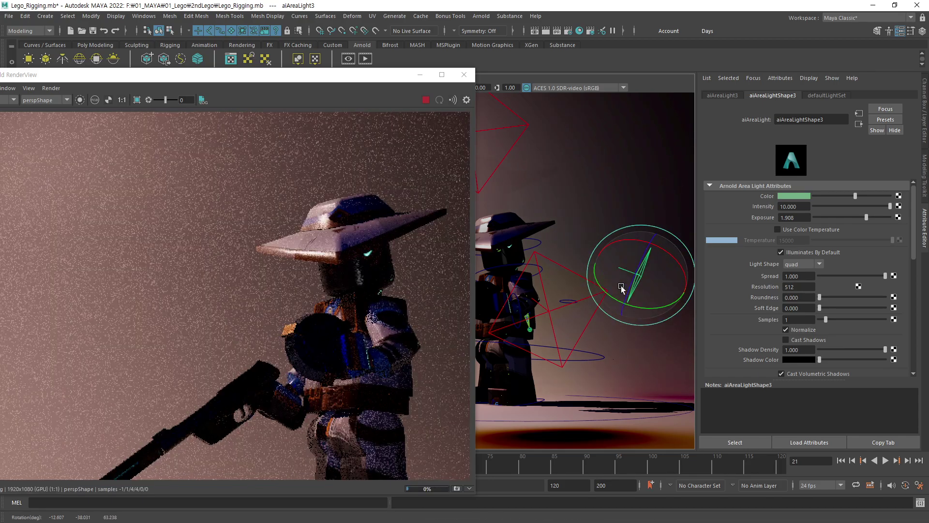
click(557, 308)
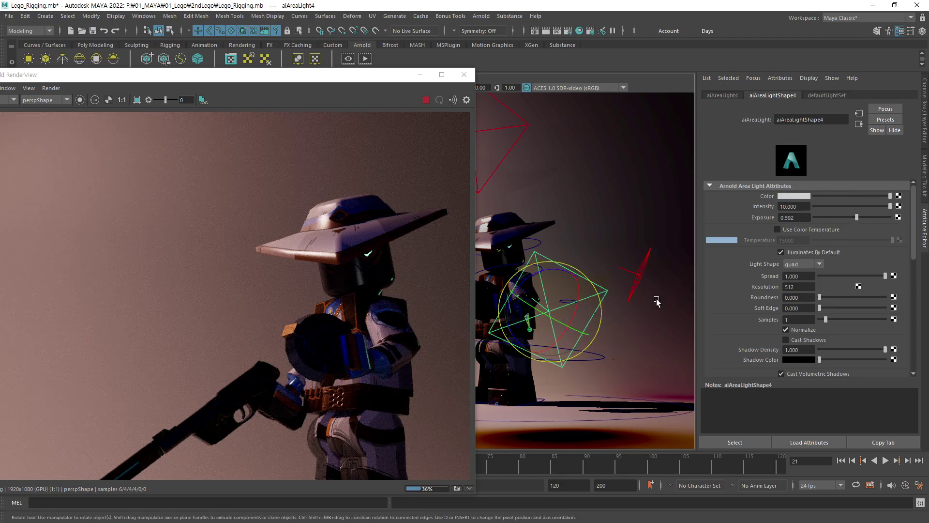
click(640, 274)
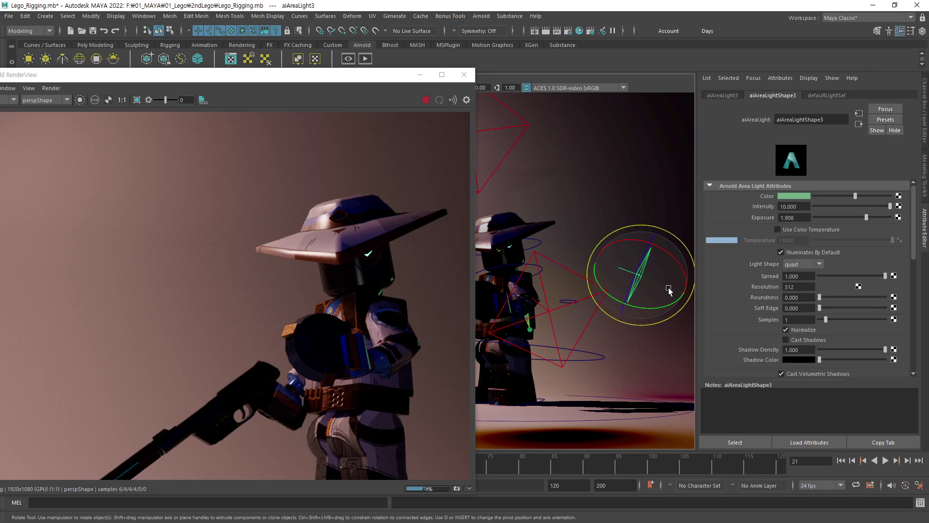
drag(668, 291, 665, 289)
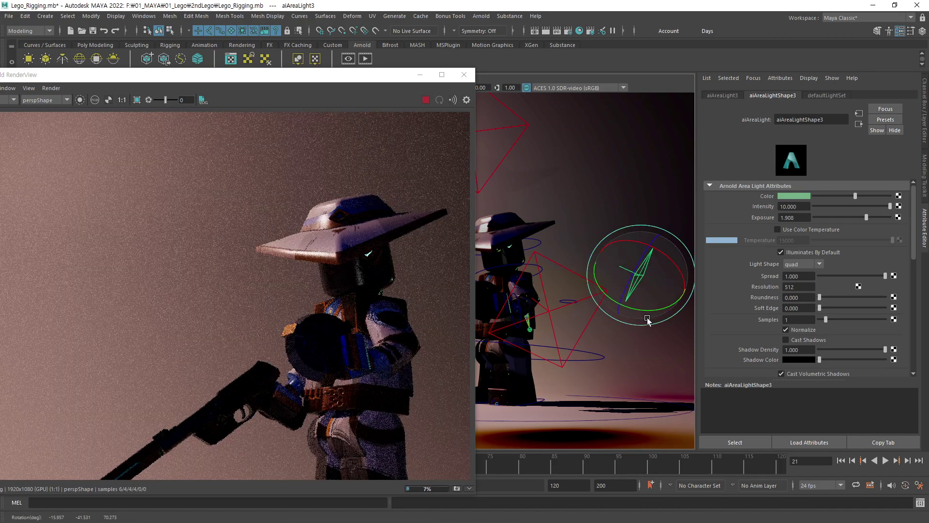
drag(639, 320, 629, 317)
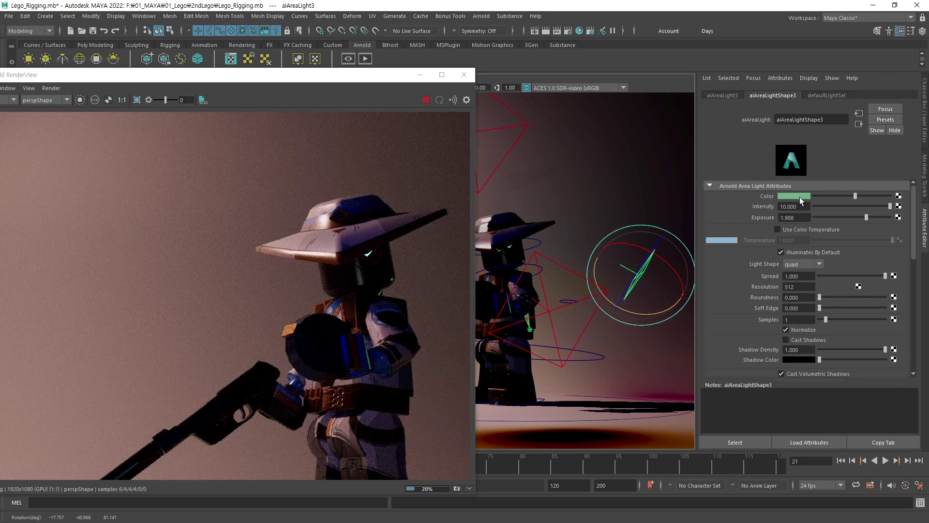
drag(659, 288, 633, 291)
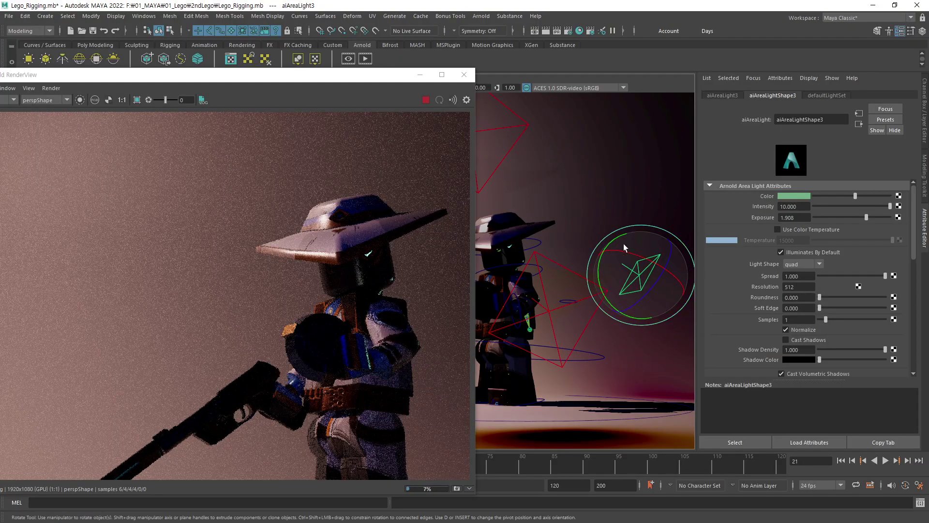
drag(598, 265, 641, 248)
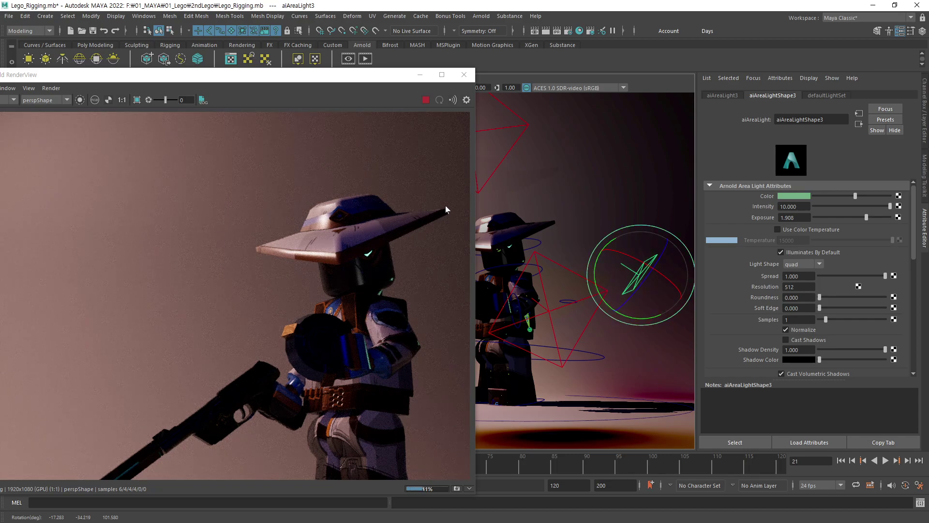
Change the green back light's color to a pale pinkish white from the color history
click(798, 195)
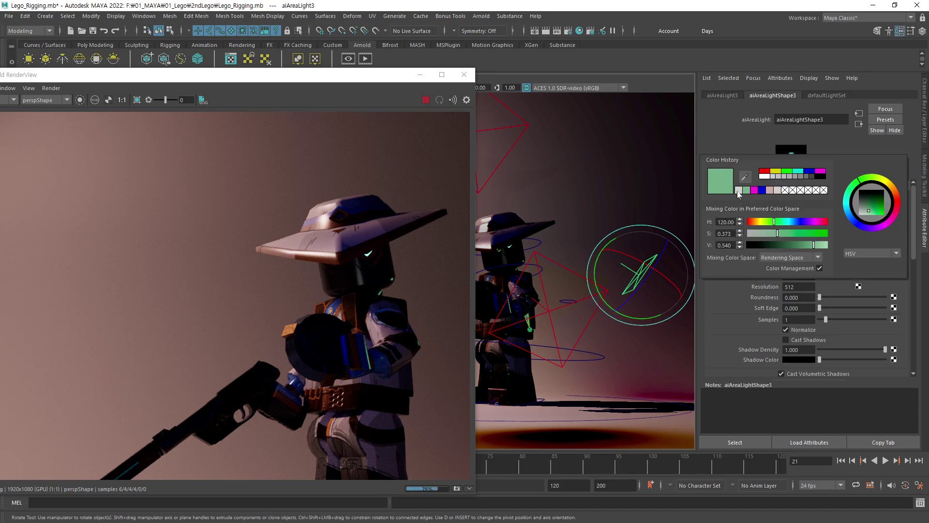
click(777, 191)
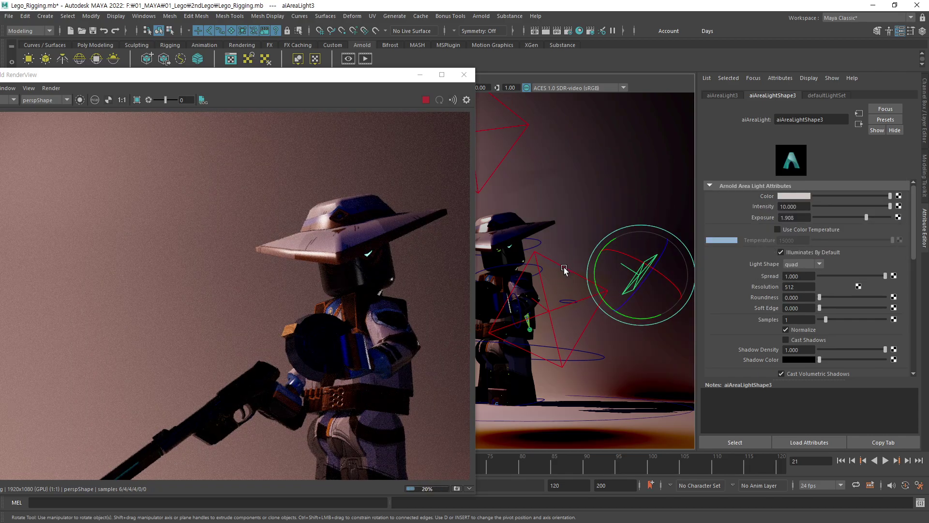
Recolor the white area light in front of the character and the blue fill light to pale pinkish white from the color history
click(565, 269)
click(797, 196)
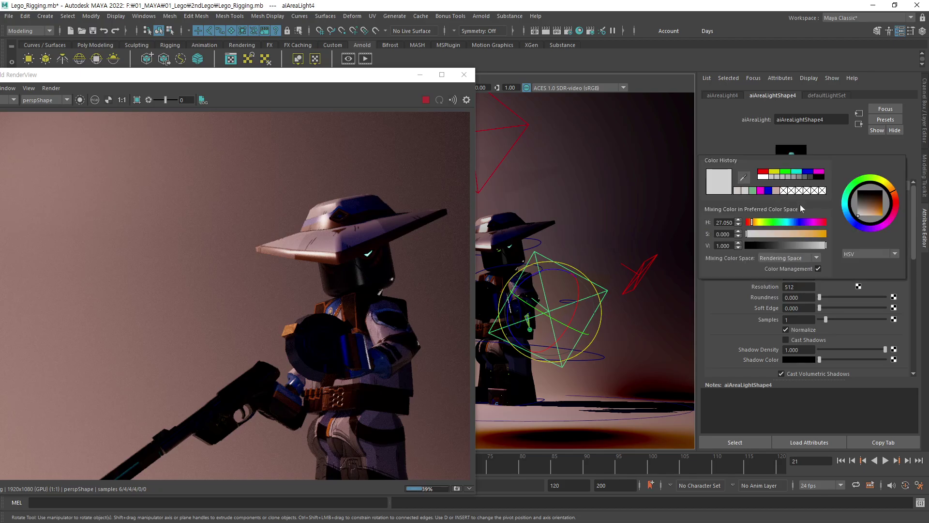
click(777, 191)
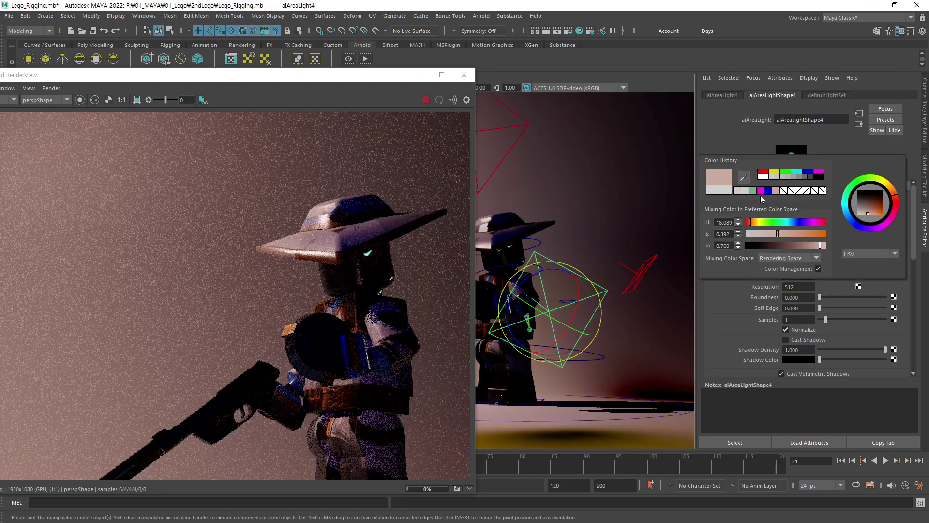
click(526, 143)
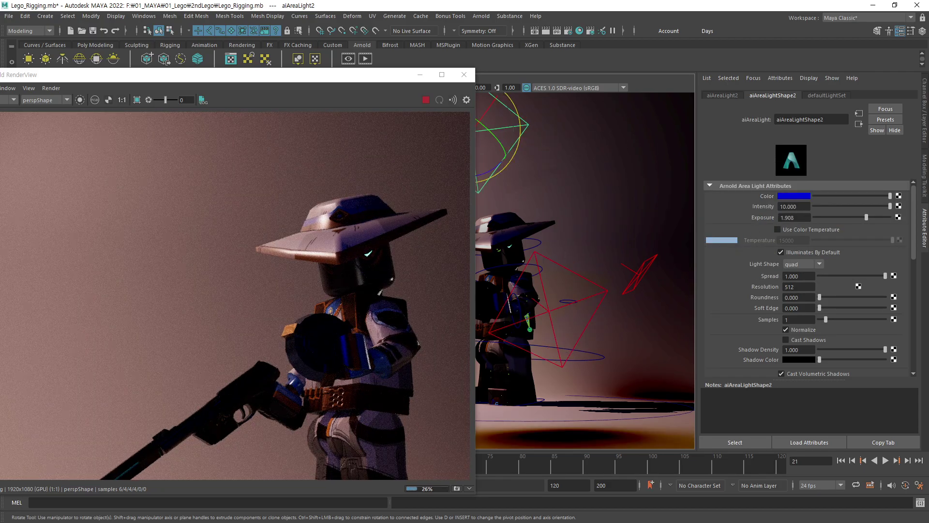
click(795, 199)
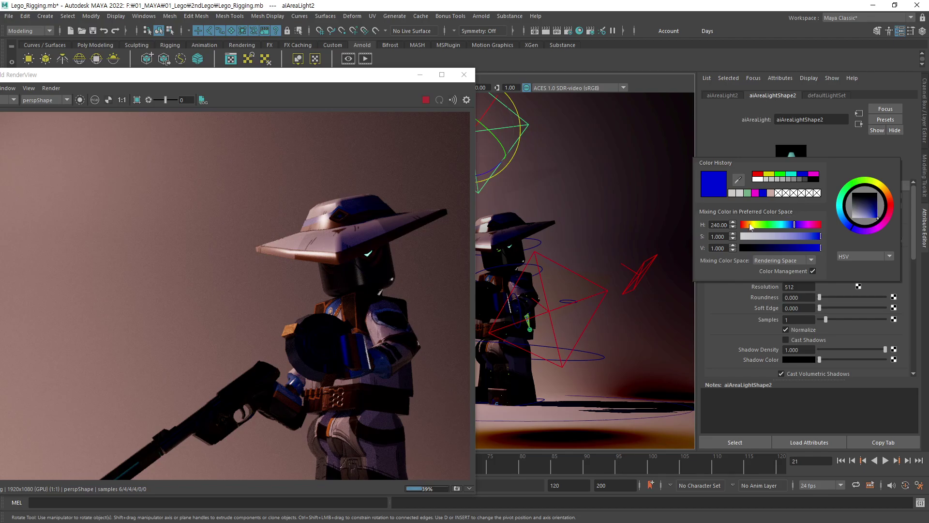
click(733, 193)
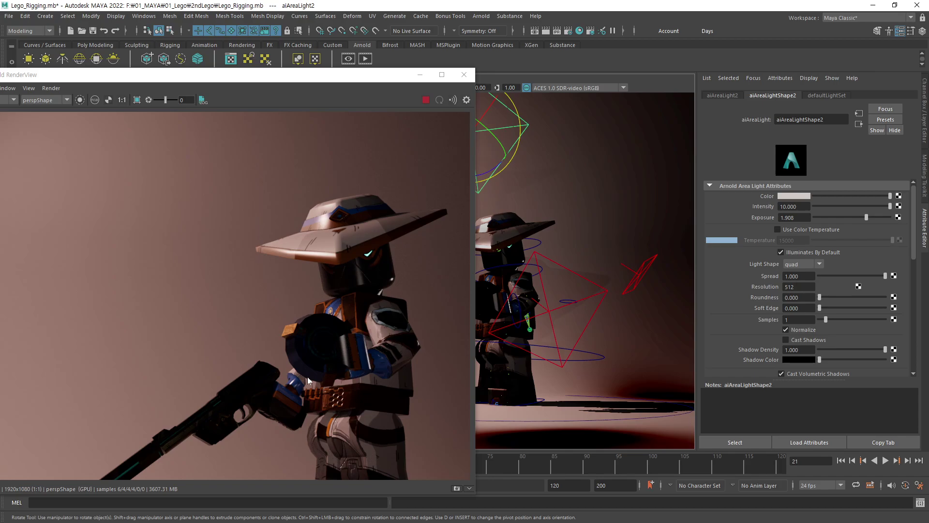
Lower the exposure of the area light in front of the character, aiAreaLight4, to about 0.72
click(605, 292)
click(526, 128)
click(605, 293)
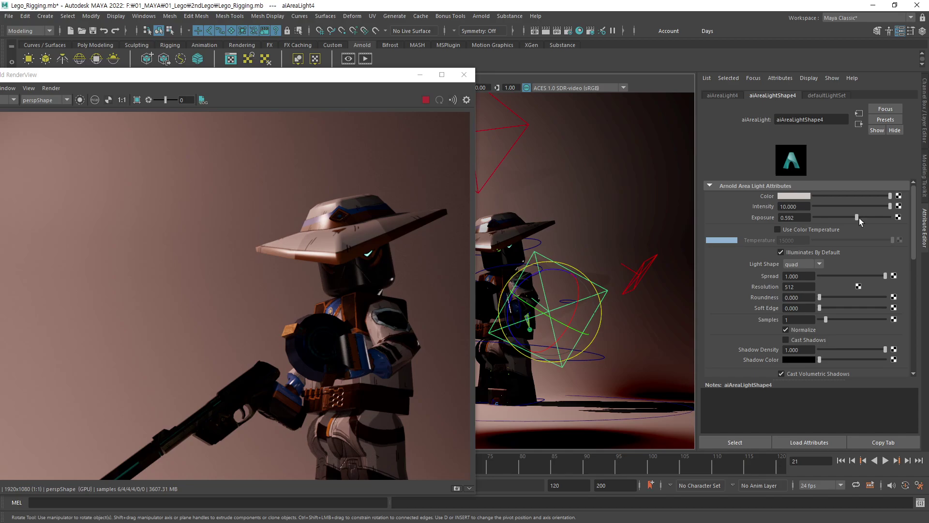
drag(858, 217, 858, 216)
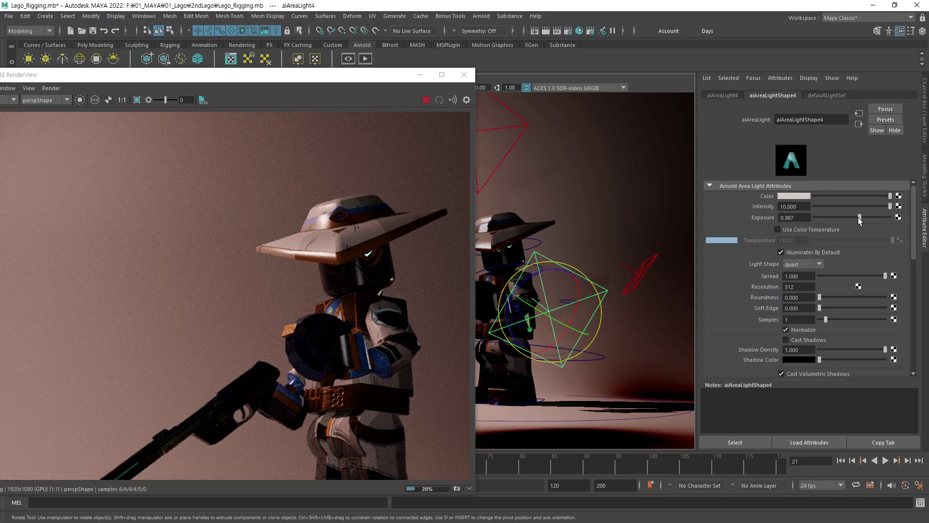
drag(858, 217, 856, 217)
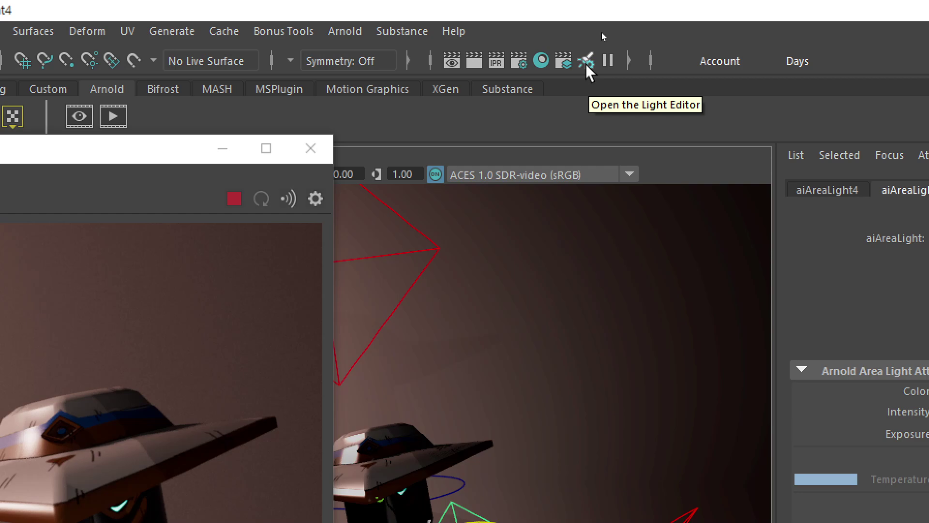
Open the Light Editor and go through the four area lights to review their properties
click(587, 64)
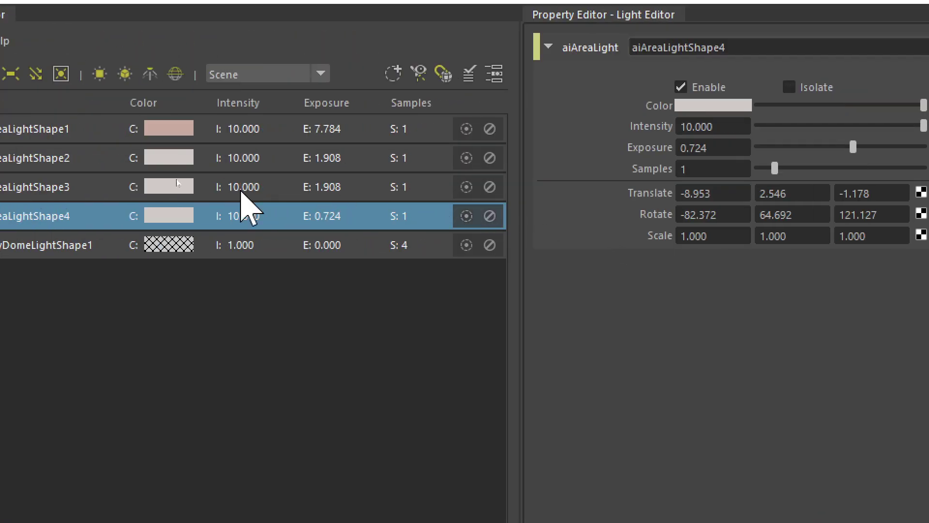
click(43, 131)
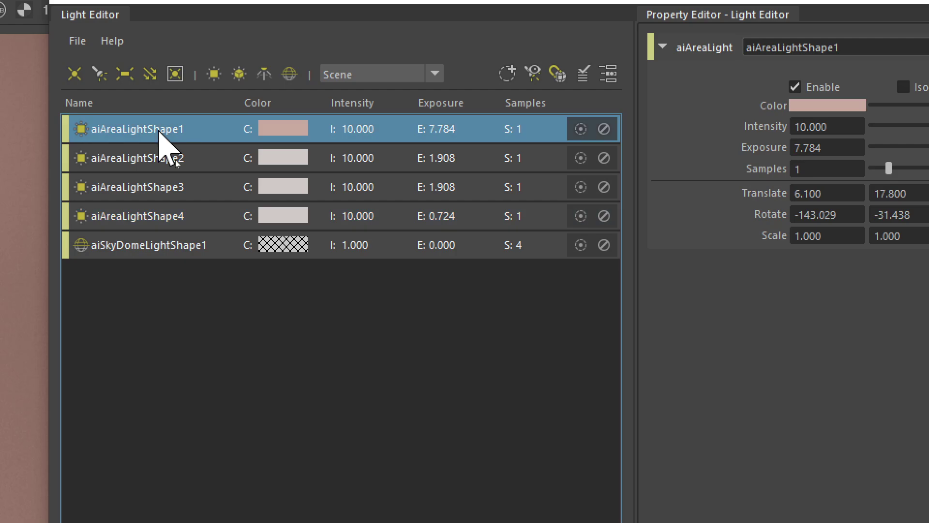
click(155, 157)
click(154, 186)
click(157, 213)
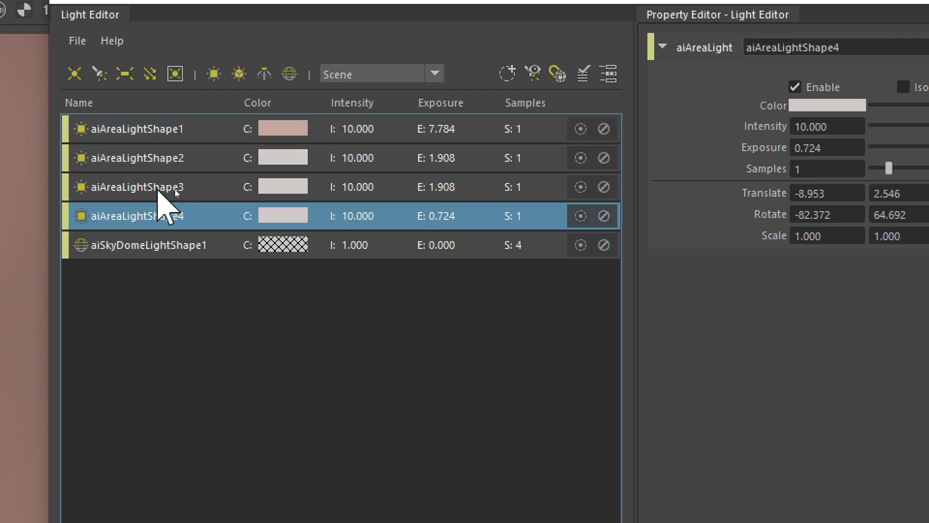
click(158, 187)
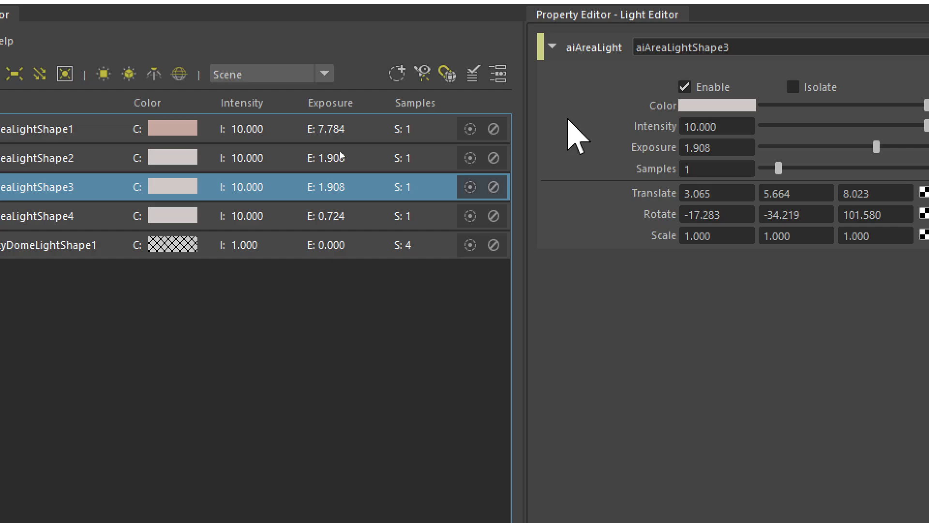
Rename the warm key light aiAreaLightShape1 to ML in the Light Editor
click(181, 154)
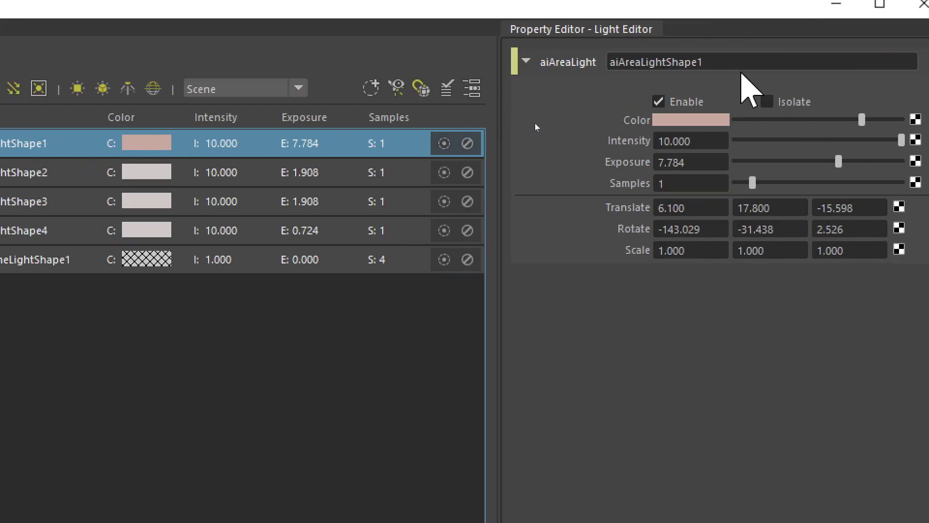
drag(848, 62, 681, 61)
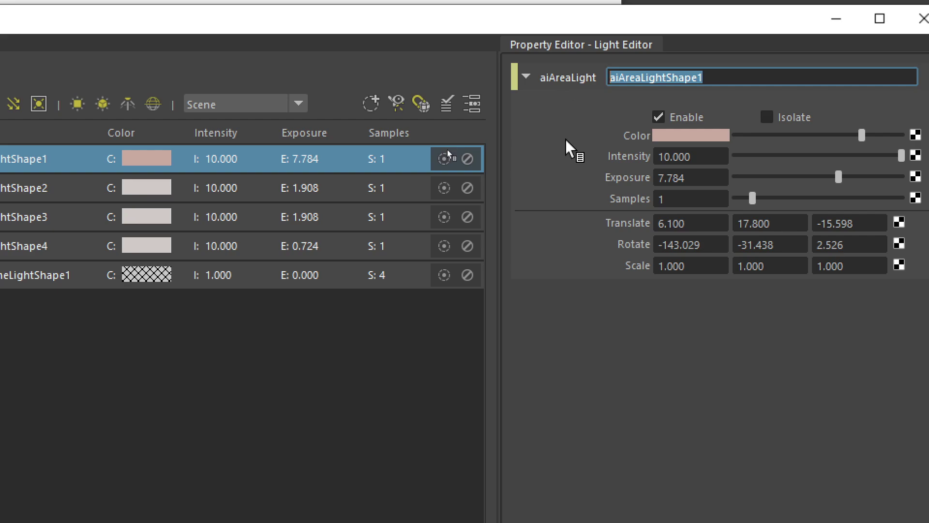
text(main)
key(BackSpace)
key(BackSpace)
key(BackSpace)
key(BackSpace)
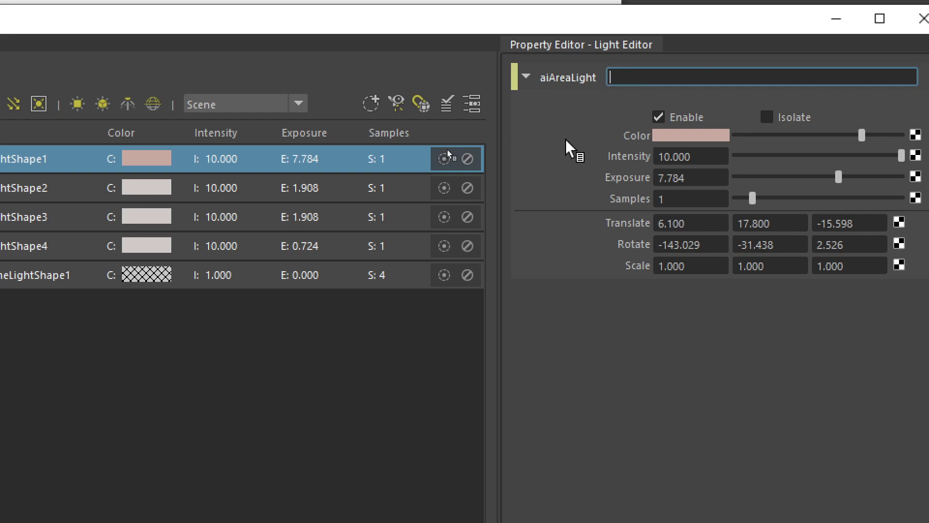
text(Ma)
key(BackSpace)
text(L)
key(Return)
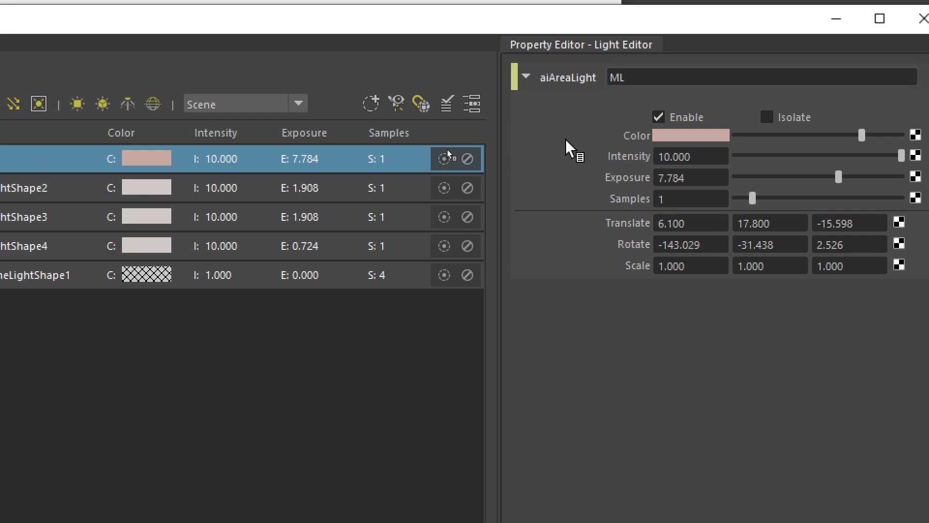
Rename the area light aiAreaLightShape2 to SL1
click(135, 188)
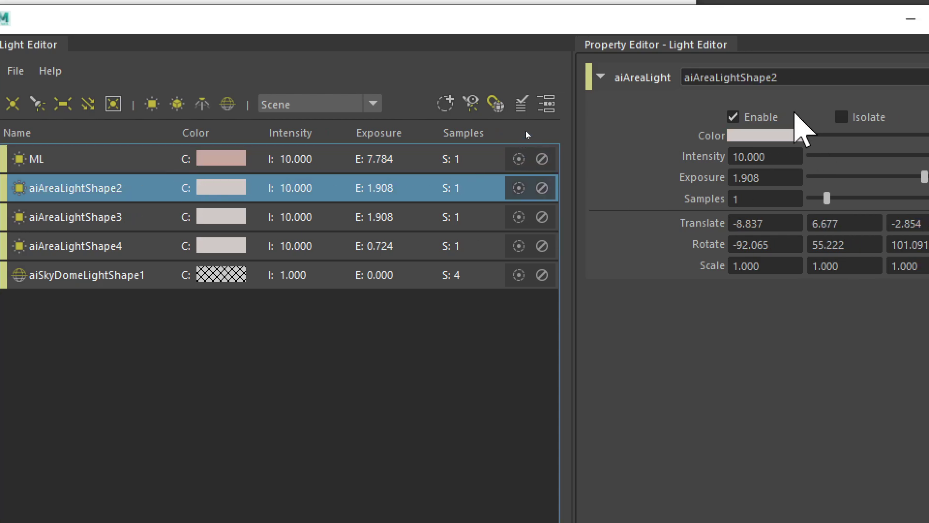
double_click(791, 77)
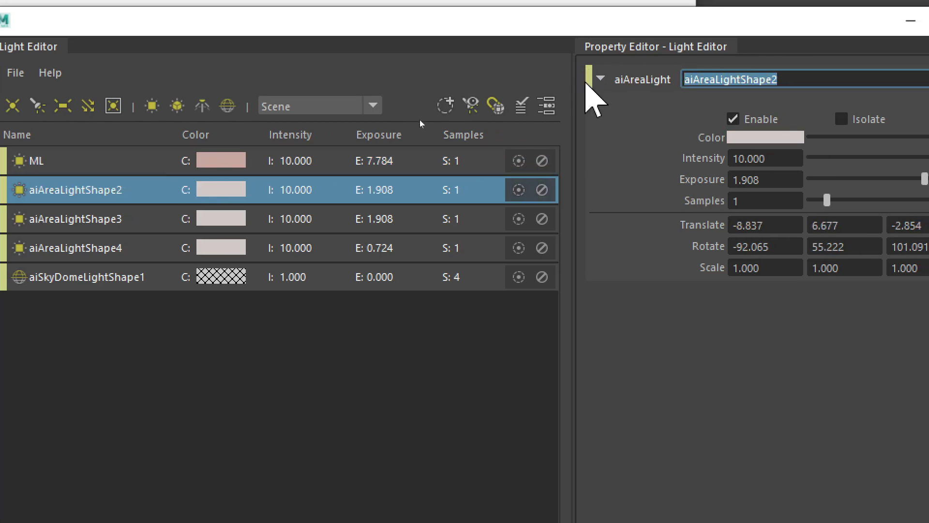
text(SL1)
key(Return)
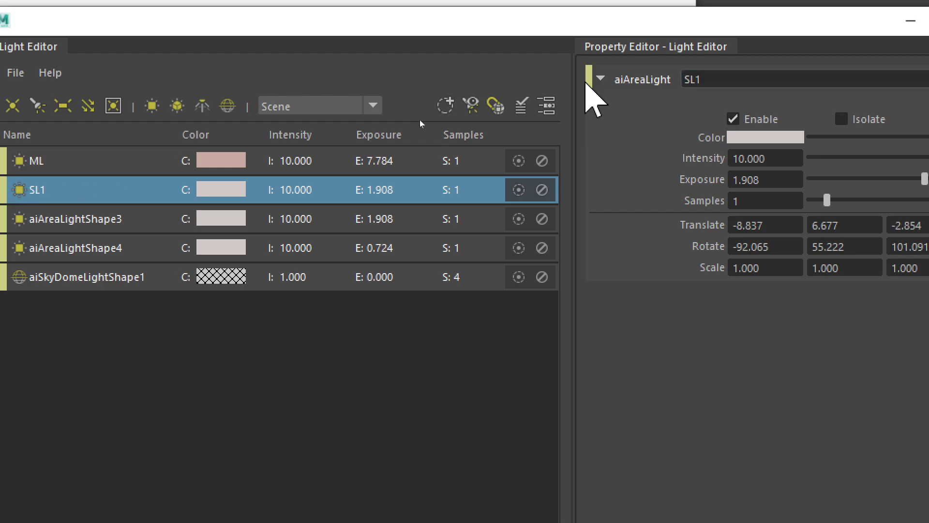
Rename the area light aiAreaLightShape3 to SL2
click(68, 219)
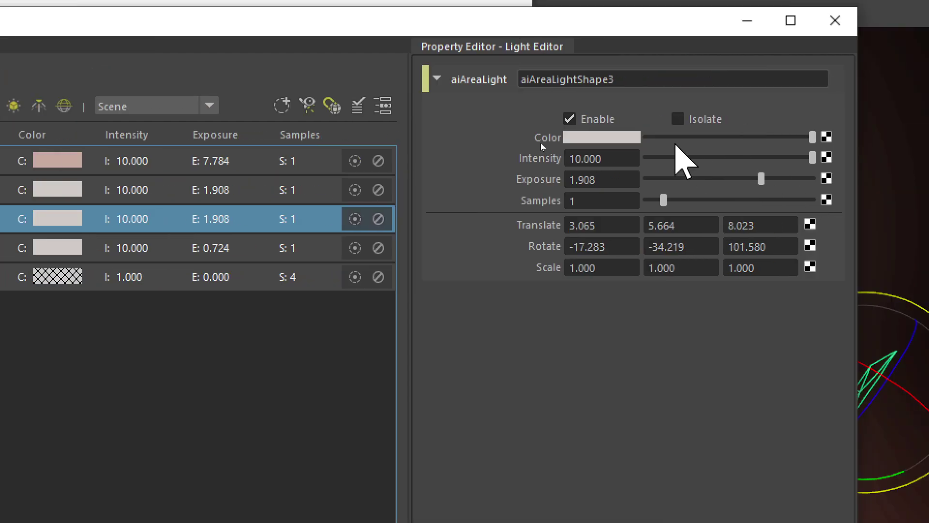
double_click(623, 79)
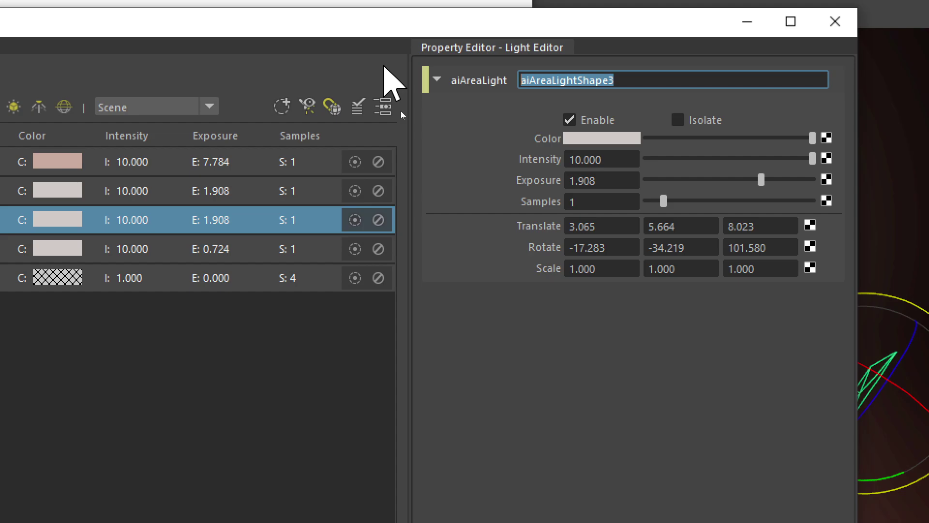
text(SL2)
key(Return)
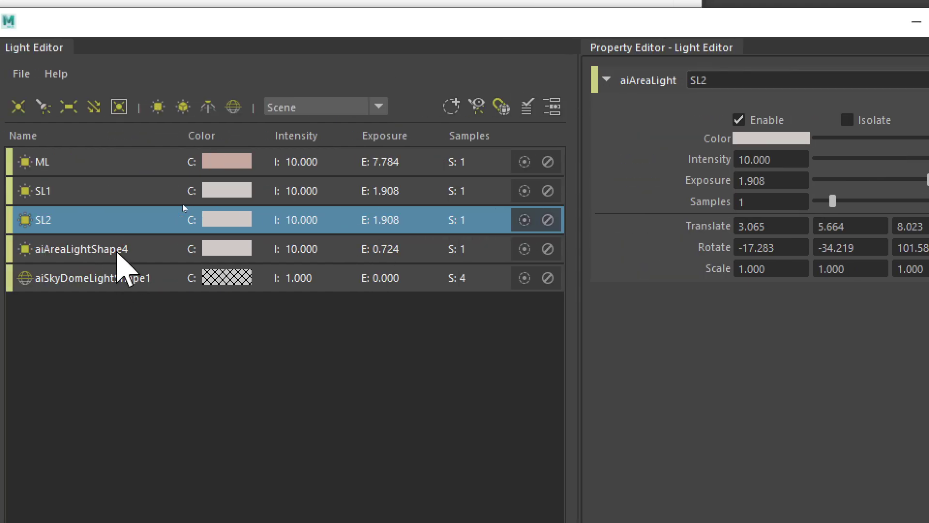
Rename the area light aiAreaLightShape4 to SL3
click(0, 252)
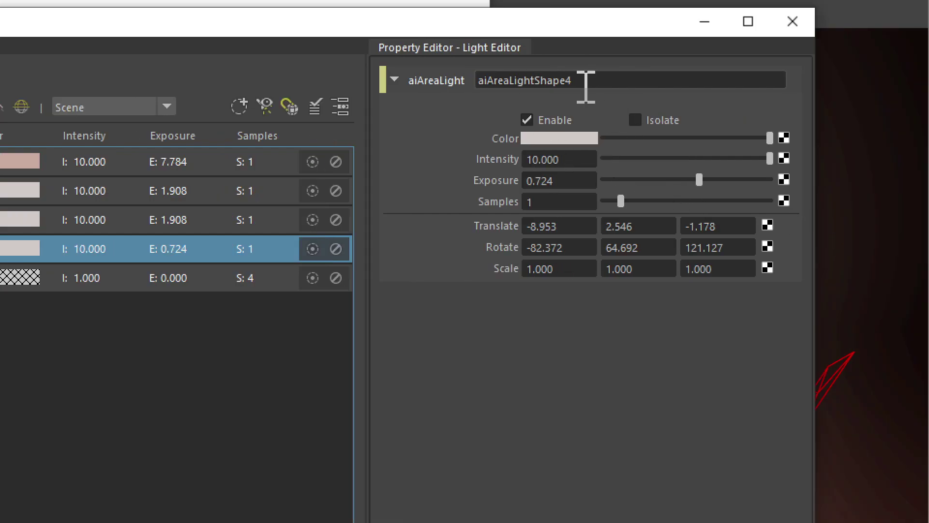
drag(587, 80, 436, 78)
text(SL3)
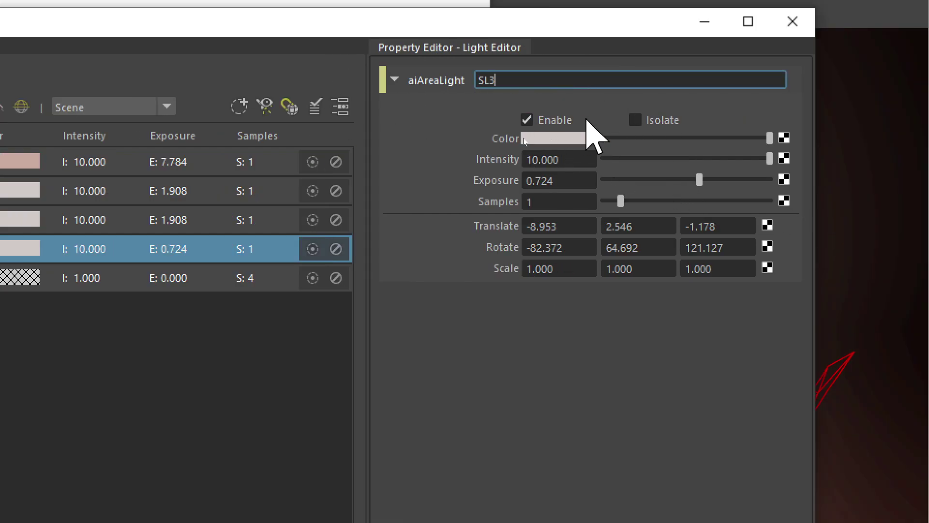
key(Return)
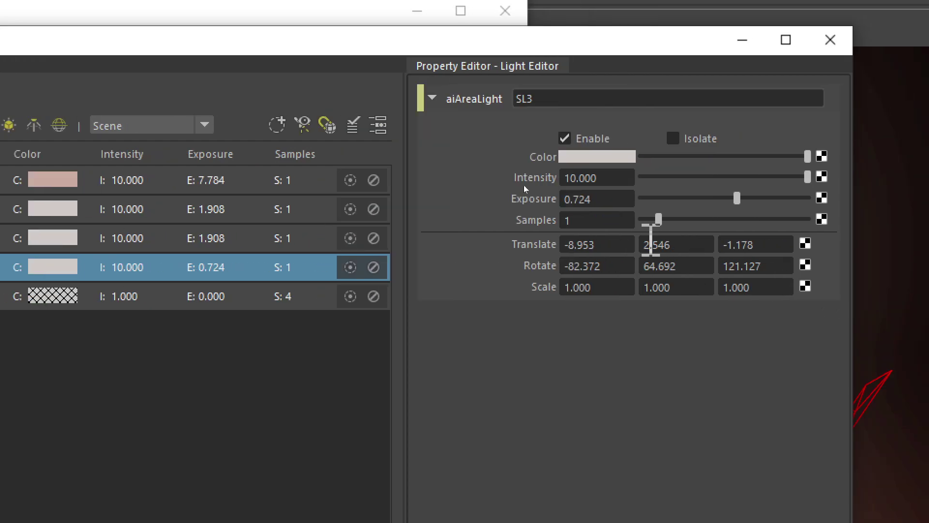
Set the samples of the SL2 and SL3 lights to 4
double_click(599, 220)
text(4)
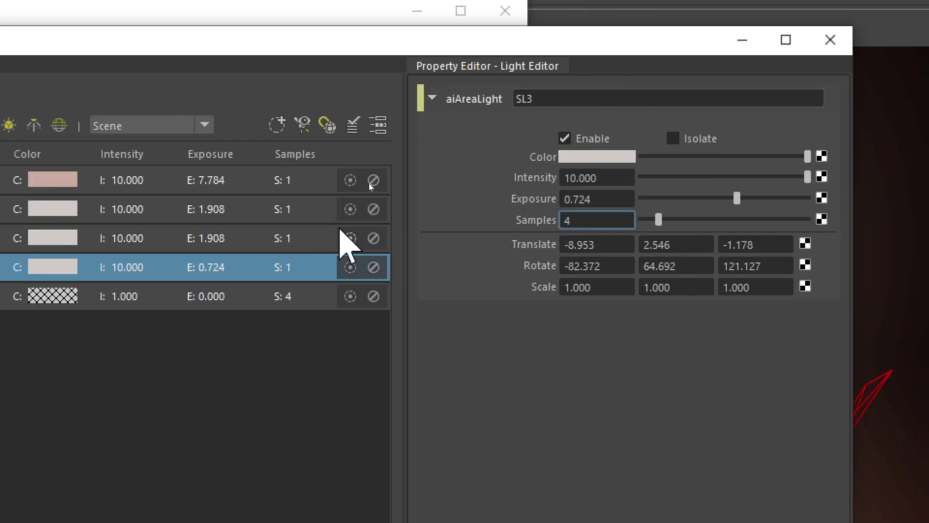
click(287, 231)
double_click(585, 219)
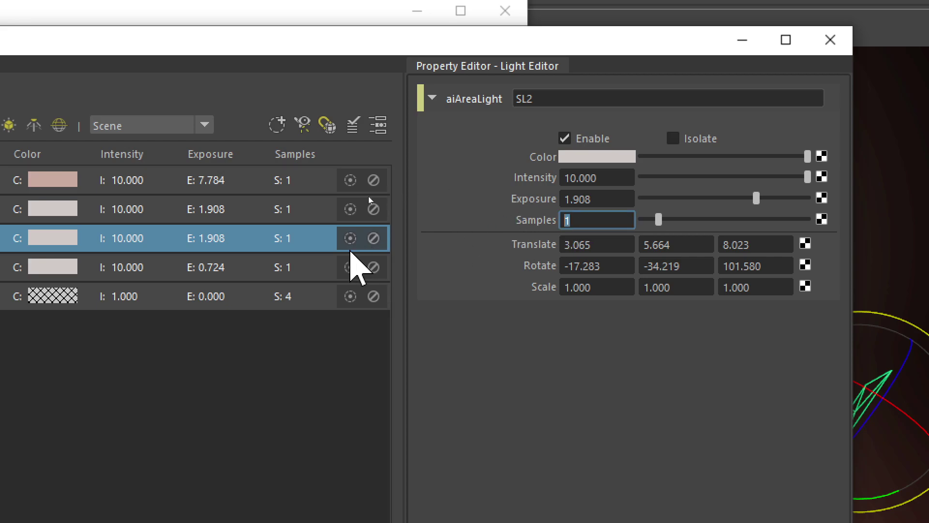
text(4)
click(289, 213)
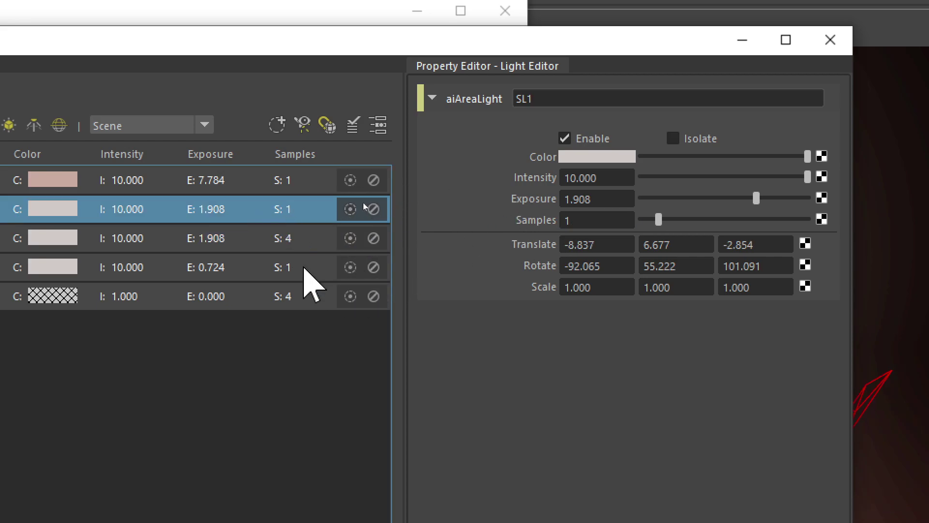
click(304, 269)
double_click(573, 221)
text(4)
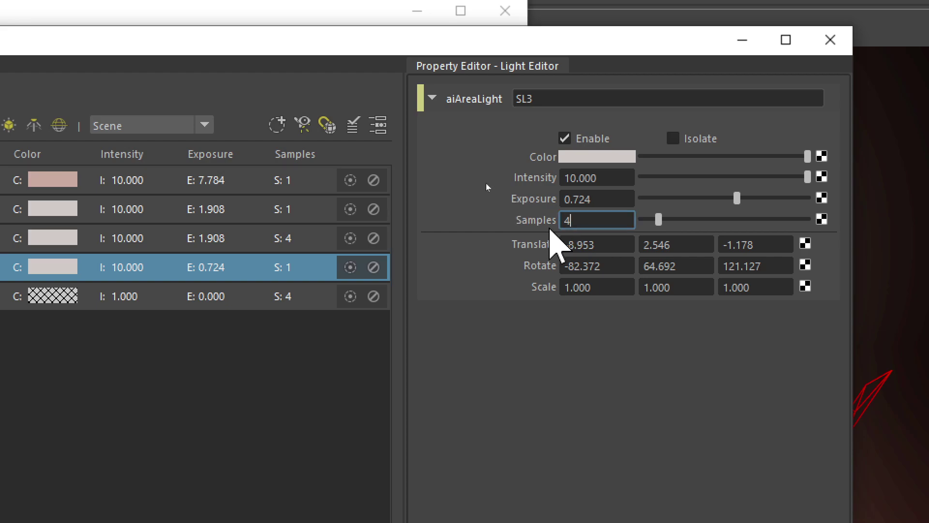
key(Return)
Set the samples of the SL1 light to 4
click(322, 211)
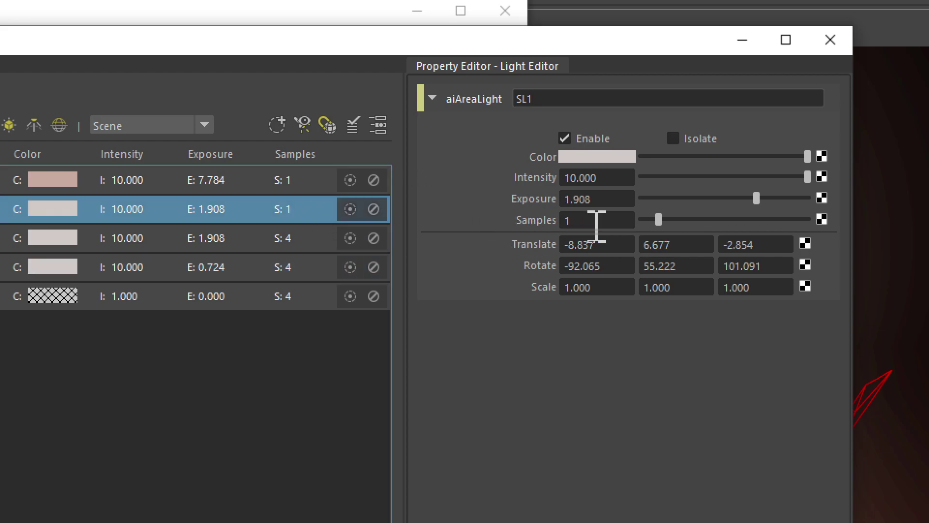
double_click(597, 222)
text(4)
key(Return)
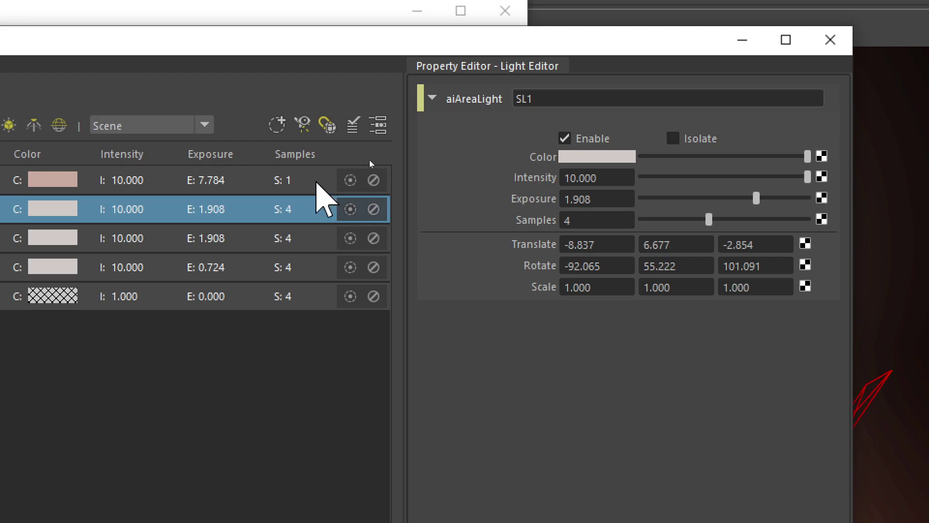
Set the samples of the ML light to 4 and close the Light Editor
click(317, 183)
double_click(585, 221)
text(4)
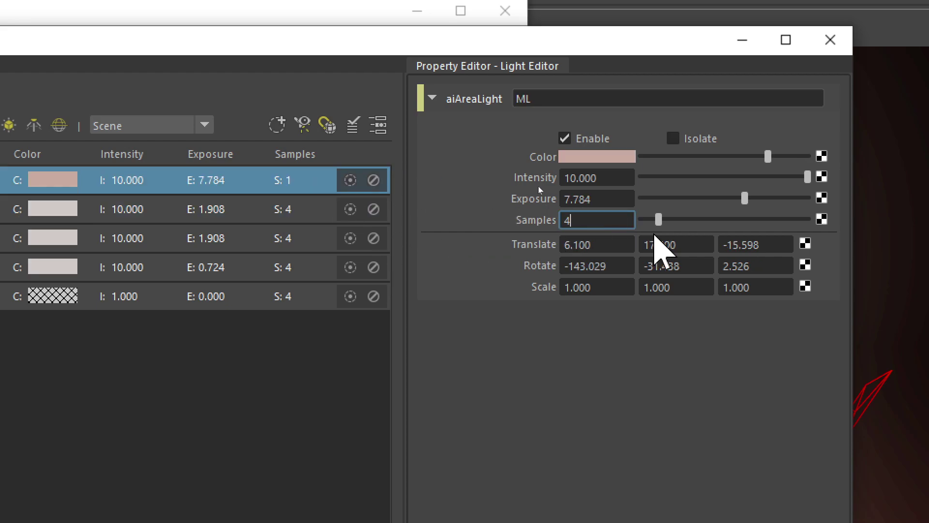
key(Return)
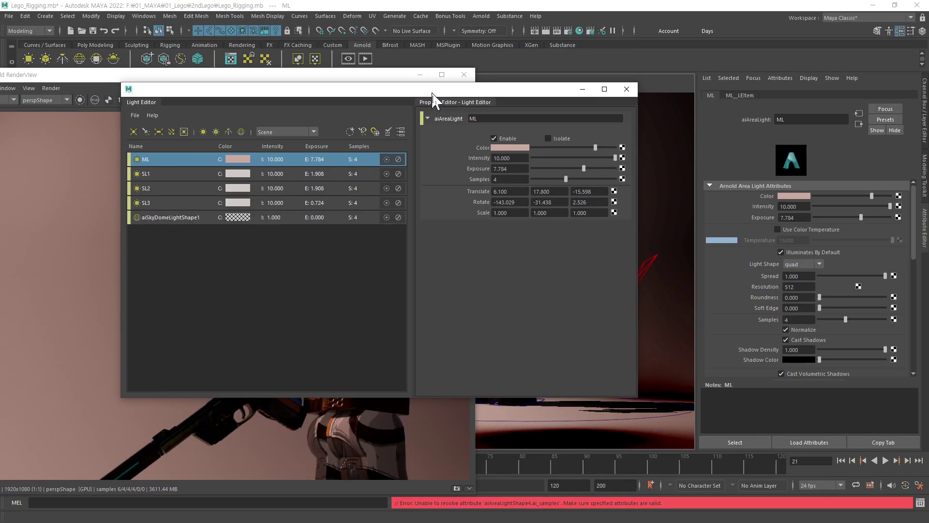
drag(432, 92, 703, 120)
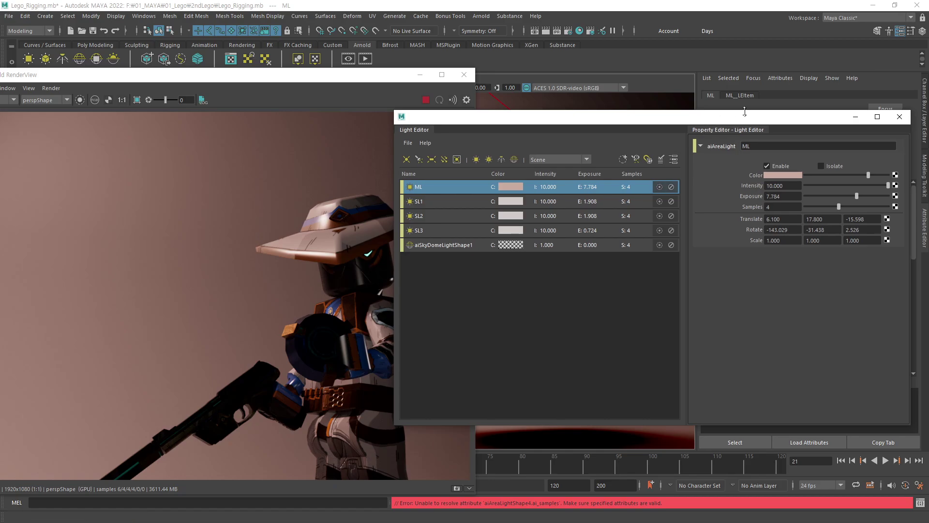
click(900, 117)
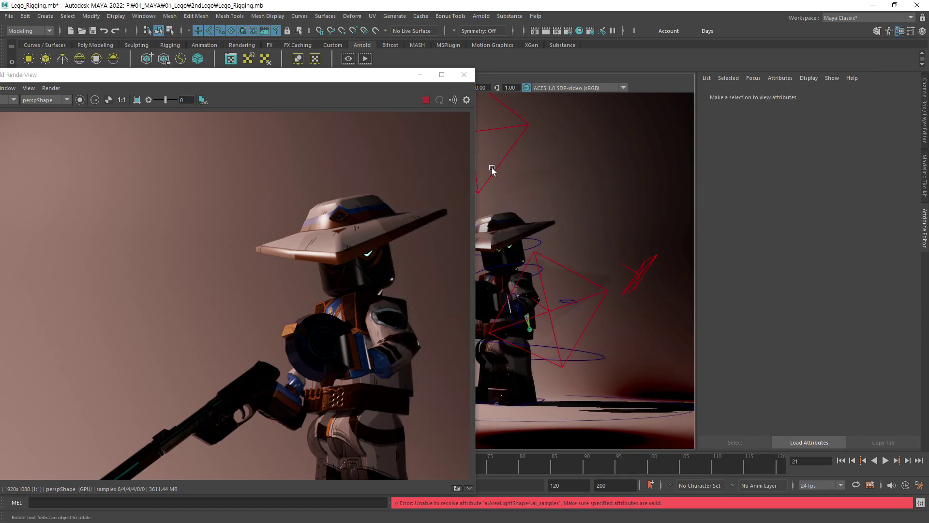